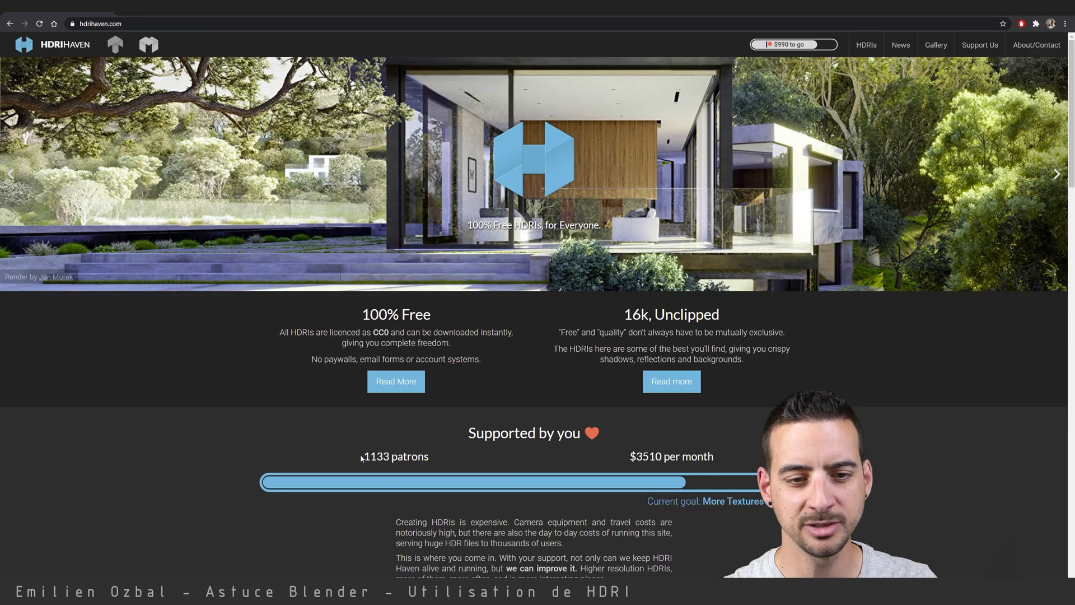
# Browse the full HDRI catalogue and open the page of the Kloppenheim 06 HDRI
pyautogui.click(443, 459)
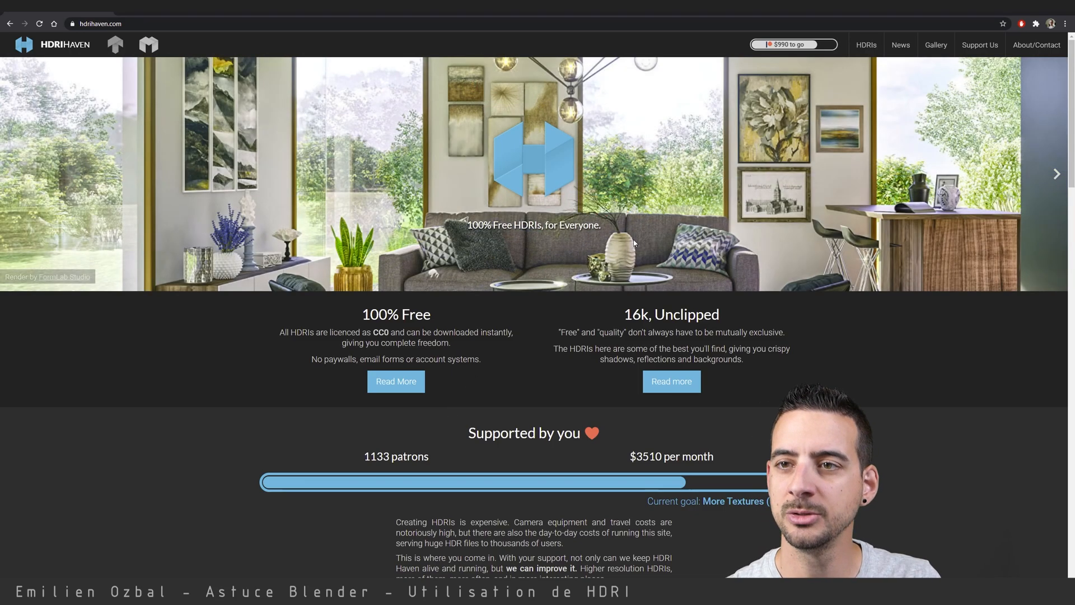
pyautogui.click(866, 49)
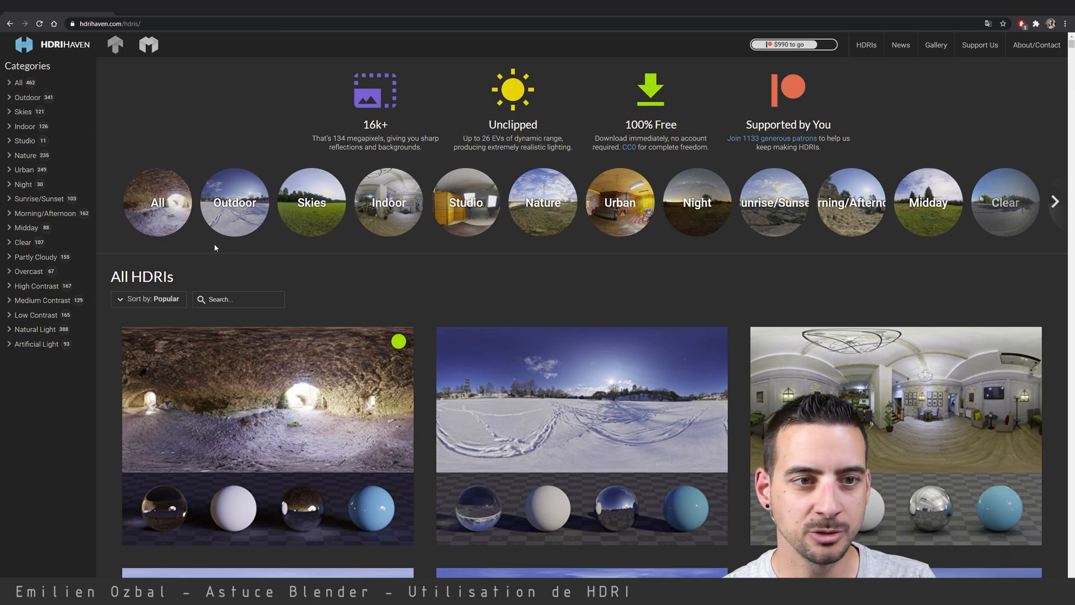
pyautogui.scroll(-5, 523, 277)
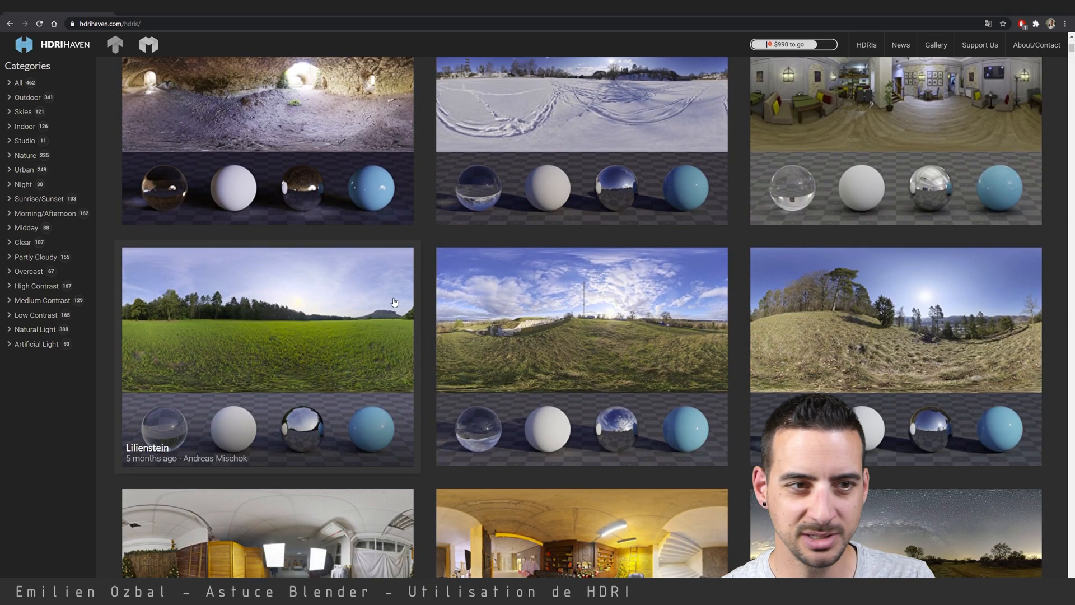
pyautogui.scroll(-4, 396, 301)
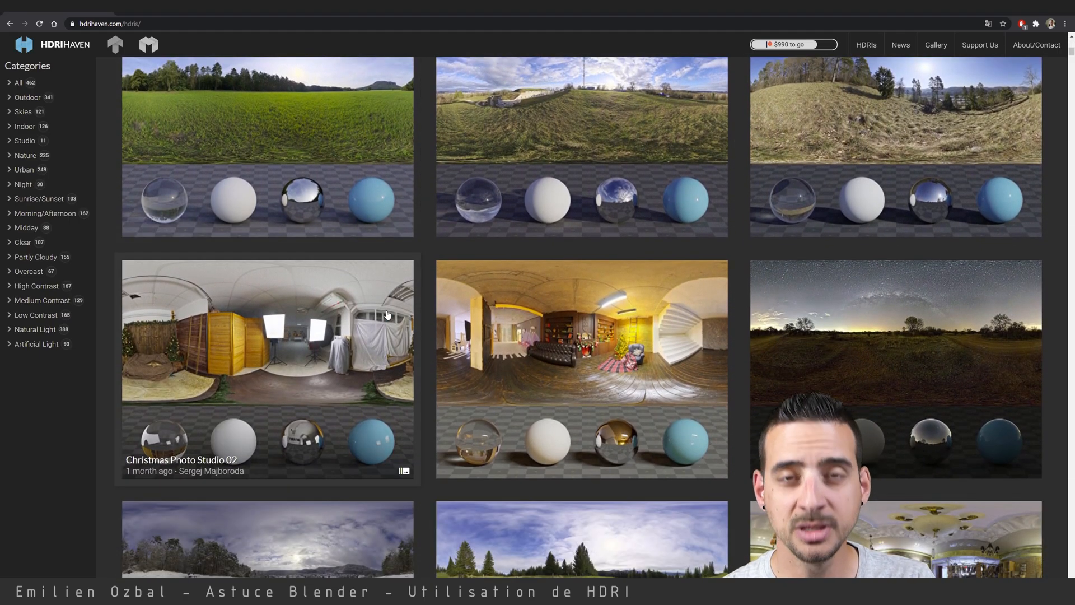
pyautogui.scroll(-2, 387, 315)
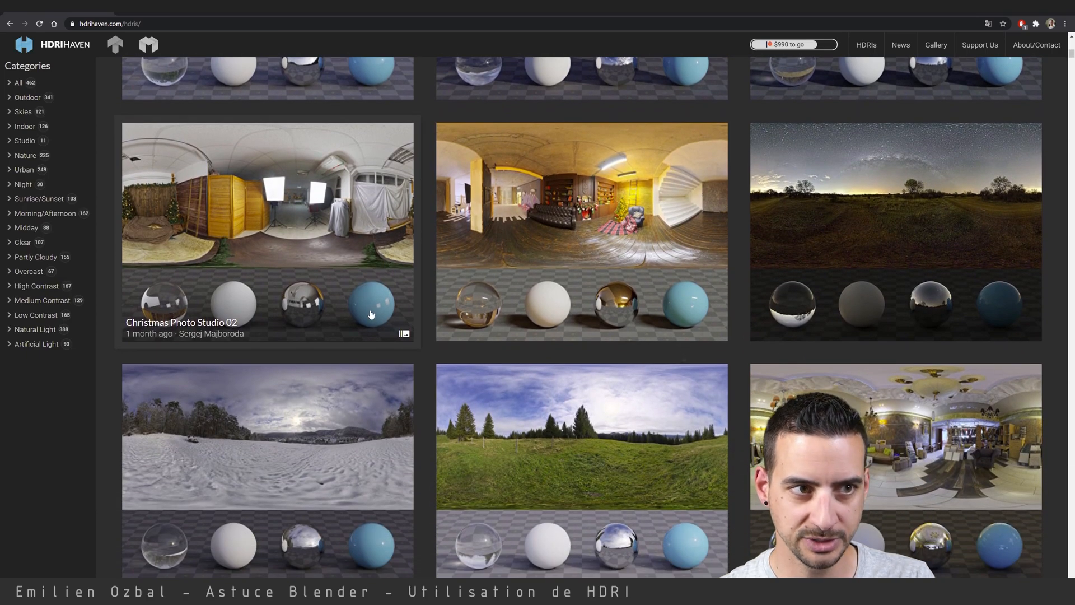
pyautogui.scroll(-2, 335, 324)
pyautogui.scroll(-2, 336, 323)
pyautogui.scroll(-2, 347, 336)
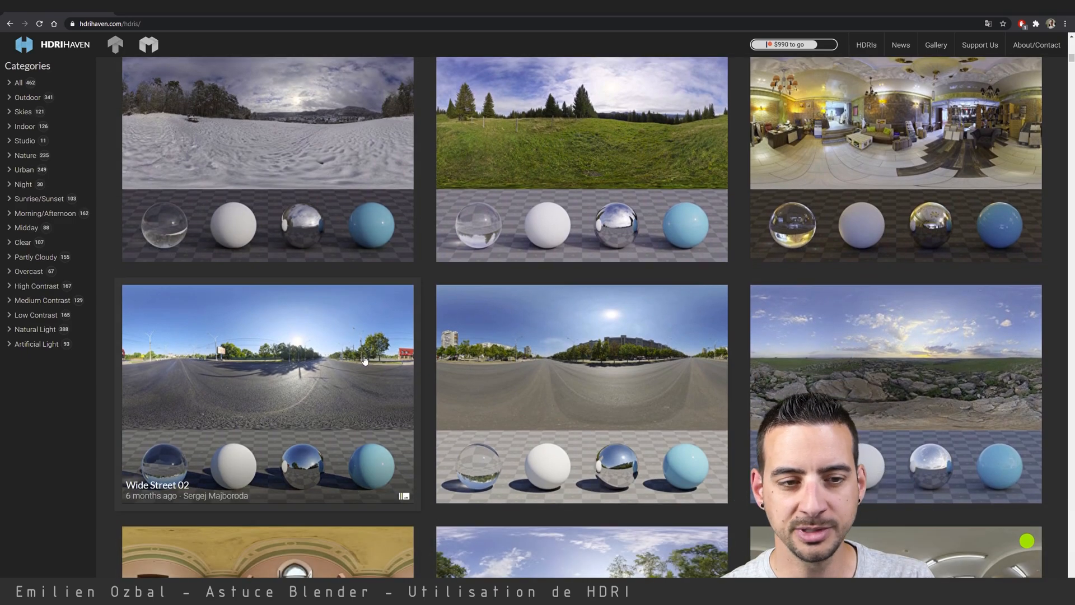
pyautogui.click(898, 361)
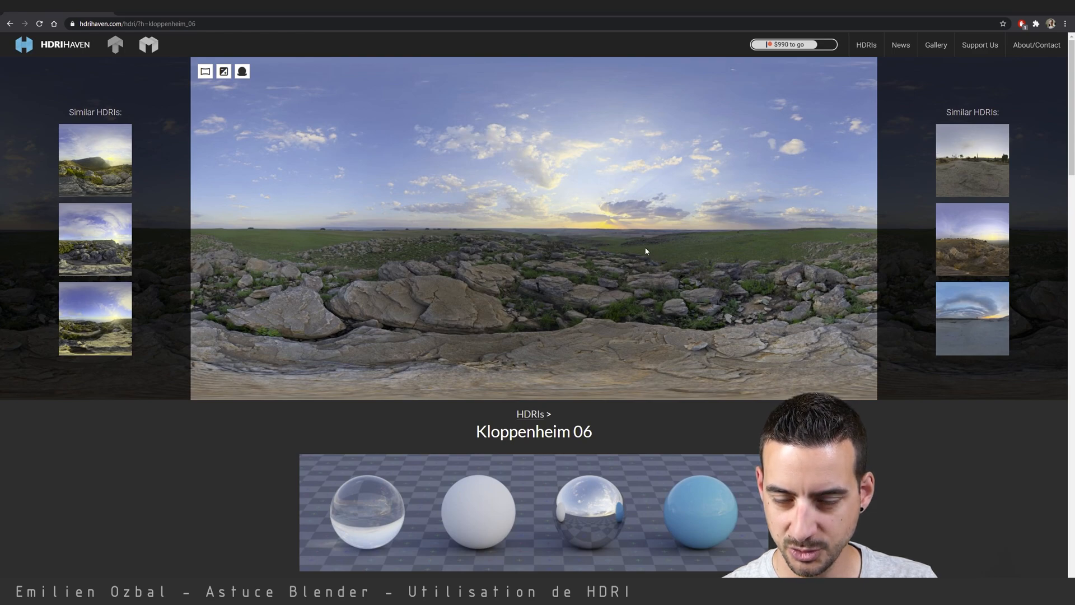
# Examine the available download resolutions and file sizes for the Kloppenheim 06 HDRI
pyautogui.scroll(-2, 588, 280)
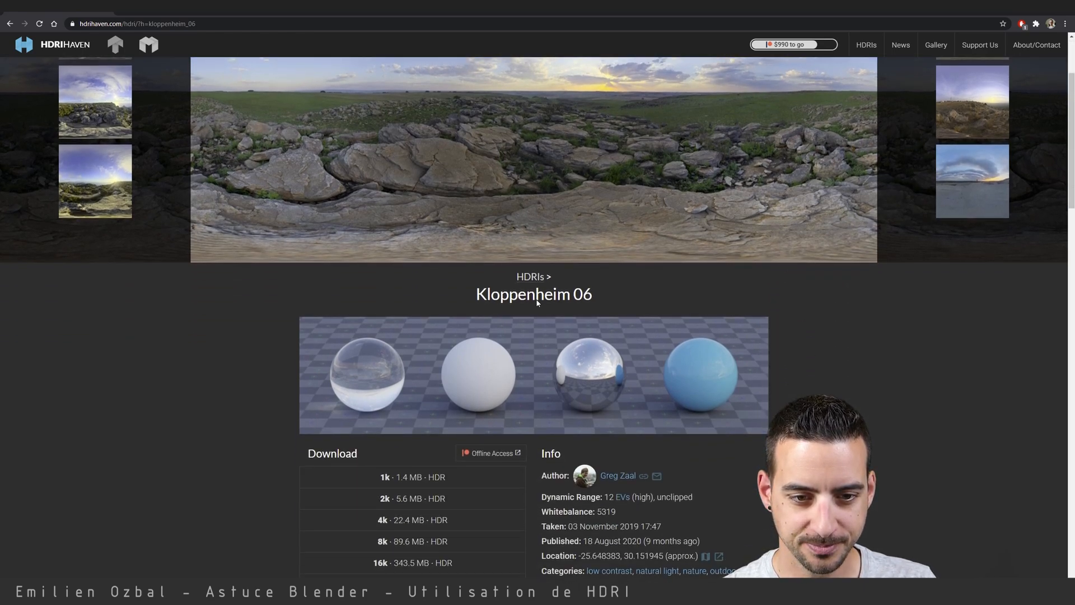
pyautogui.scroll(-3, 537, 303)
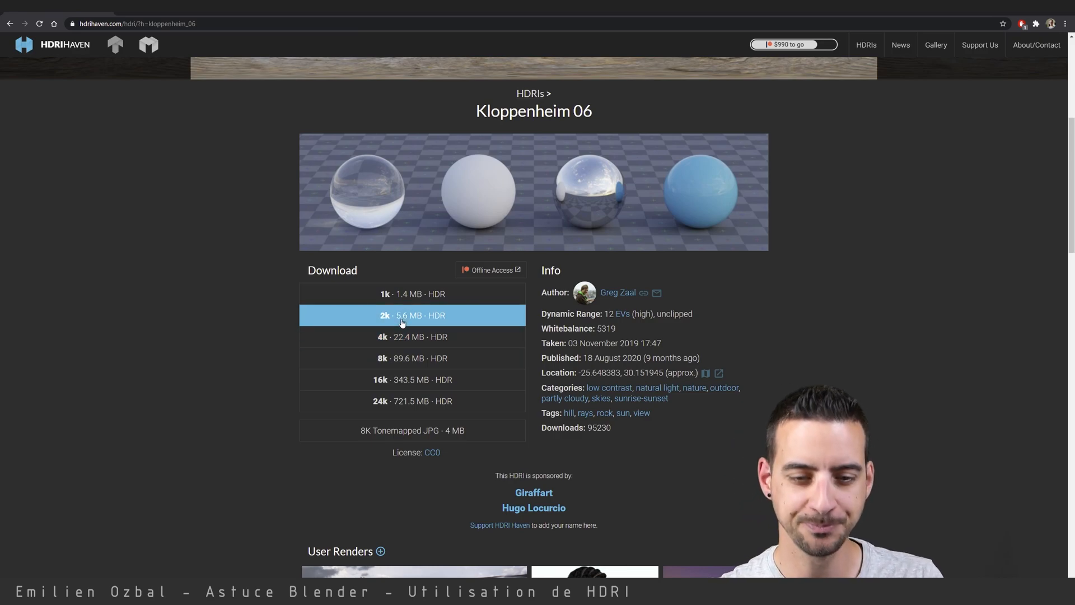
pyautogui.scroll(-2, 401, 325)
pyautogui.scroll(3, 401, 325)
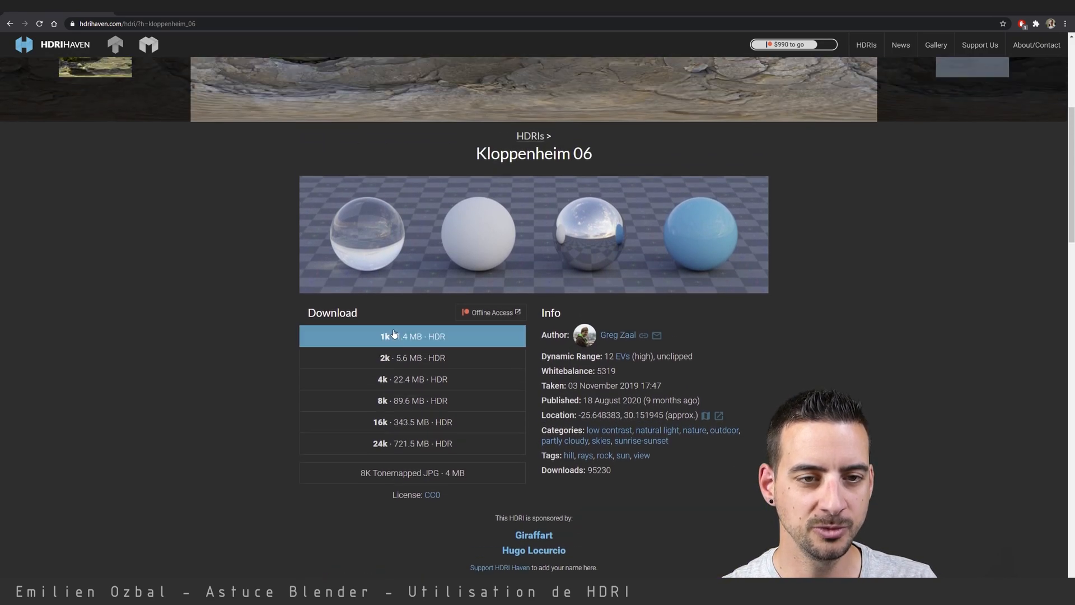
pyautogui.scroll(-1, 400, 345)
pyautogui.scroll(6, 400, 347)
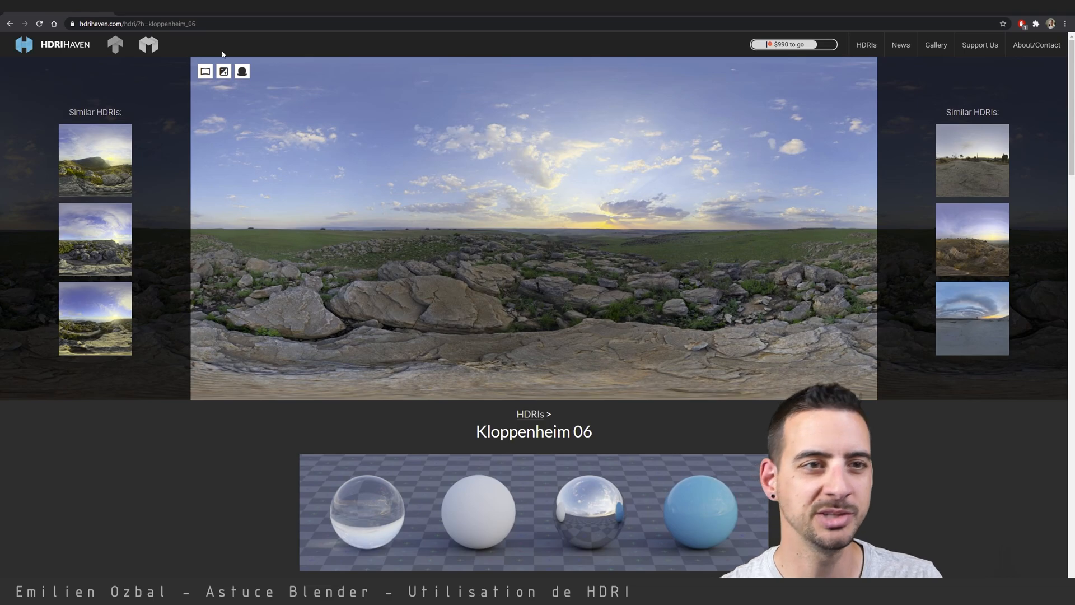
# Open the interactive panoramic preview of Kloppenheim 06 and look around the scene
pyautogui.click(205, 71)
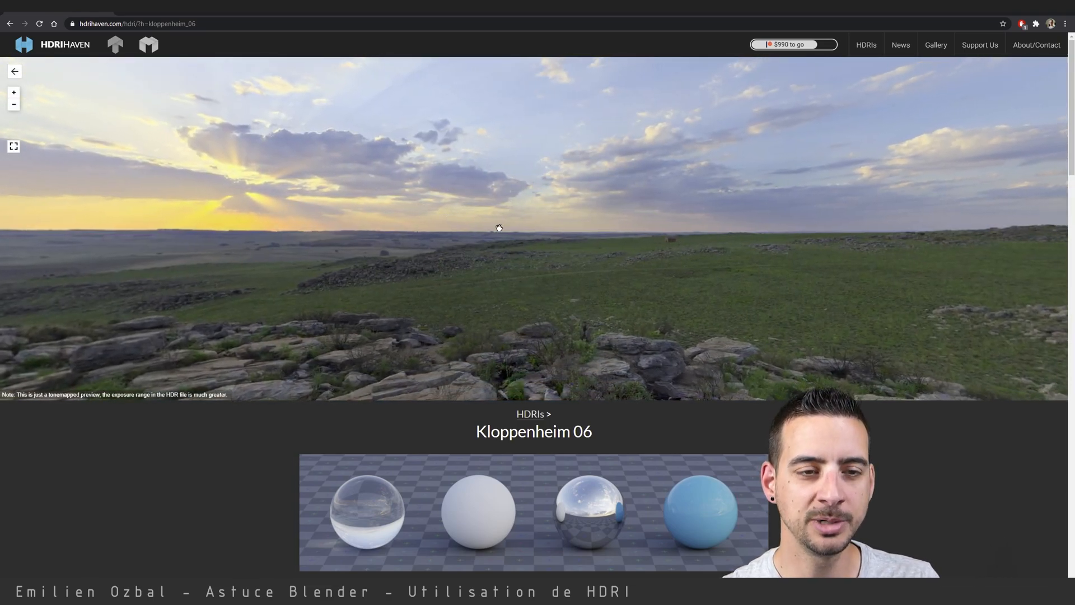
pyautogui.moveTo(850, 274); pyautogui.dragTo(827, 279)
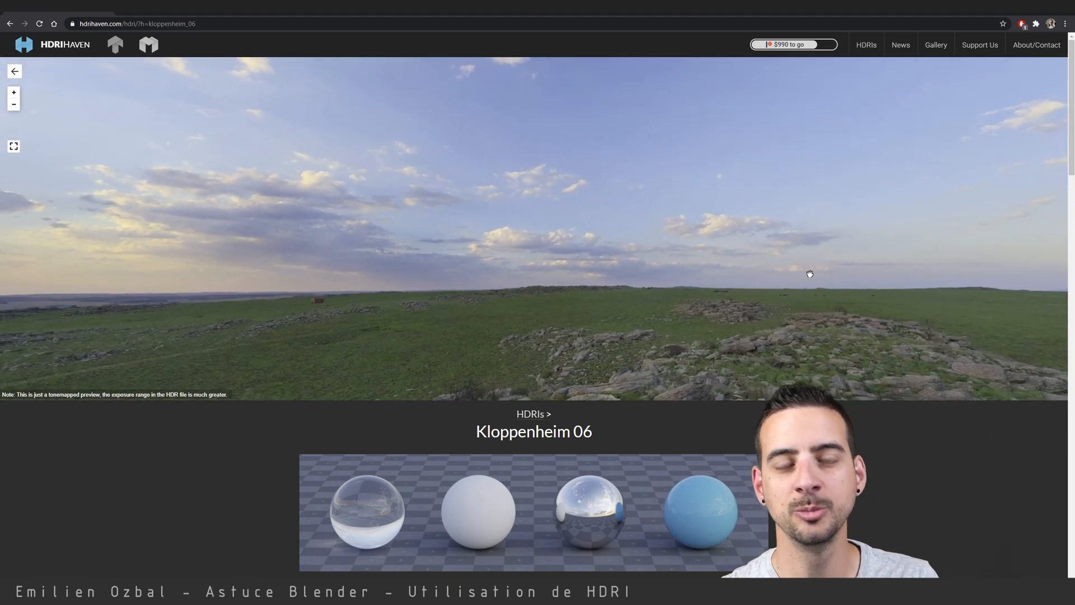
pyautogui.moveTo(518, 251); pyautogui.dragTo(660, 413)
pyautogui.moveTo(581, 203); pyautogui.dragTo(347, 131)
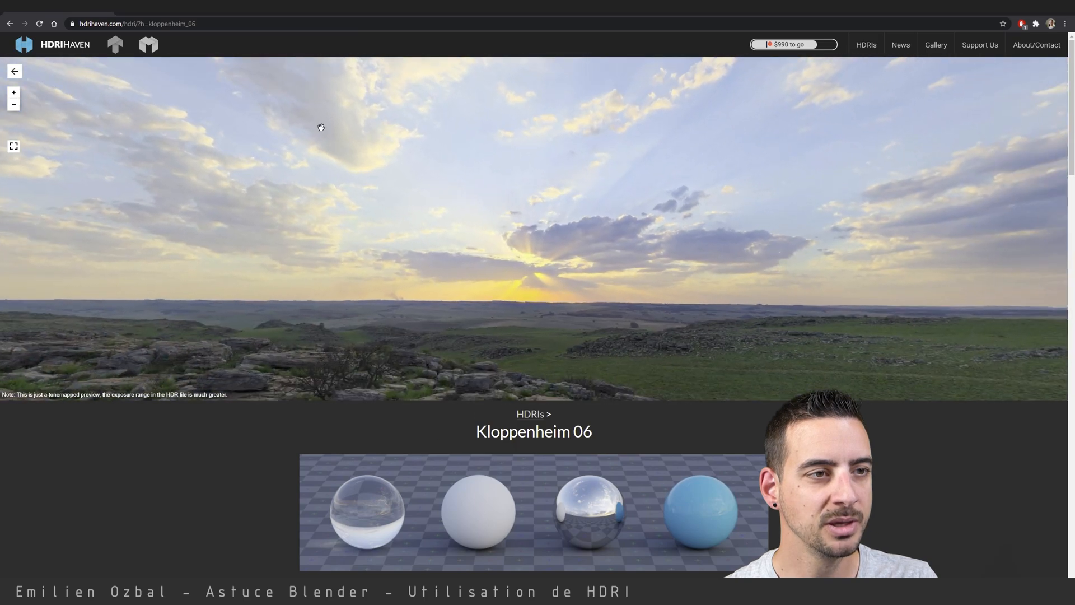
# Inspect the ground and horizon of the panorama in full screen, and close the panoramic preview
pyautogui.click(13, 146)
pyautogui.moveTo(634, 347); pyautogui.dragTo(344, 320)
pyautogui.moveTo(810, 384); pyautogui.dragTo(339, 96)
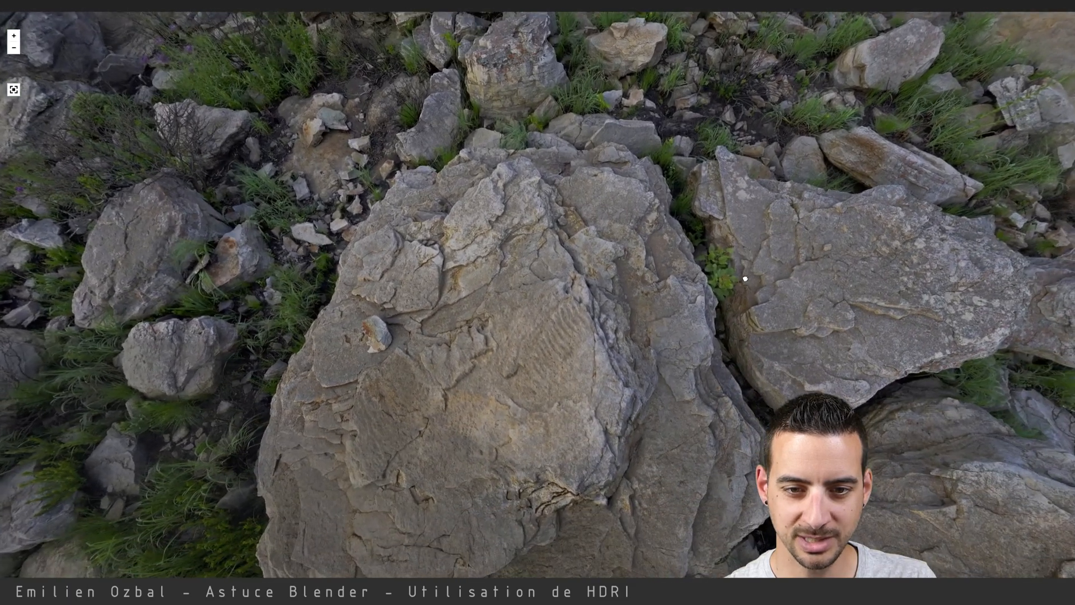
pyautogui.moveTo(745, 278); pyautogui.dragTo(456, 351)
pyautogui.moveTo(782, 195); pyautogui.dragTo(626, 408)
pyautogui.moveTo(777, 224); pyautogui.dragTo(523, 348)
pyautogui.click(17, 90)
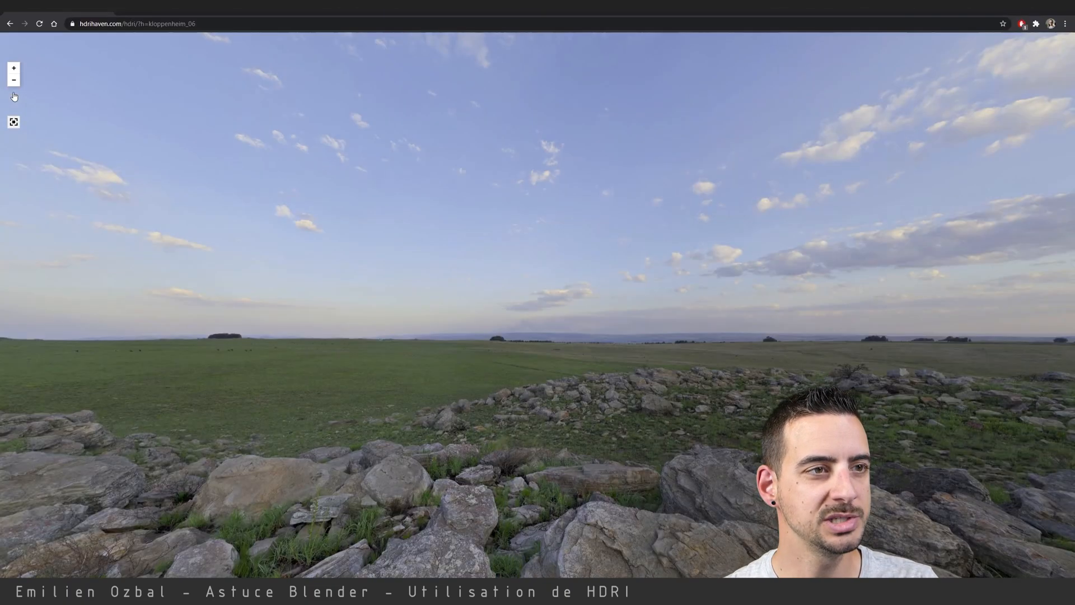
pyautogui.click(15, 74)
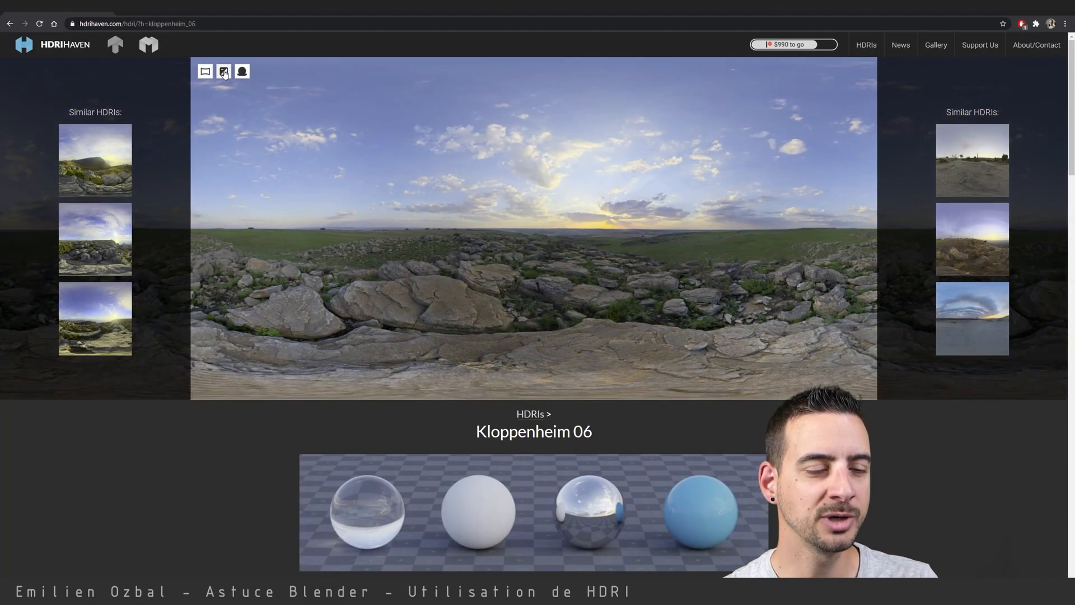
# Compare the HDRI's exposure preview at +2 EVs and 0 EVs, and leave the exposure preview
pyautogui.click(224, 72)
pyautogui.click(557, 391)
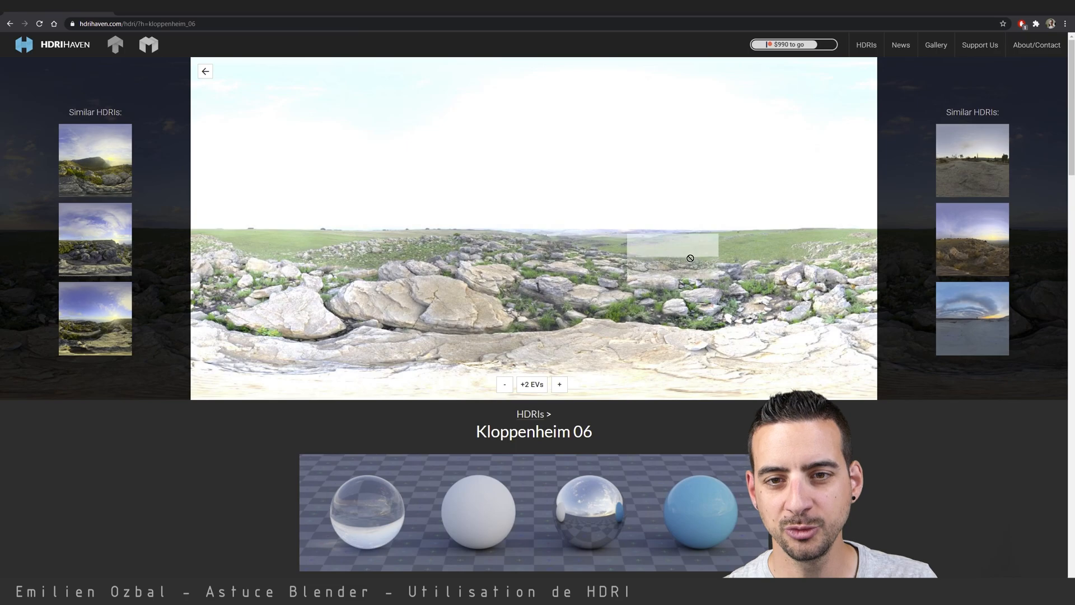
pyautogui.click(505, 384)
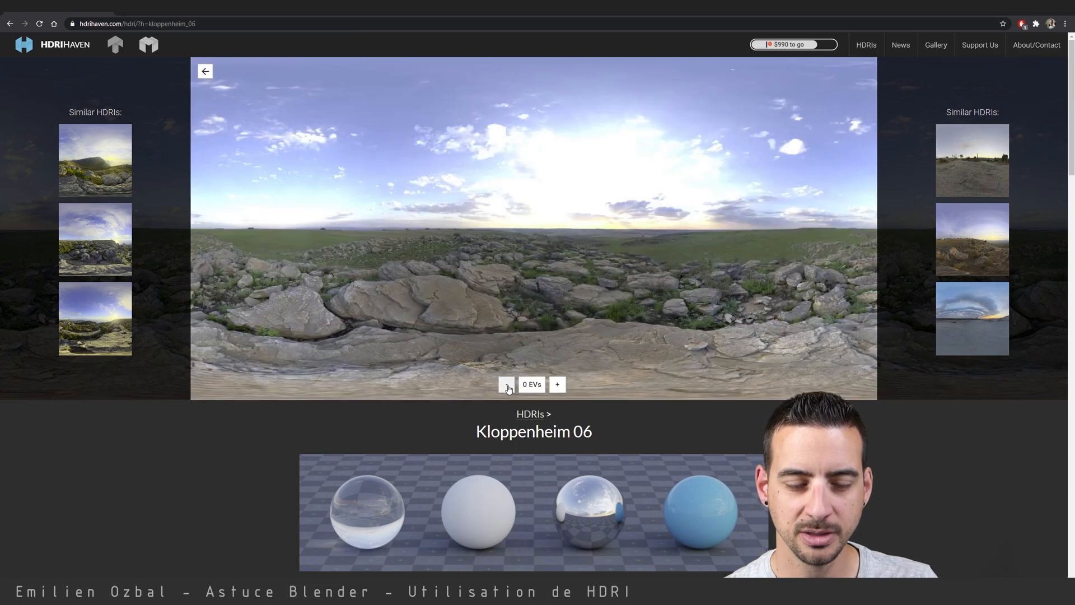
pyautogui.moveTo(206, 75)
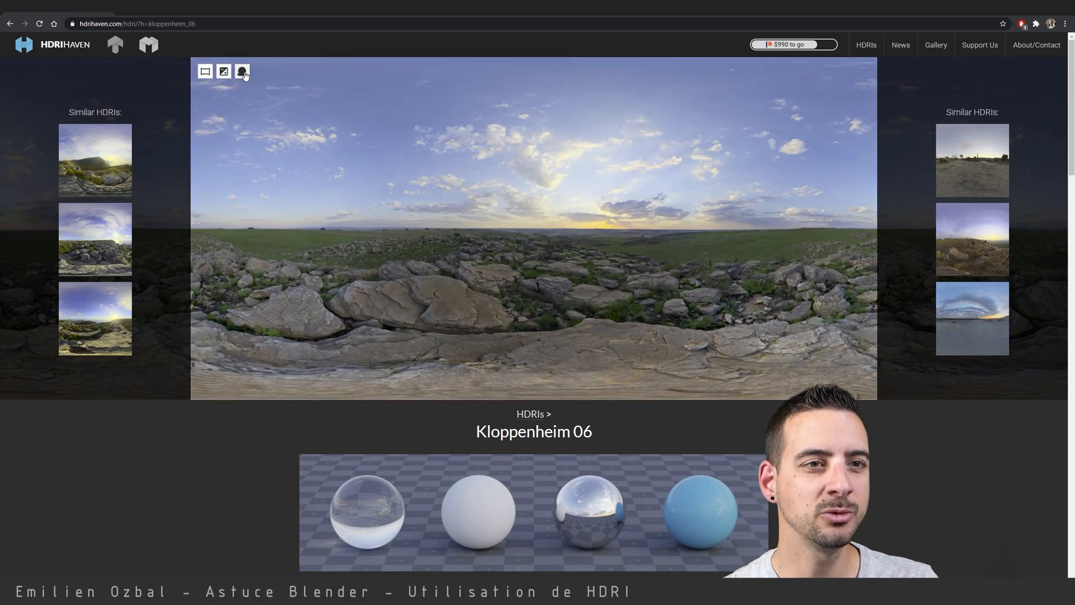
# Inspect the HDRI's lighting on the 3D preview ball from several angles, and close that preview
pyautogui.click(242, 73)
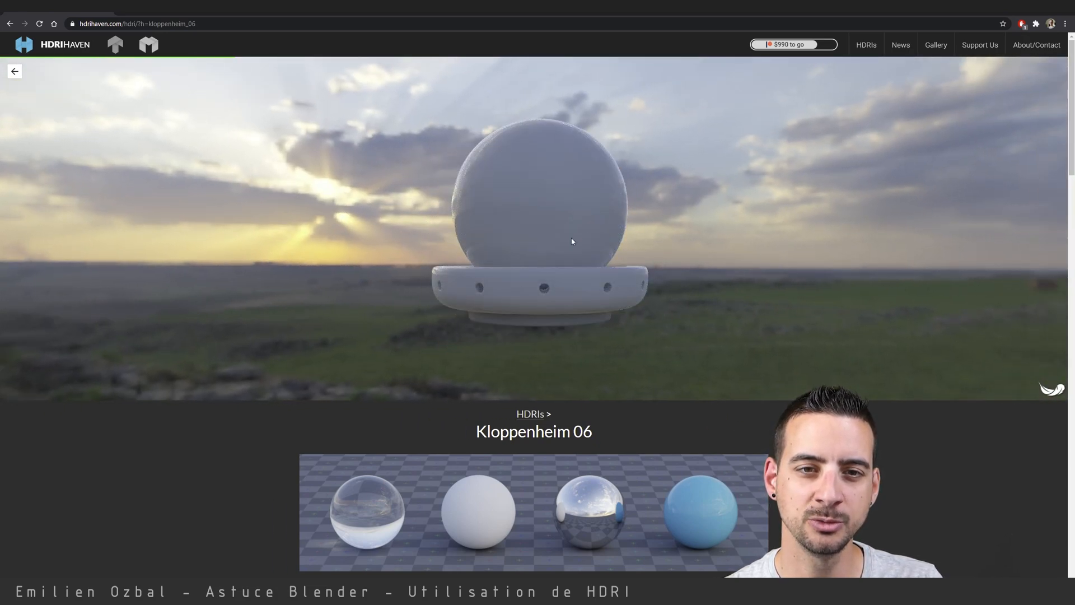
pyautogui.moveTo(502, 248); pyautogui.dragTo(565, 265)
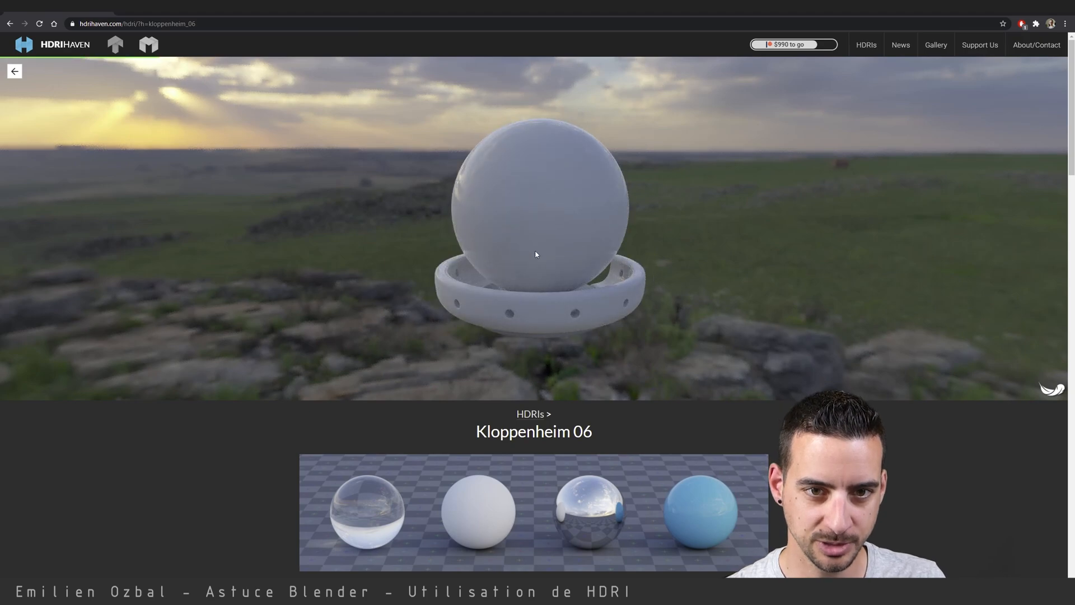
pyautogui.moveTo(535, 255); pyautogui.dragTo(695, 261)
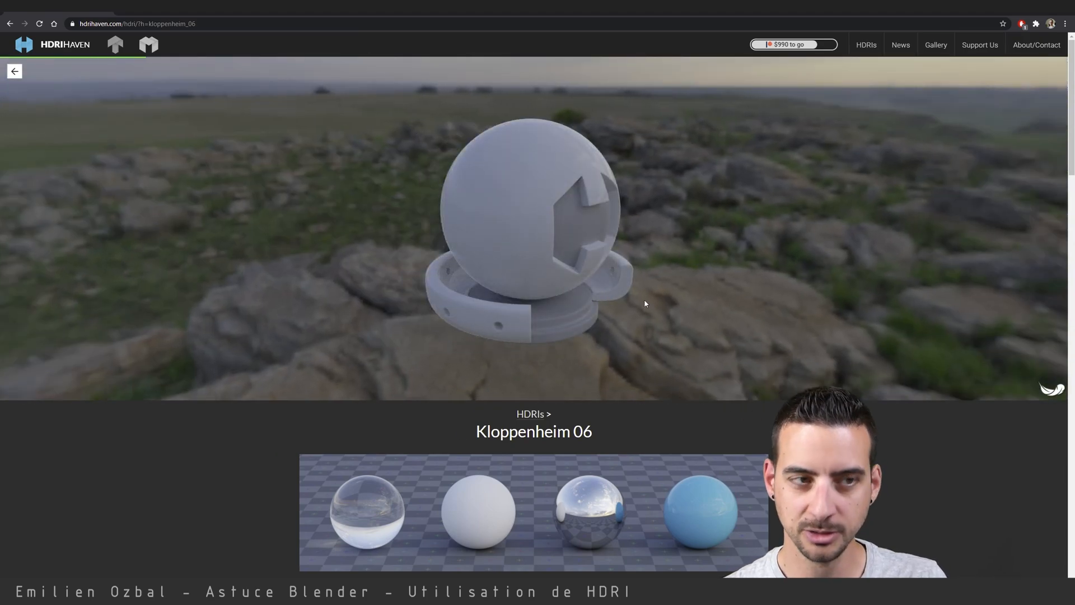
pyautogui.click(16, 71)
# Download the 4k HDR version of Kloppenheim 06
pyautogui.scroll(-6, 411, 344)
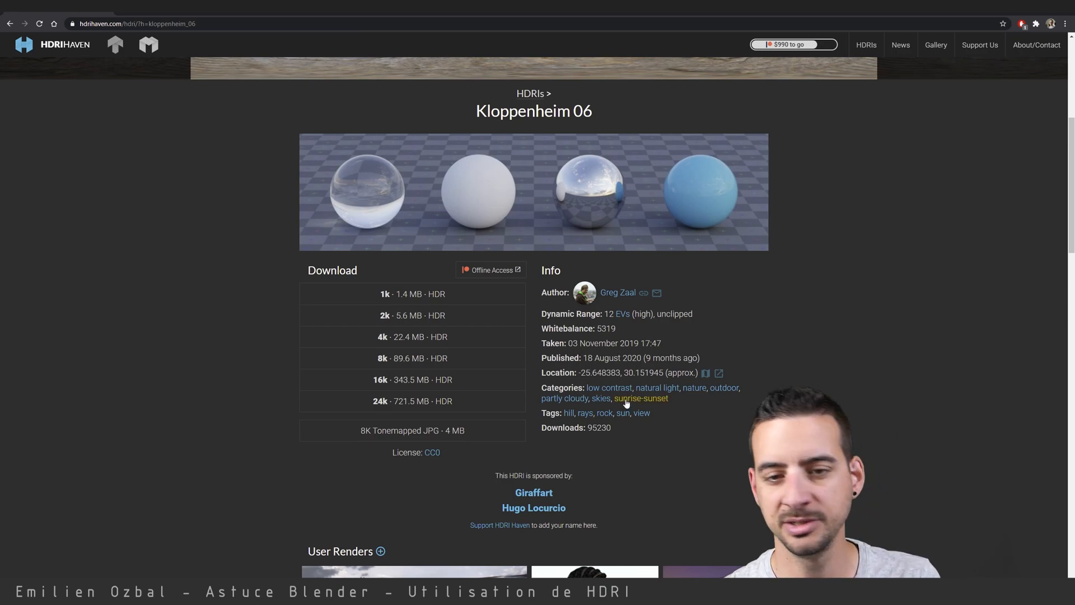
pyautogui.click(396, 337)
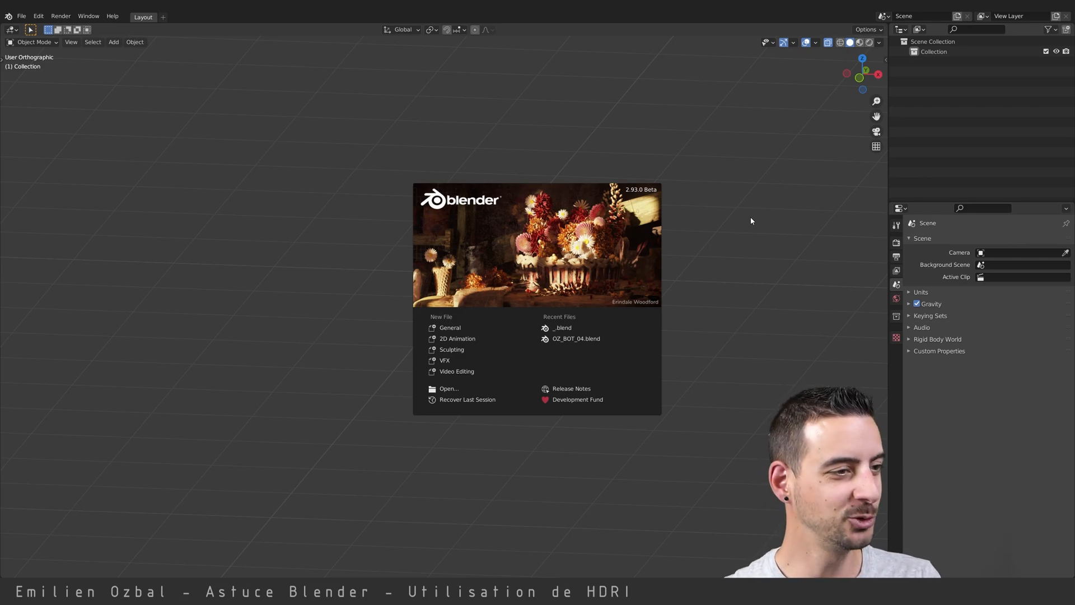
# Switch to Blender, split the 3D viewport vertically, and turn the left half into a Shader Editor with its sidebar hidden
pyautogui.click(768, 211)
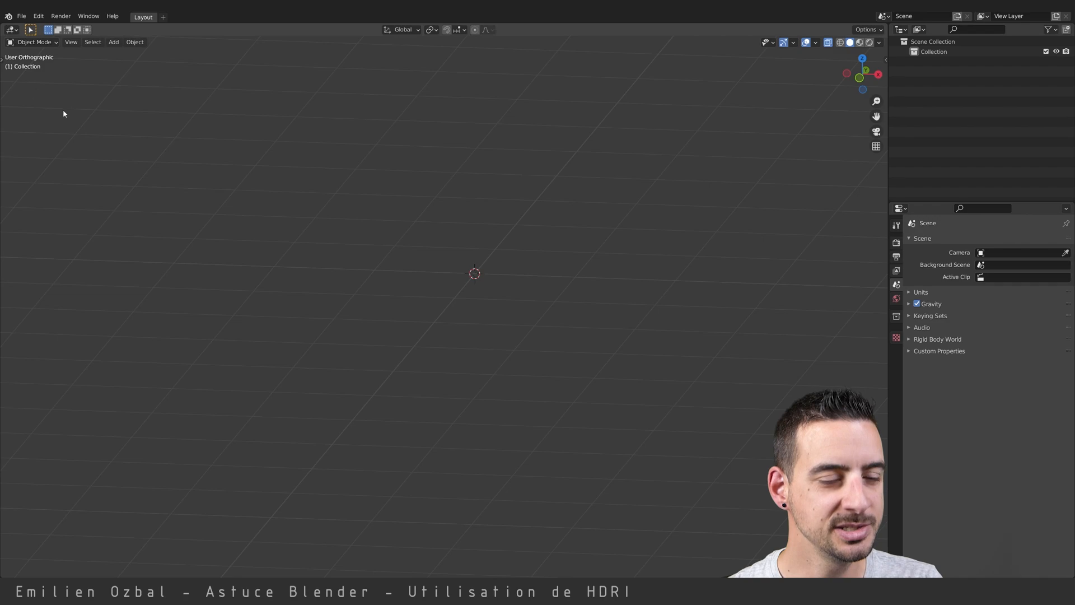
pyautogui.moveTo(2, 38); pyautogui.dragTo(419, 63)
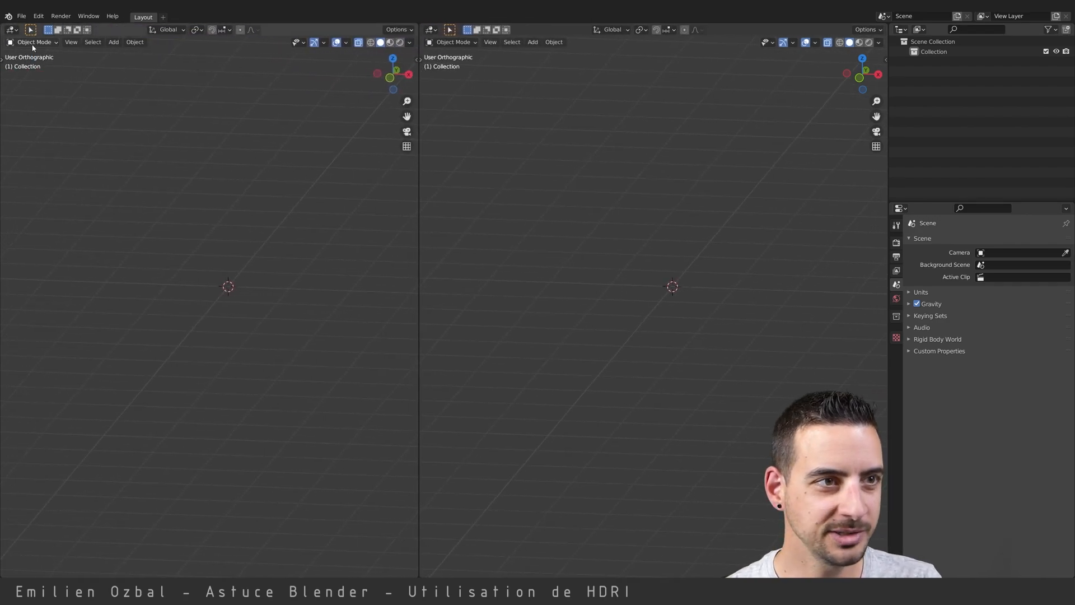
pyautogui.click(11, 29)
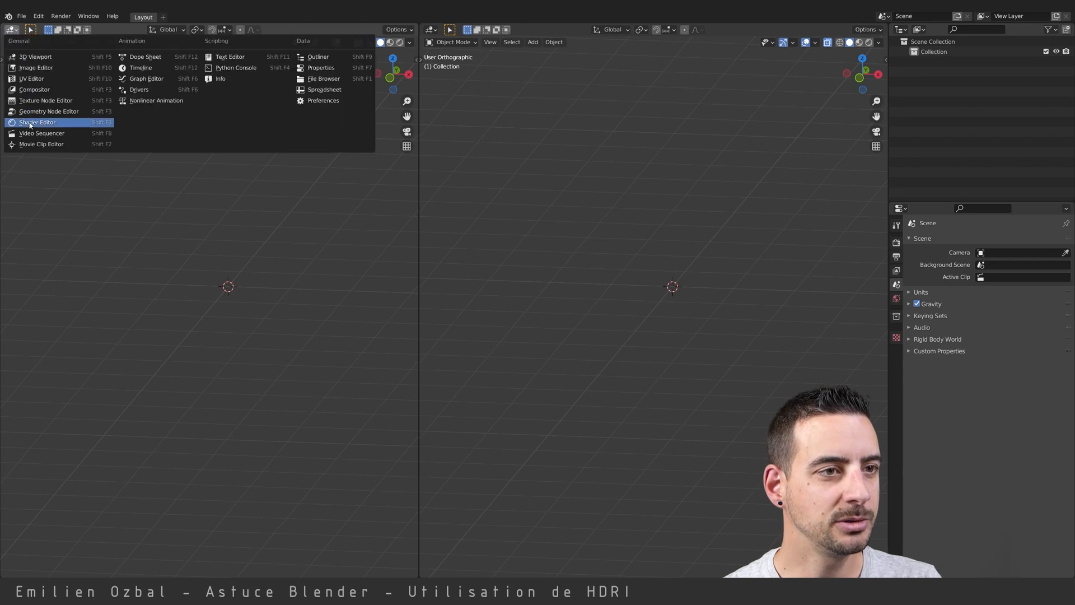
pyautogui.click(11, 124)
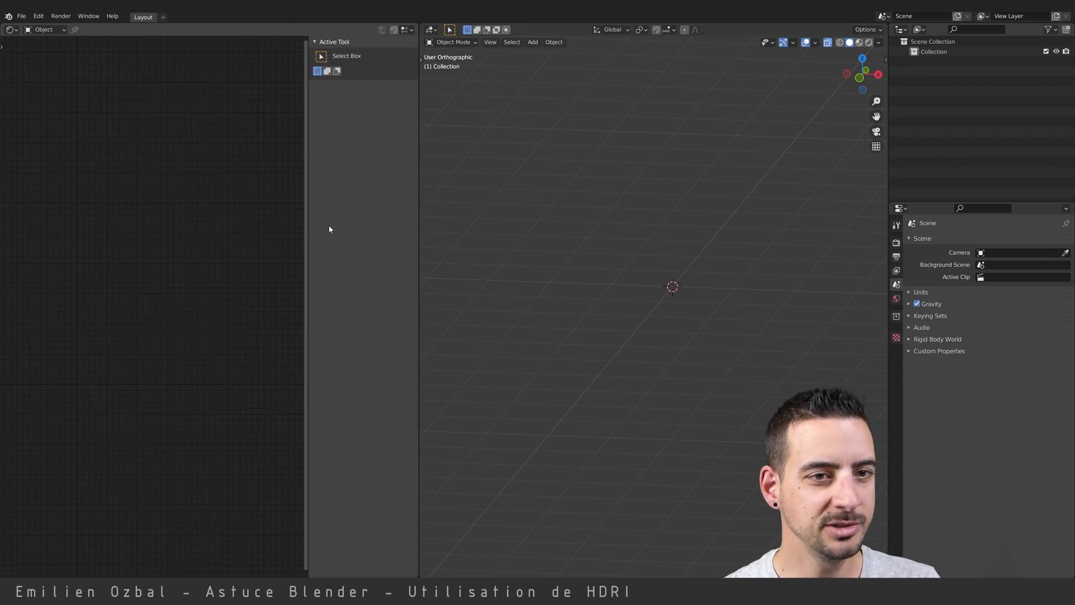
pyautogui.press('n')
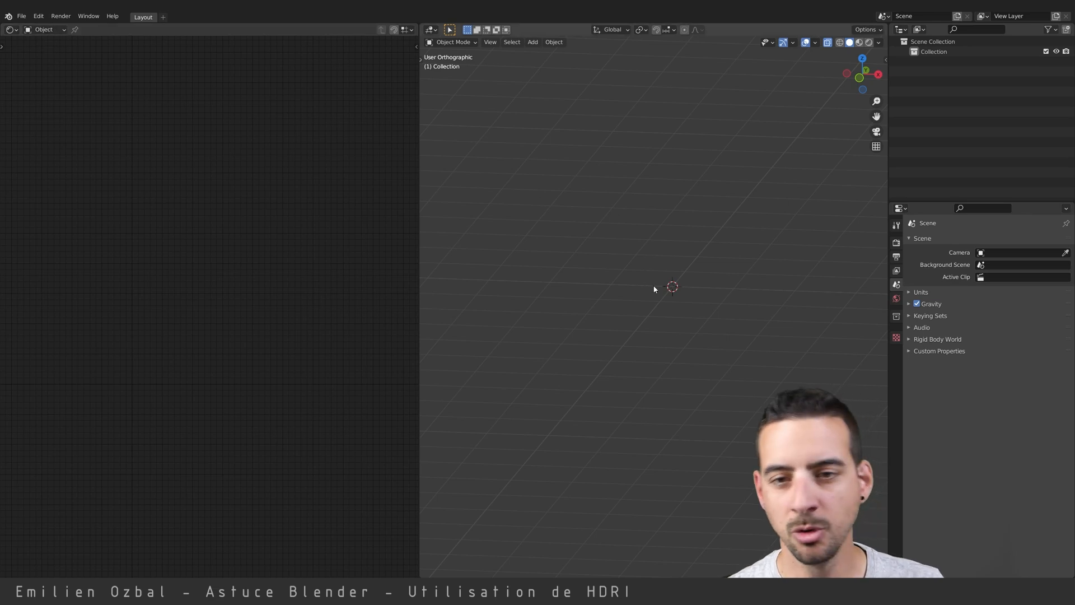
# Add a UV sphere at the world origin
pyautogui.hotkey('shift', 'a')
pyautogui.press('Escape')
pyautogui.keyDown('shift'); pyautogui.rightClick(679, 267); pyautogui.keyUp('shift')
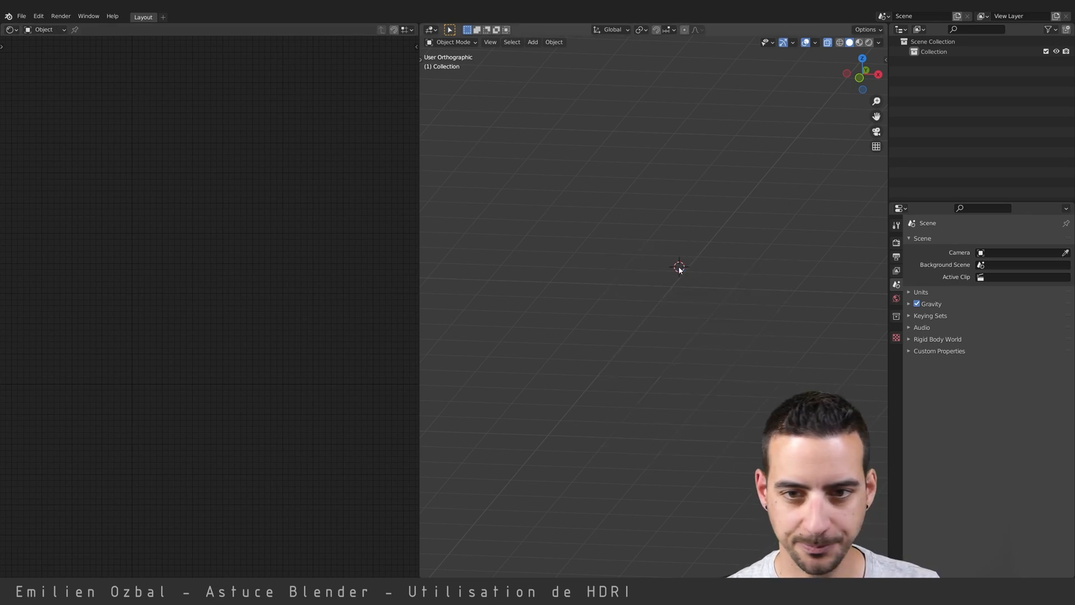
pyautogui.hotkey('shift', 'a')
pyautogui.moveTo(652, 263)
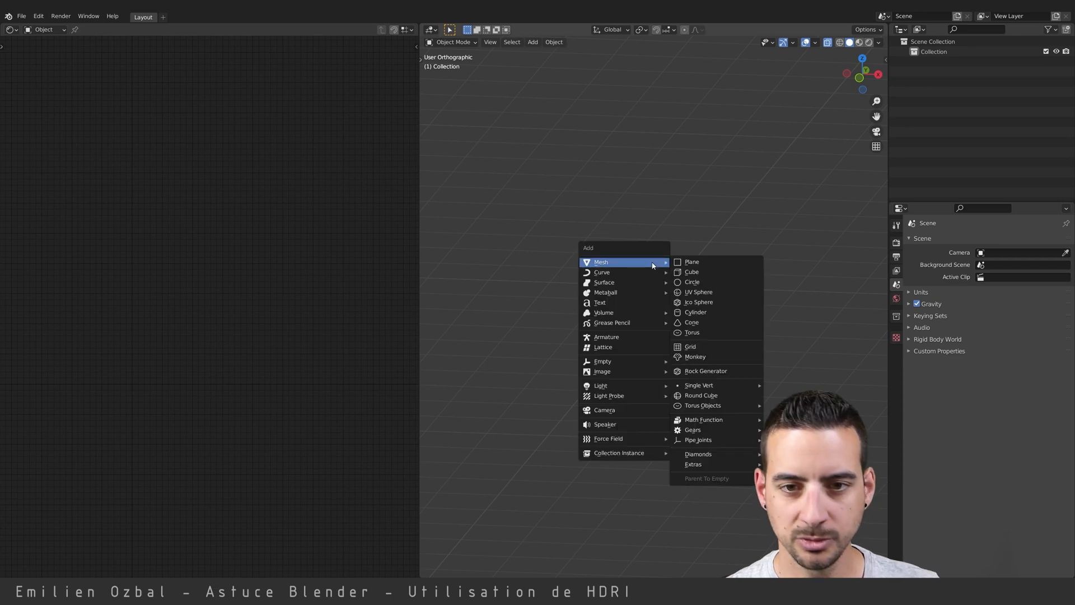
pyautogui.click(696, 292)
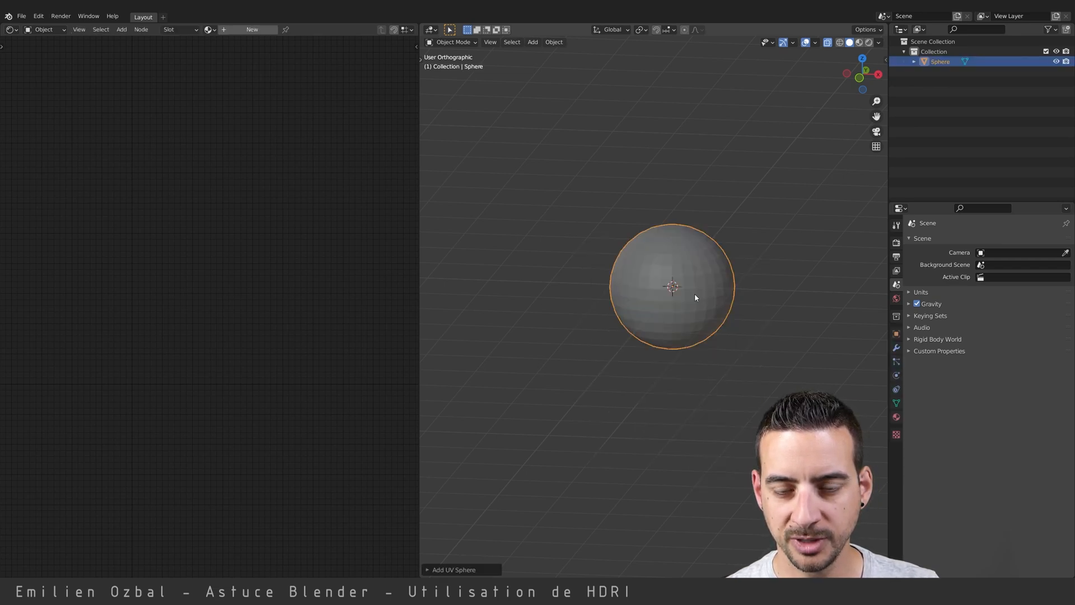
# Add a level 2 subdivision surface to the sphere and apply smooth shading
pyautogui.hotkey('ctrl', '2')
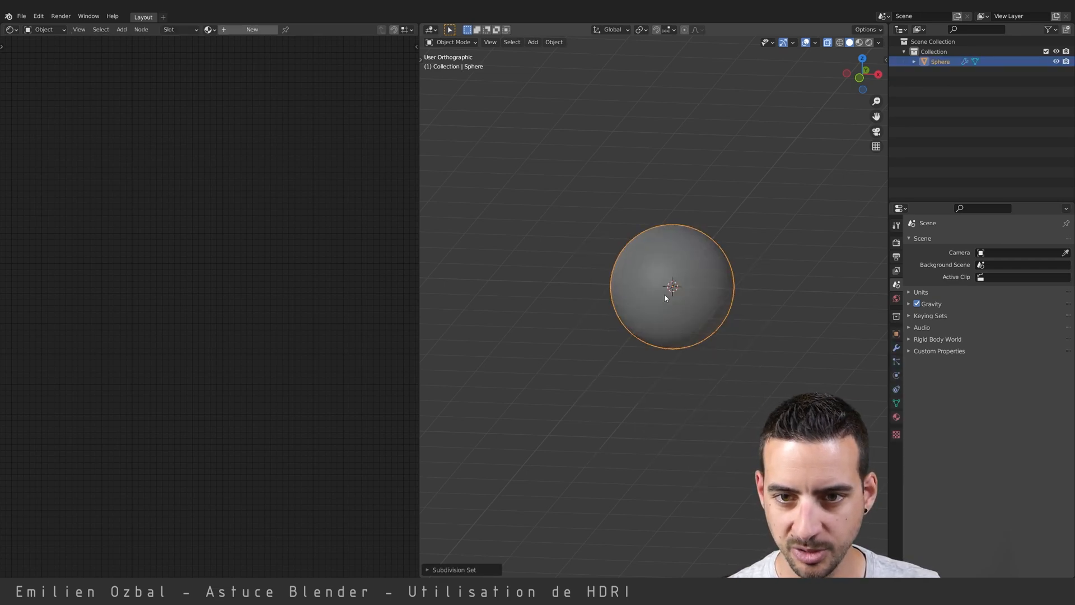
pyautogui.press('F3')
pyautogui.write('shade')
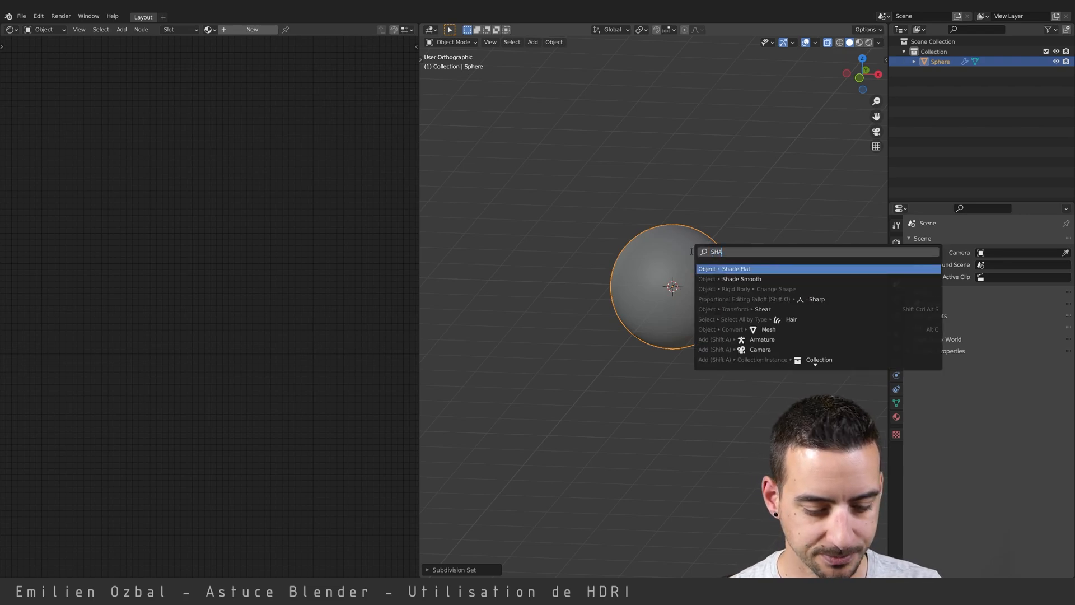
pyautogui.click(723, 279)
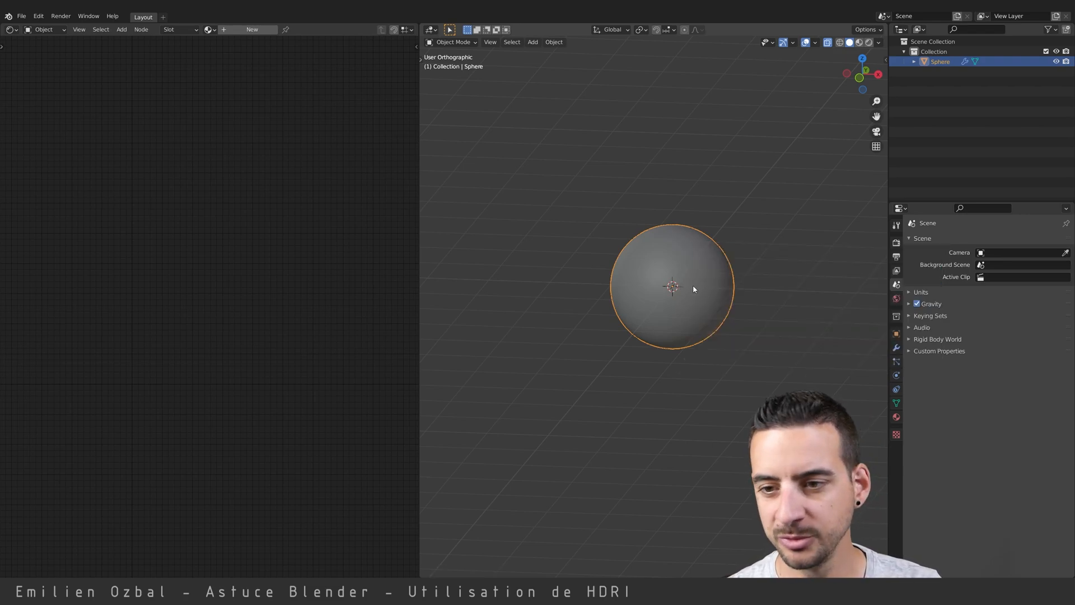
# Create a new material on the sphere with Metallic 1.000, Specular 1.000 and Roughness 0.000
pyautogui.click(896, 416)
pyautogui.click(974, 284)
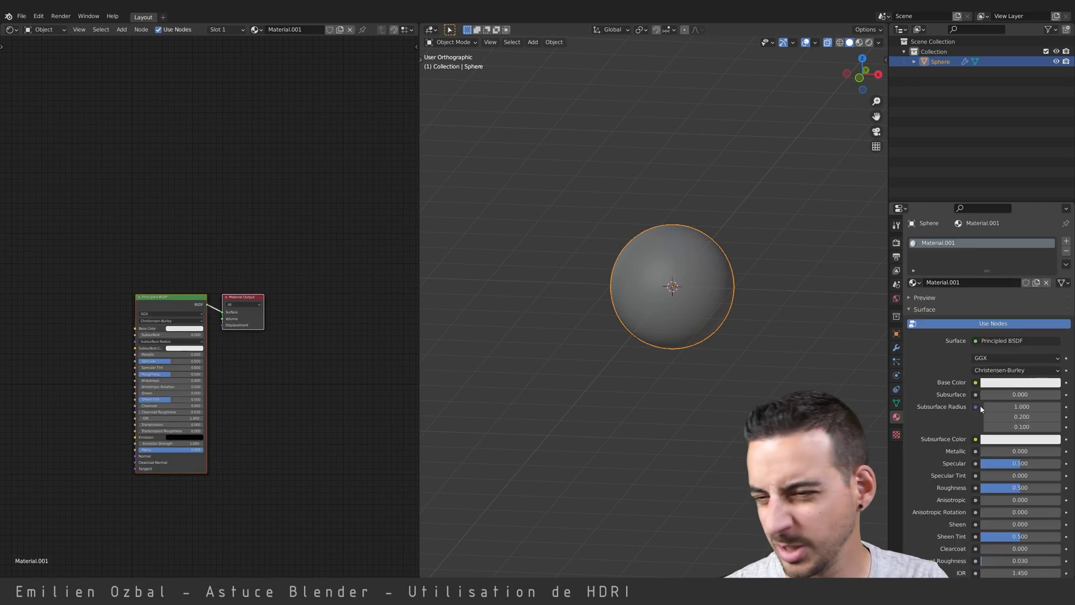
pyautogui.moveTo(1008, 452); pyautogui.dragTo(980, 488)
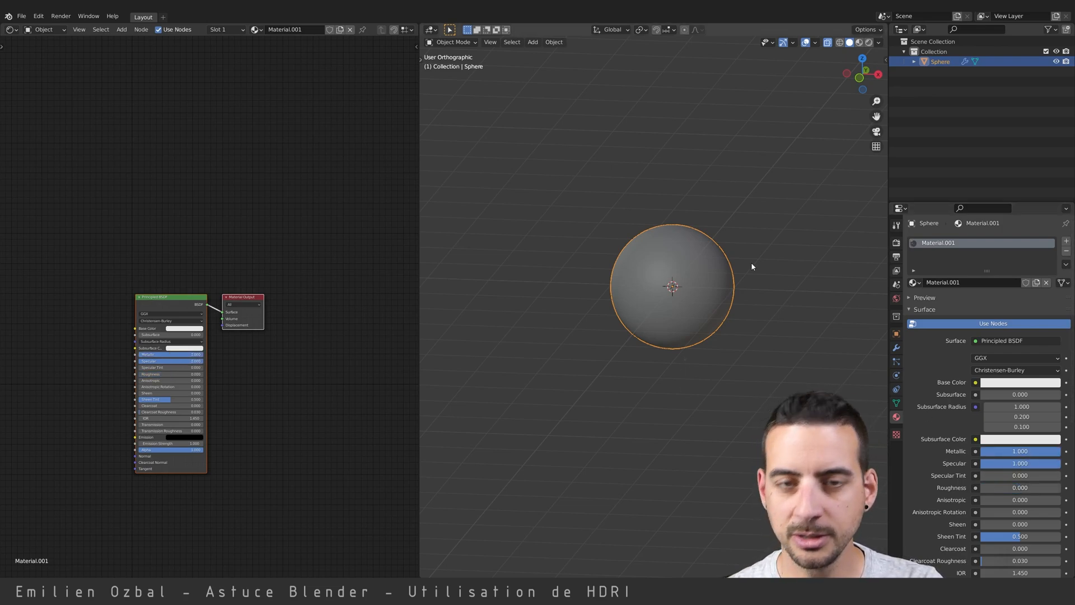
pyautogui.scroll(2, 674, 287)
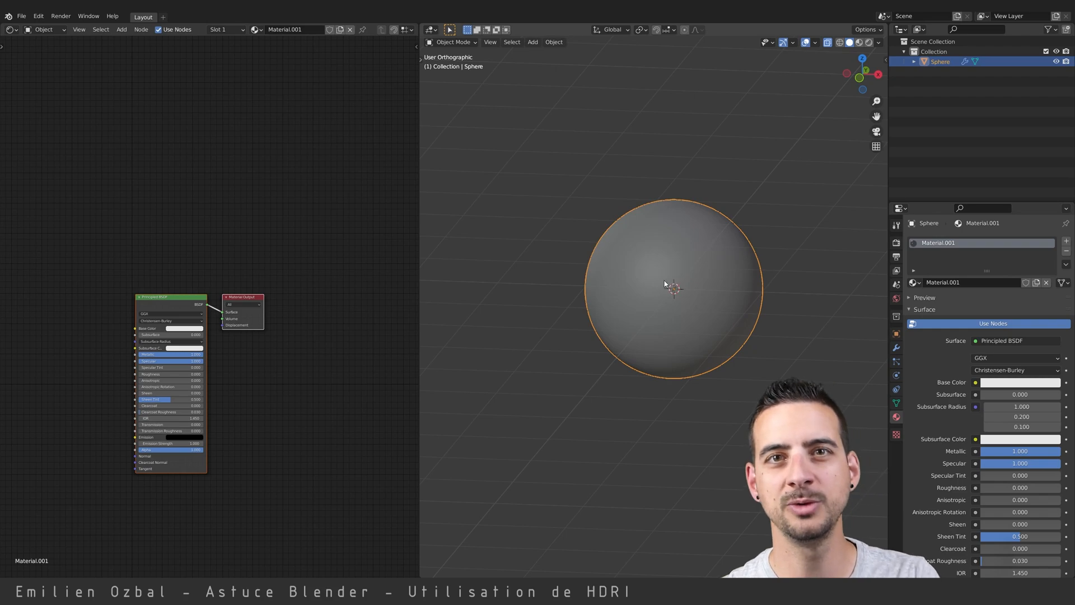
# Add Texture Coordinate, Mapping and Image Texture nodes feeding the Principled BSDF's base color, and space the nodes apart
pyautogui.click(191, 296)
pyautogui.moveTo(186, 277); pyautogui.dragTo(214, 268, button='middle')
pyautogui.hotkey('ctrl', 't')
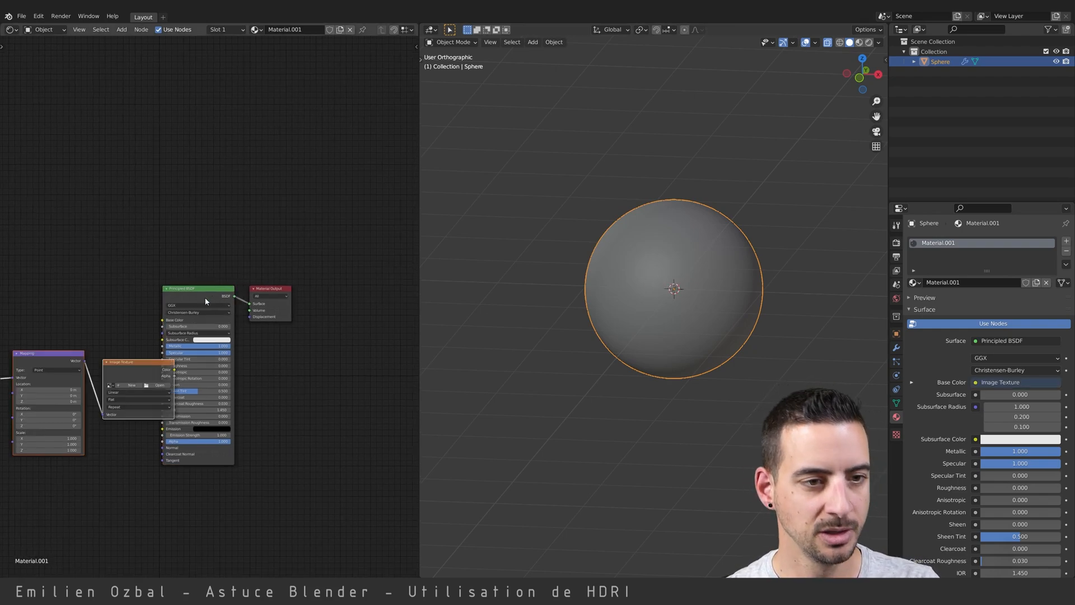
pyautogui.moveTo(138, 373); pyautogui.dragTo(114, 321)
pyautogui.moveTo(106, 247); pyautogui.dragTo(188, 217, button='middle')
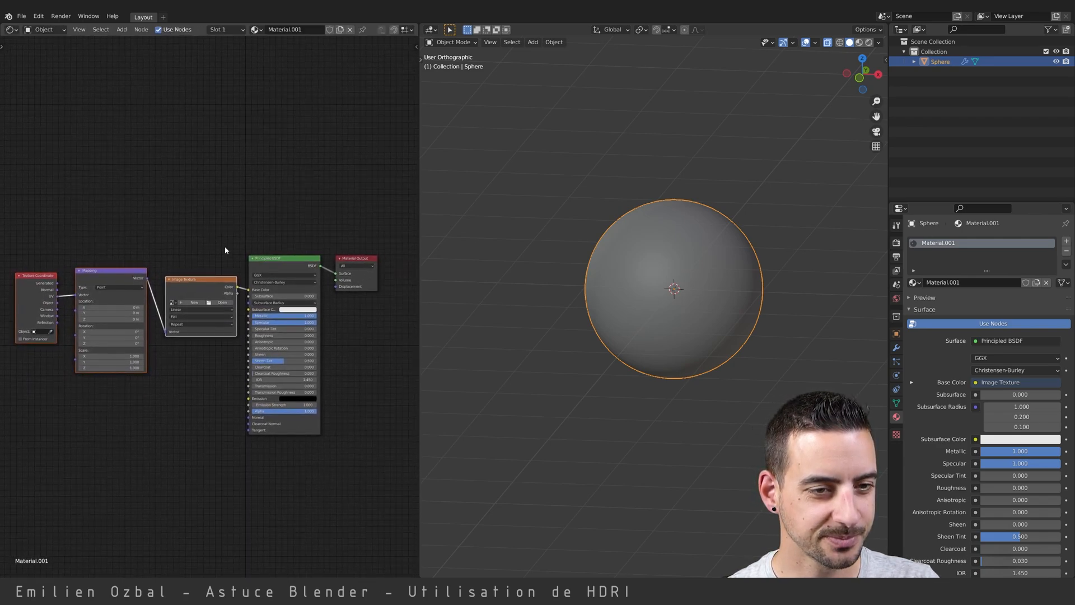
pyautogui.moveTo(280, 243)
pyautogui.mouseDown()
pyautogui.moveTo(347, 282)
pyautogui.moveTo(278, 259)
pyautogui.mouseUp()
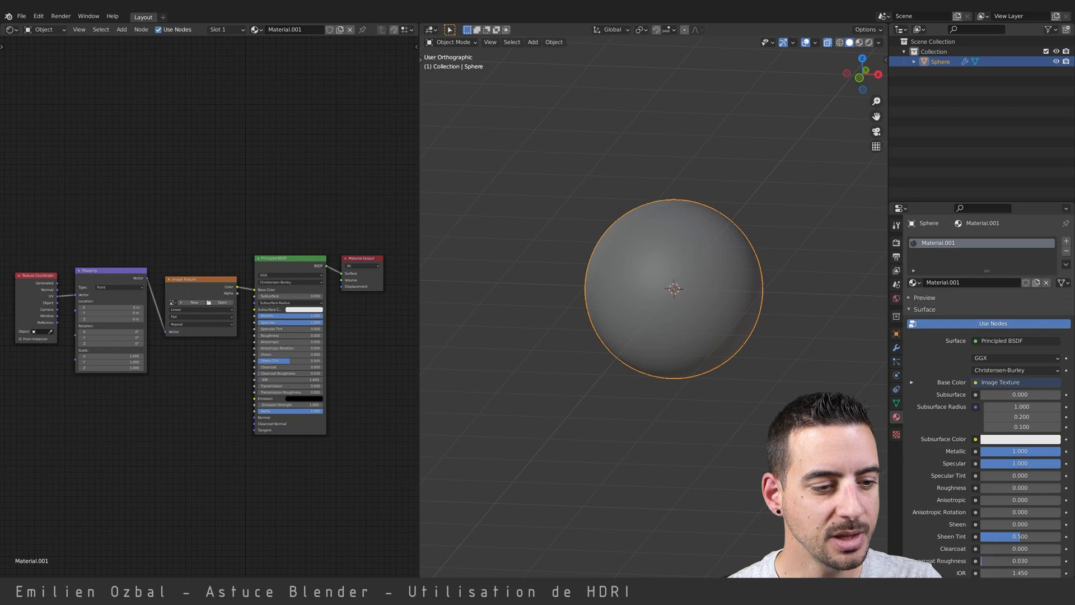
# Split the Shader Editor into two stacked editors and set the lower one to show the World shader nodes
pyautogui.moveTo(3, 576); pyautogui.dragTo(45, 319)
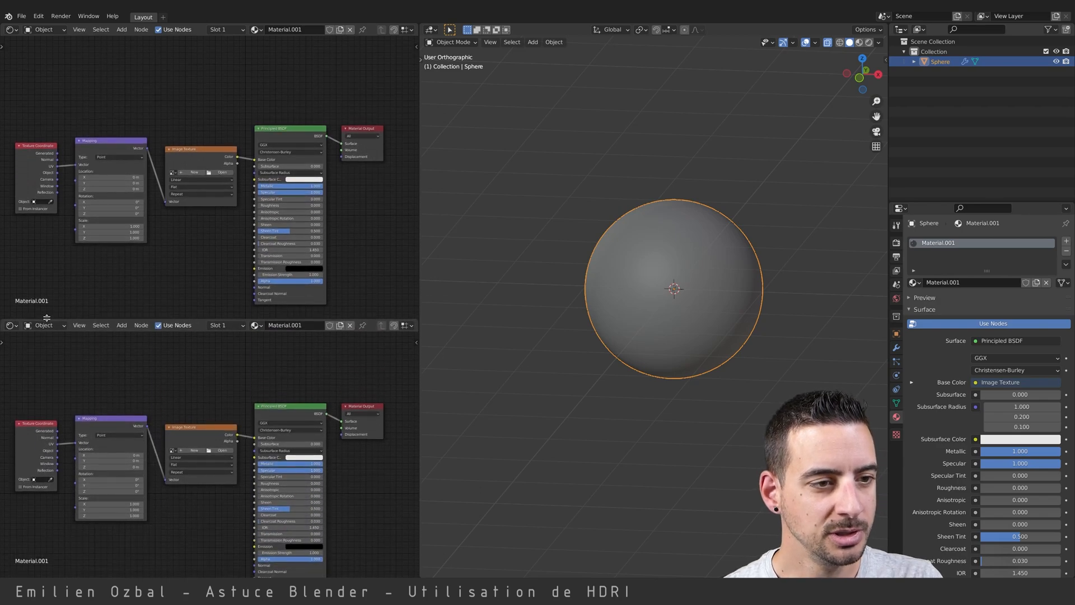
pyautogui.click(12, 29)
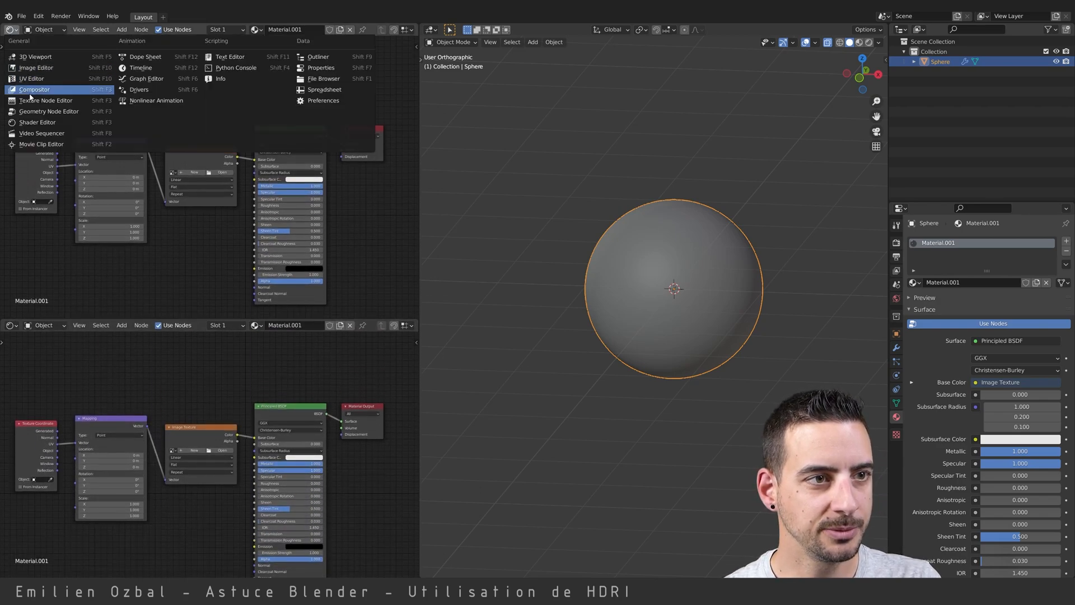
pyautogui.click(45, 325)
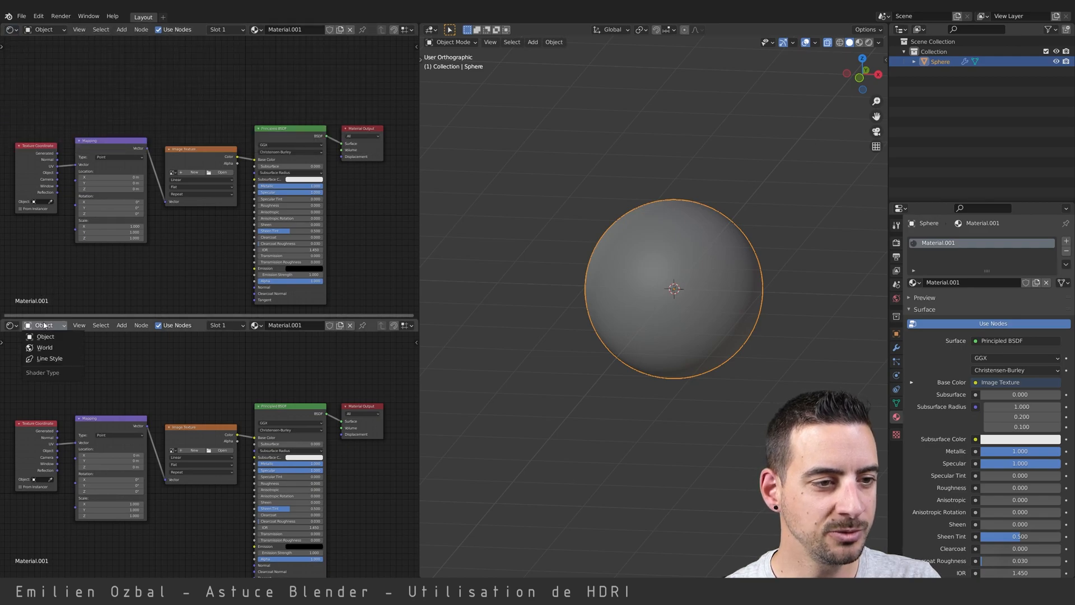
pyautogui.click(39, 348)
pyautogui.scroll(3, 336, 411)
pyautogui.scroll(-1, 353, 378)
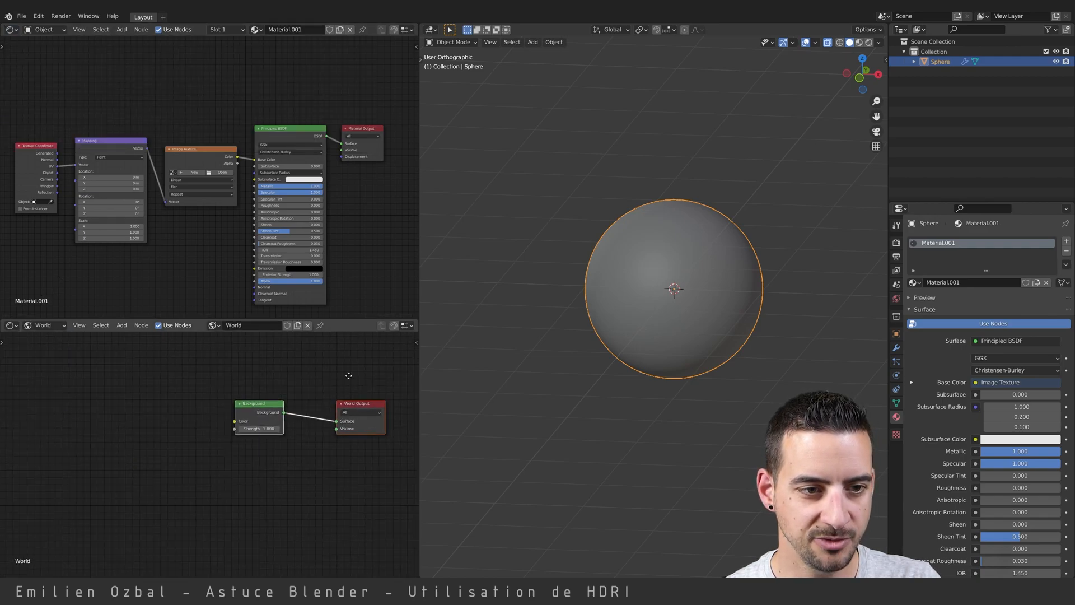
pyautogui.moveTo(353, 378); pyautogui.dragTo(286, 381, button='middle')
pyautogui.scroll(2, 286, 381)
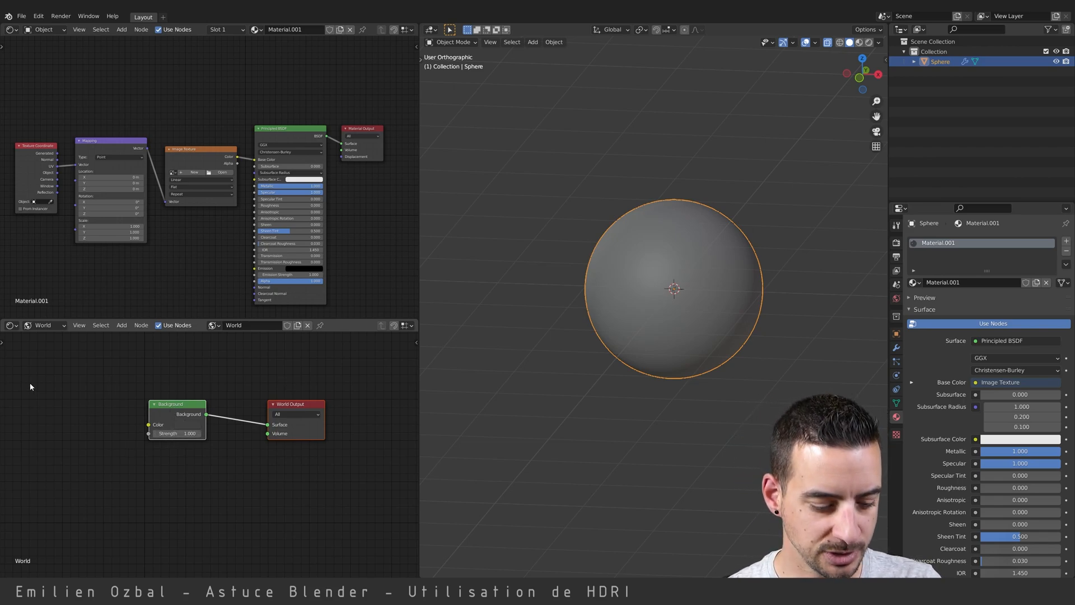
# Add an Environment Texture node with kloppenheim_06_4k.hdr and connect its color to the world's Background color
pyautogui.hotkey('shift', 'a')
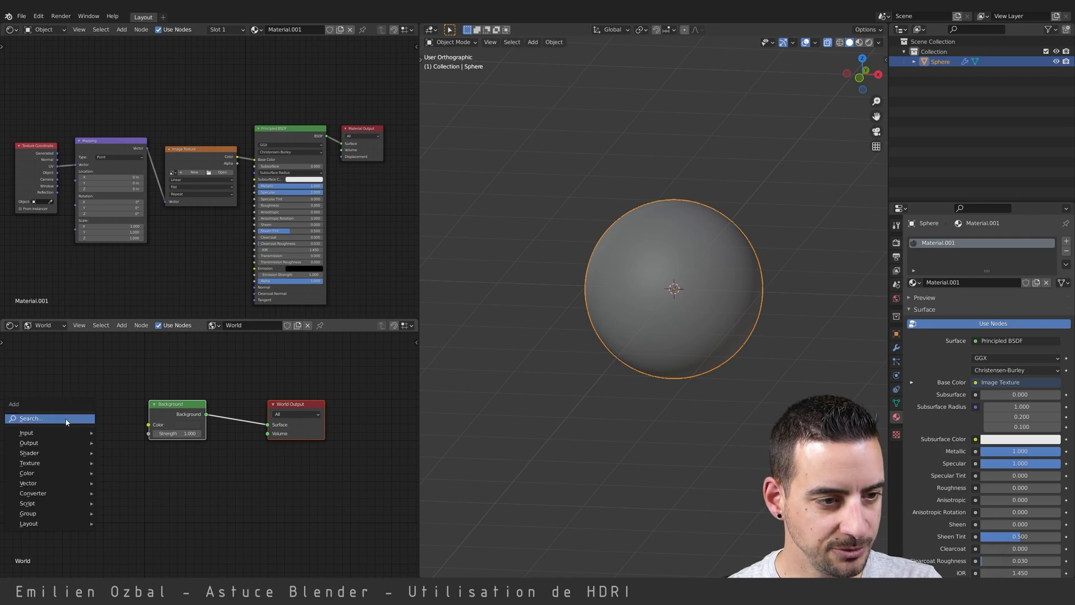
pyautogui.moveTo(57, 456)
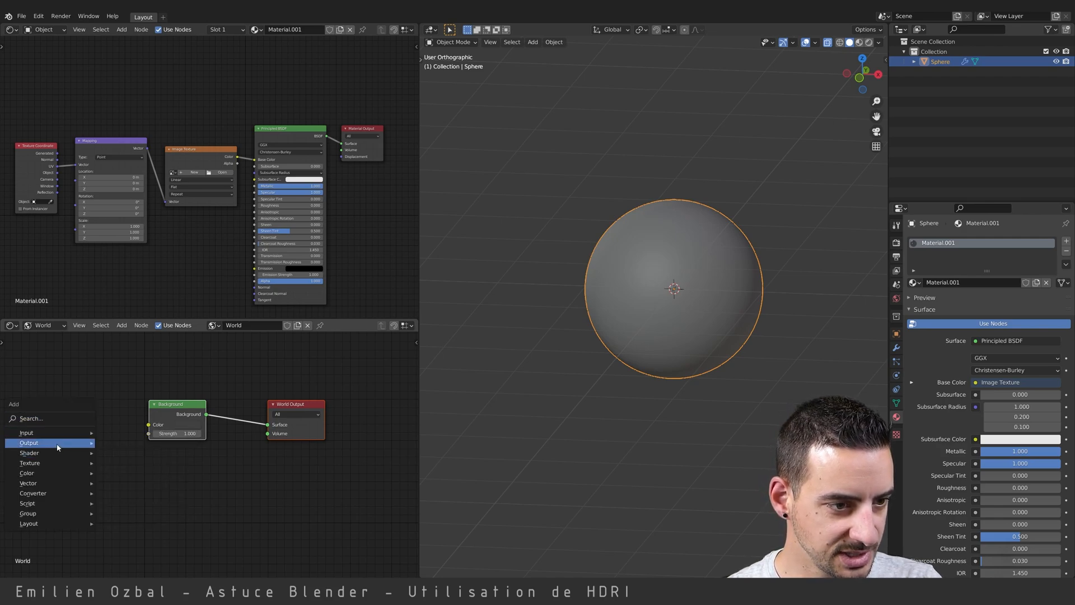
pyautogui.click(134, 348)
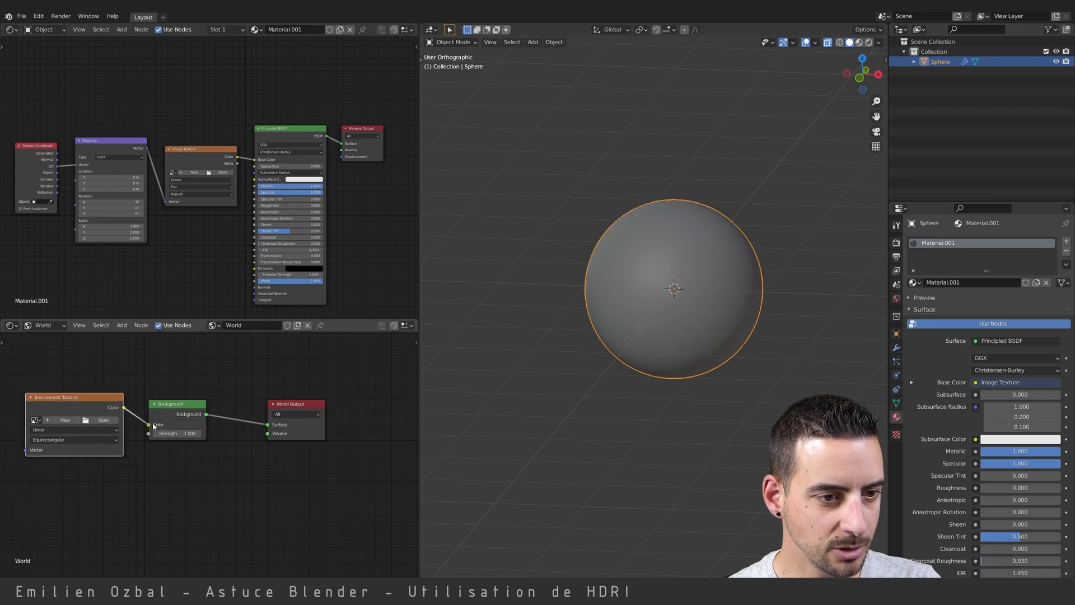
pyautogui.click(99, 421)
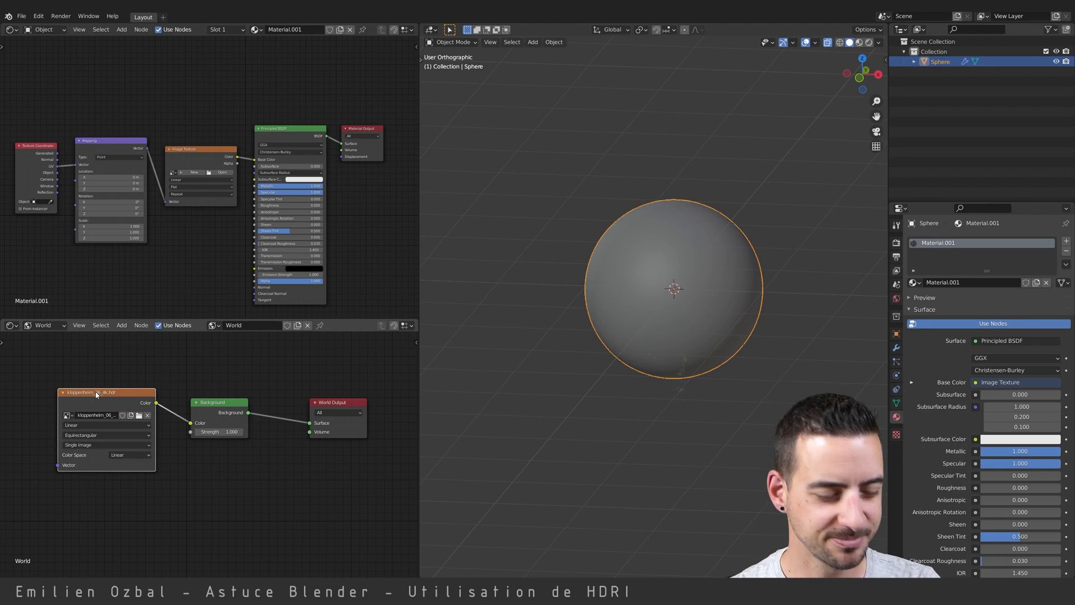
# Show the 3D viewport in rendered shading and set the render engine to Cycles
pyautogui.click(870, 43)
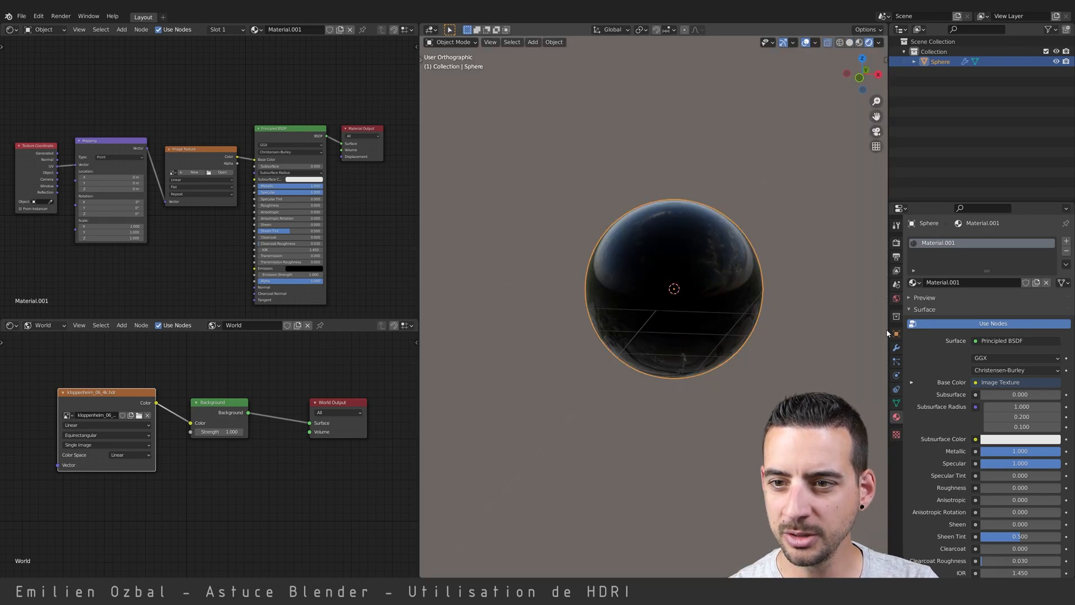
pyautogui.click(897, 244)
pyautogui.click(999, 241)
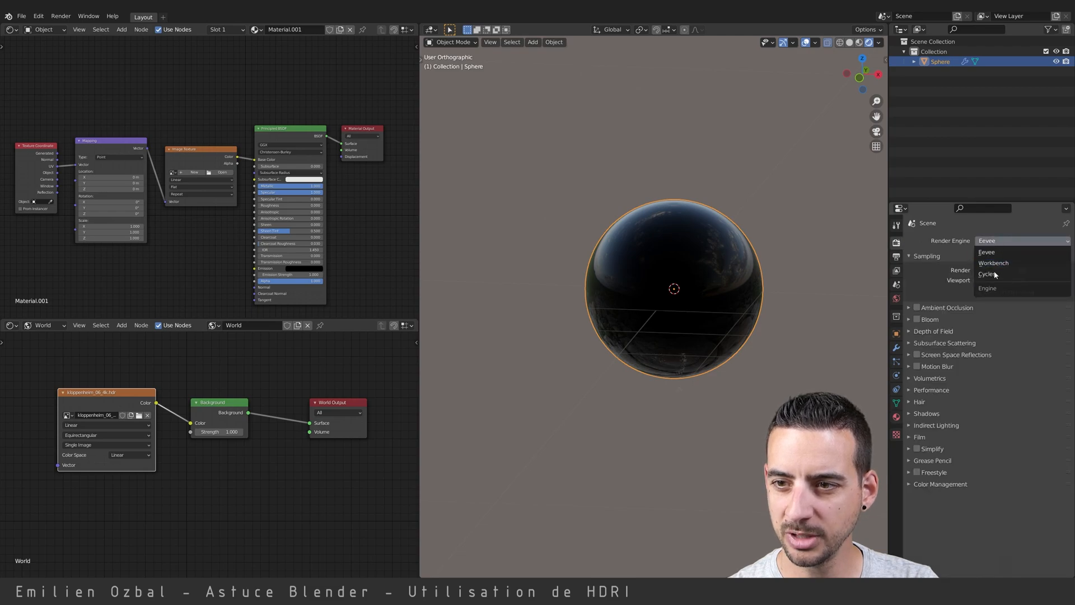
pyautogui.click(1000, 266)
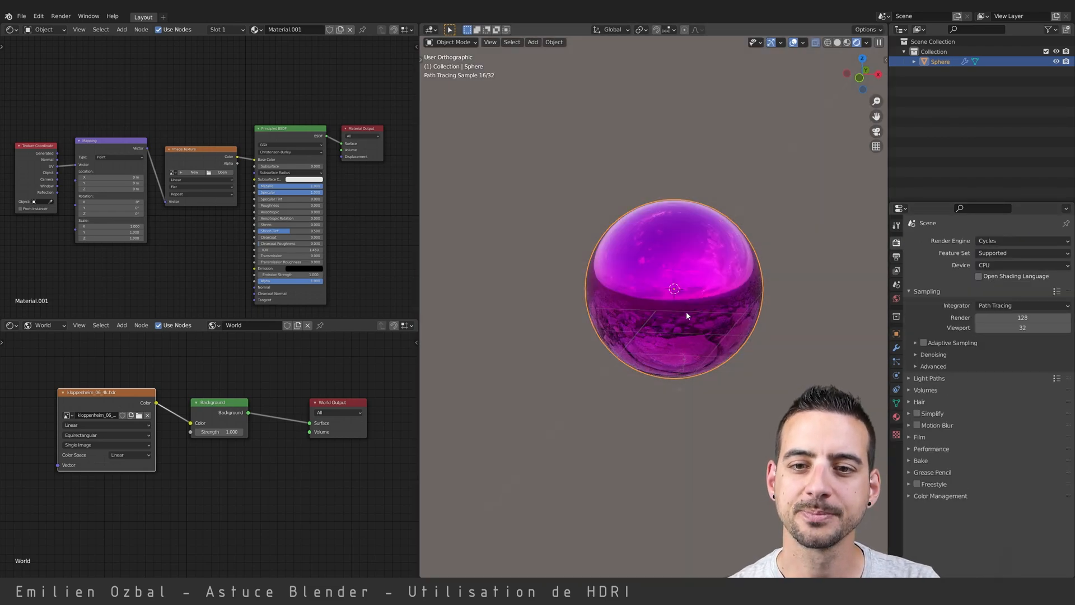
pyautogui.scroll(1, 686, 311)
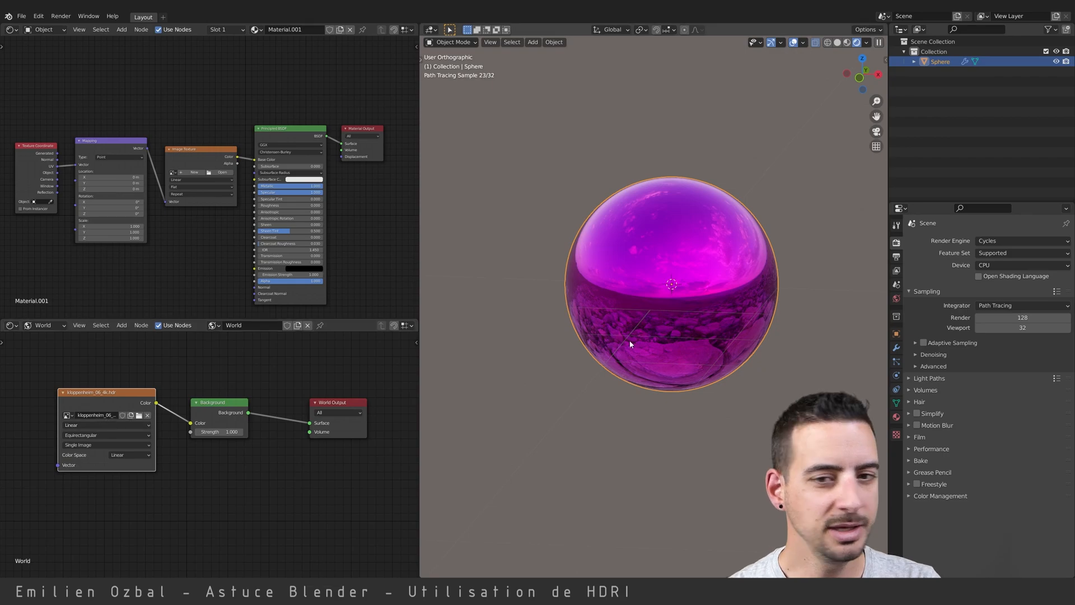
# Delete the Texture Coordinate, Mapping and Image Texture nodes from the sphere's material and check its reflections
pyautogui.moveTo(197, 116); pyautogui.dragTo(51, 211)
pyautogui.press('x')
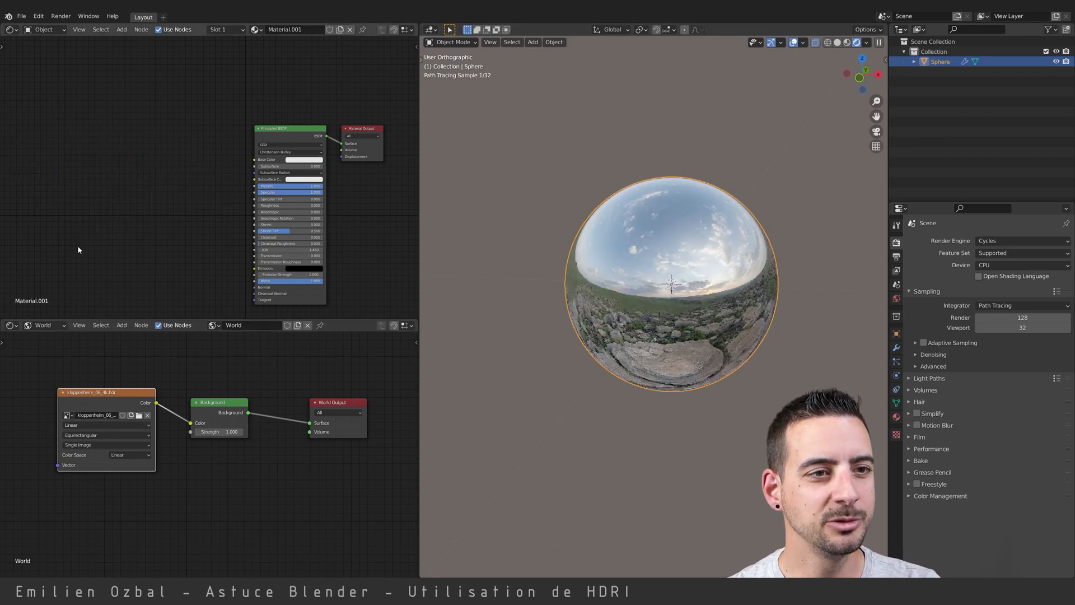
pyautogui.scroll(2, 668, 276)
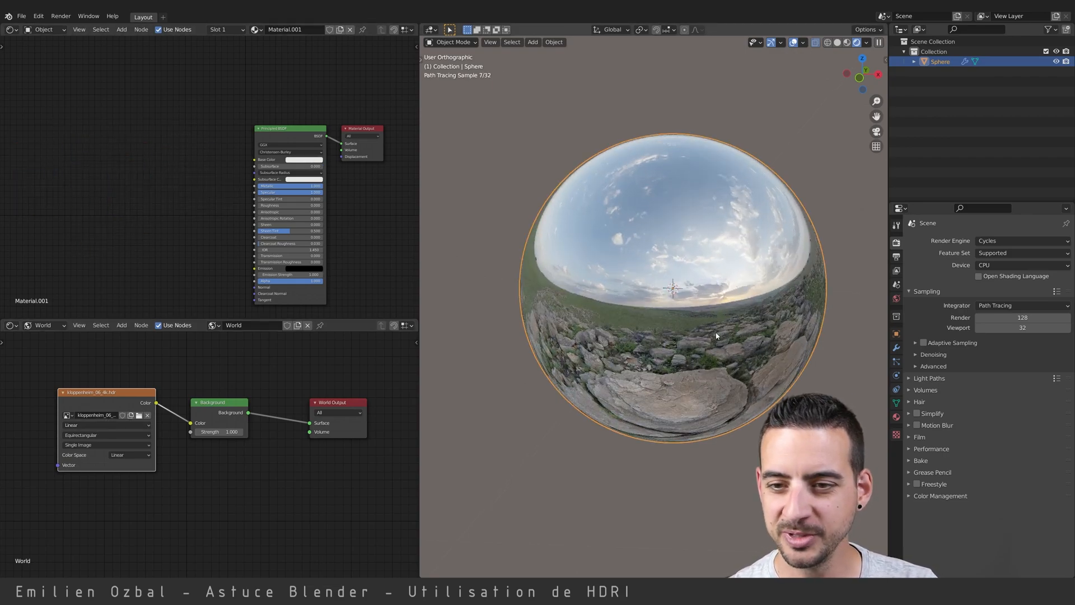
pyautogui.scroll(1, 716, 336)
pyautogui.moveTo(626, 313); pyautogui.dragTo(672, 312, button='middle')
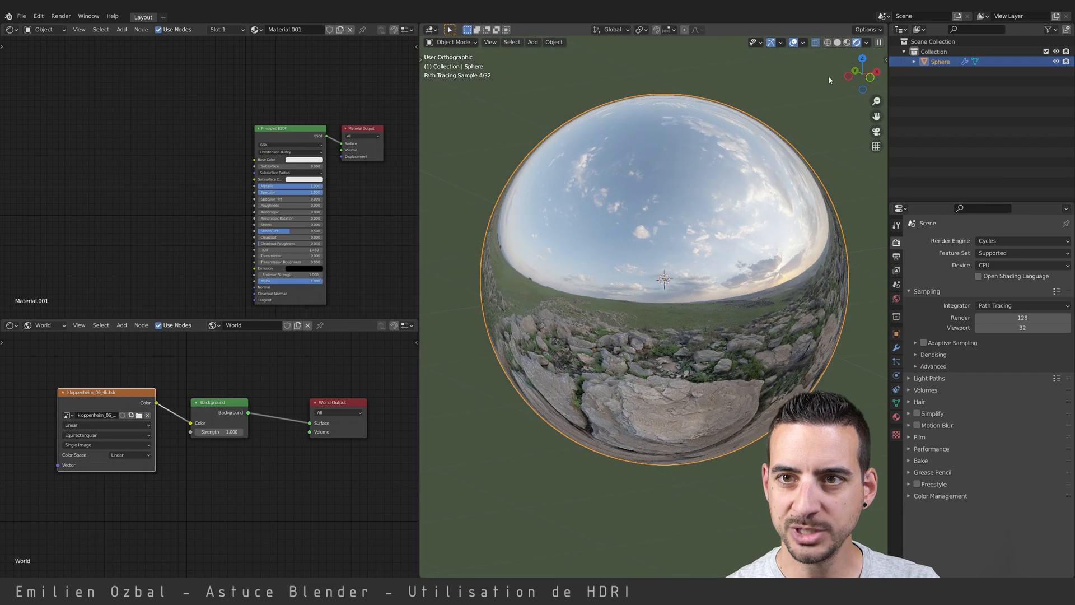
pyautogui.scroll(-2, 666, 320)
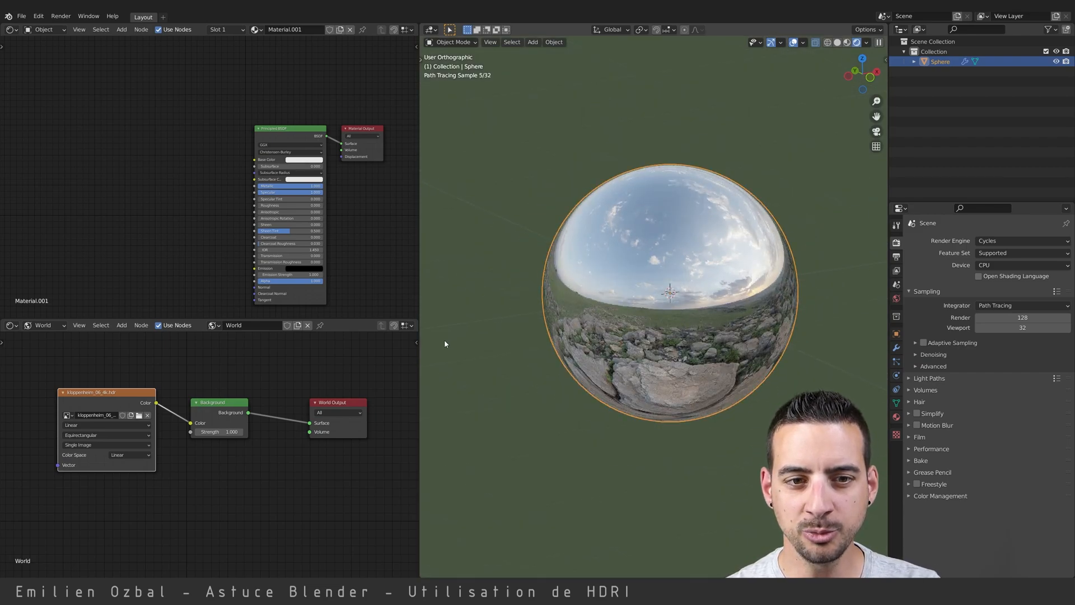
# Widen the 3D viewport over the shader editors and switch it from orthographic to perspective view
pyautogui.moveTo(404, 303); pyautogui.dragTo(204, 316)
pyautogui.keyDown('shift'); pyautogui.rightClick(708, 130); pyautogui.keyUp('shift')
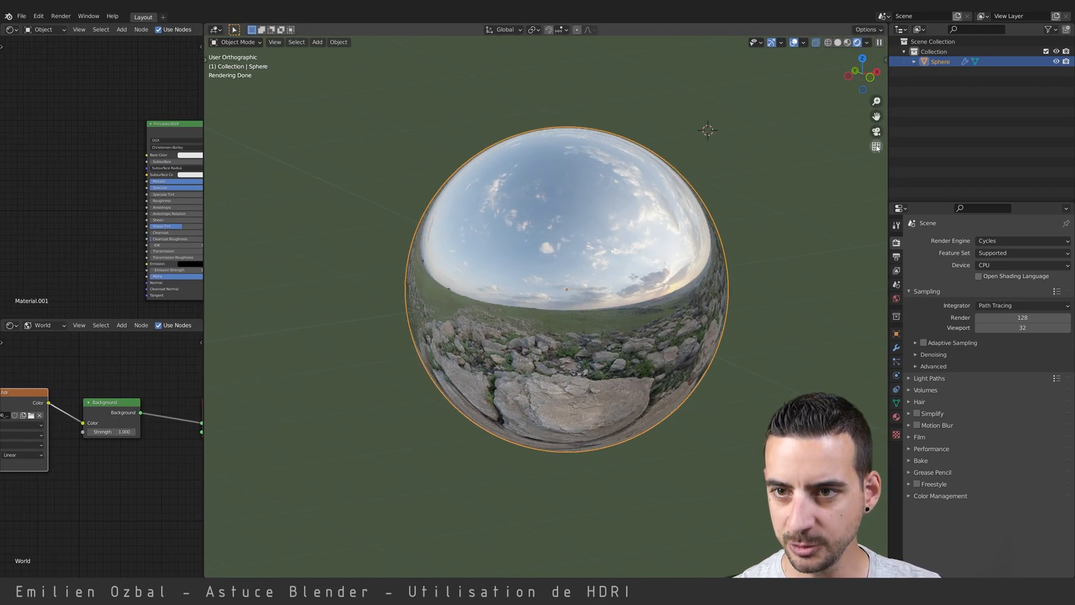
pyautogui.click(876, 147)
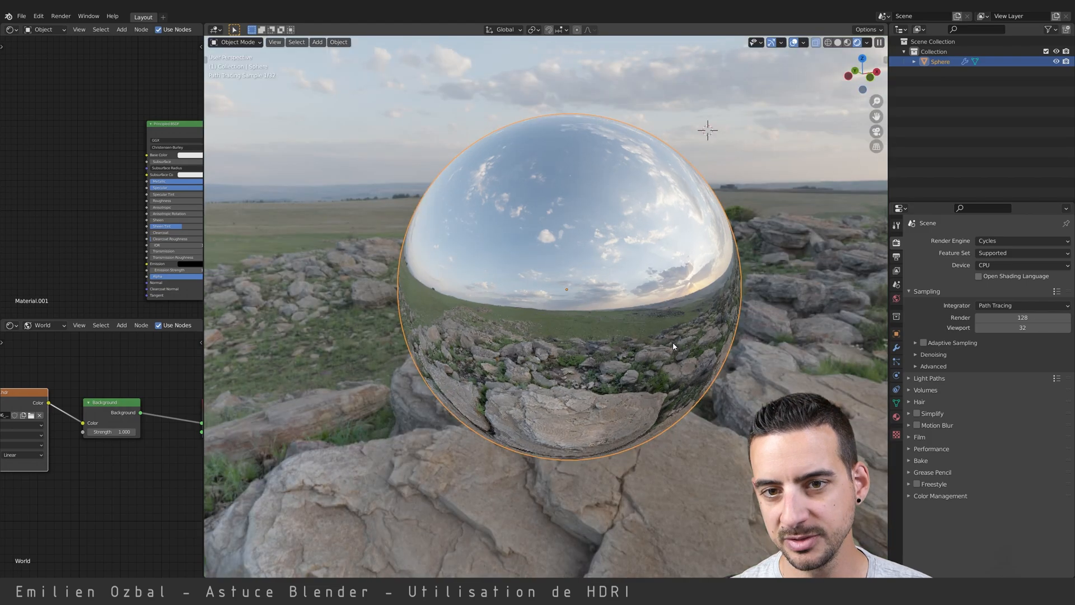
# Examine the HDRI background and its reflections on the sphere from several angles and distances
pyautogui.scroll(2, 554, 263)
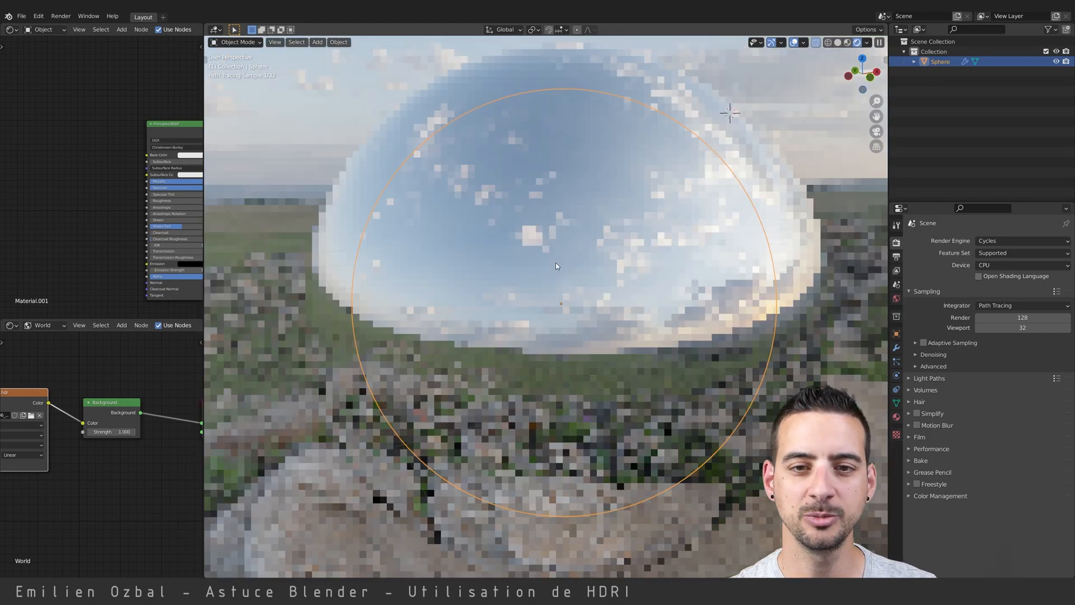
pyautogui.scroll(-4, 557, 262)
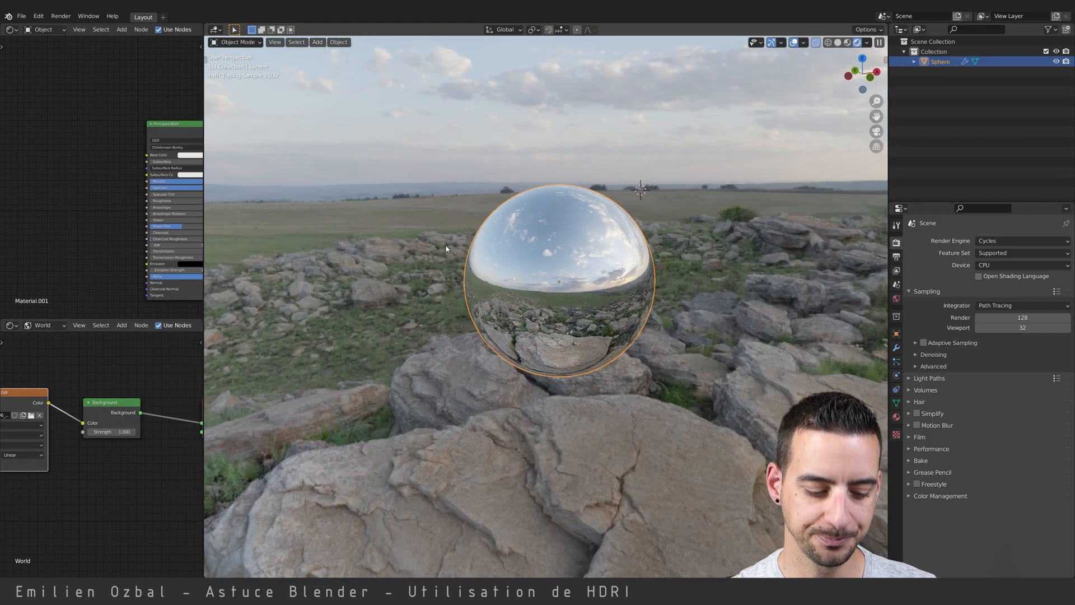
pyautogui.moveTo(441, 243); pyautogui.dragTo(576, 221, button='middle')
pyautogui.moveTo(467, 266); pyautogui.dragTo(522, 254, button='middle')
pyautogui.scroll(4, 519, 250)
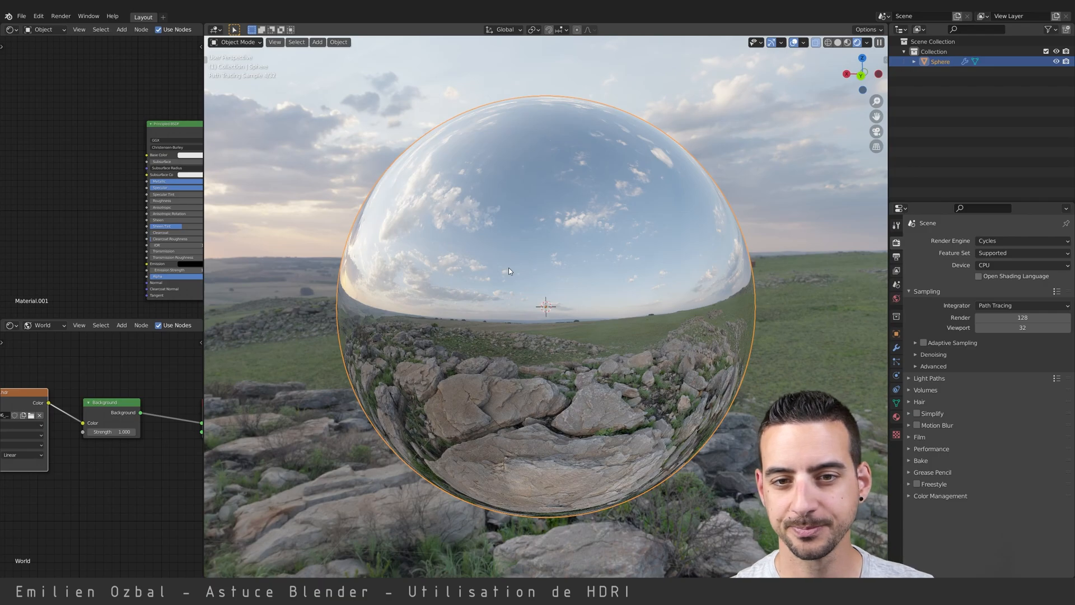
pyautogui.scroll(2, 519, 222)
pyautogui.scroll(-5, 484, 285)
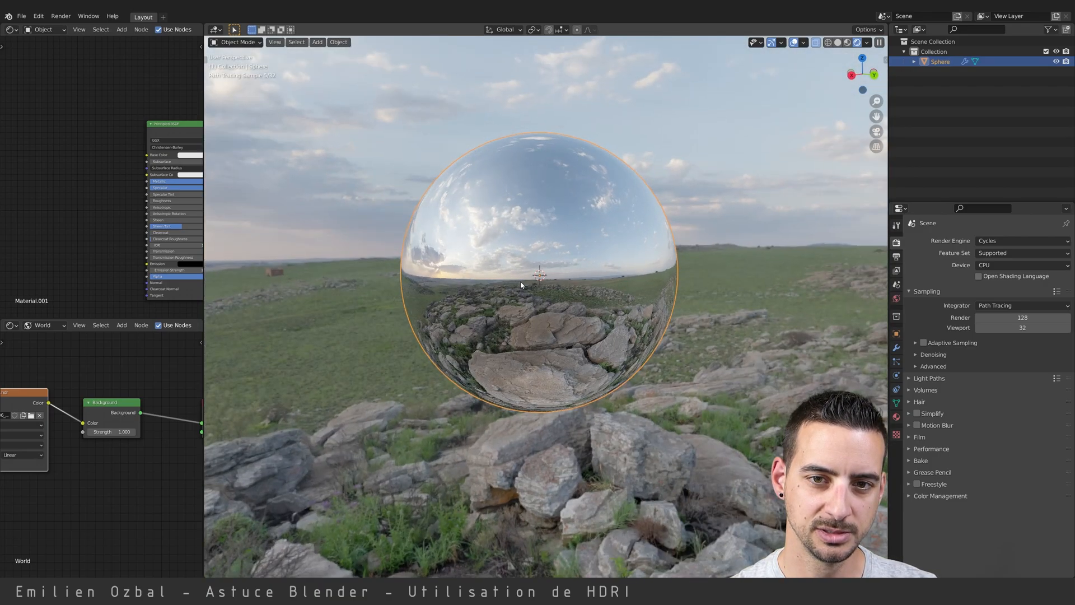
pyautogui.moveTo(485, 284); pyautogui.dragTo(406, 309, button='middle')
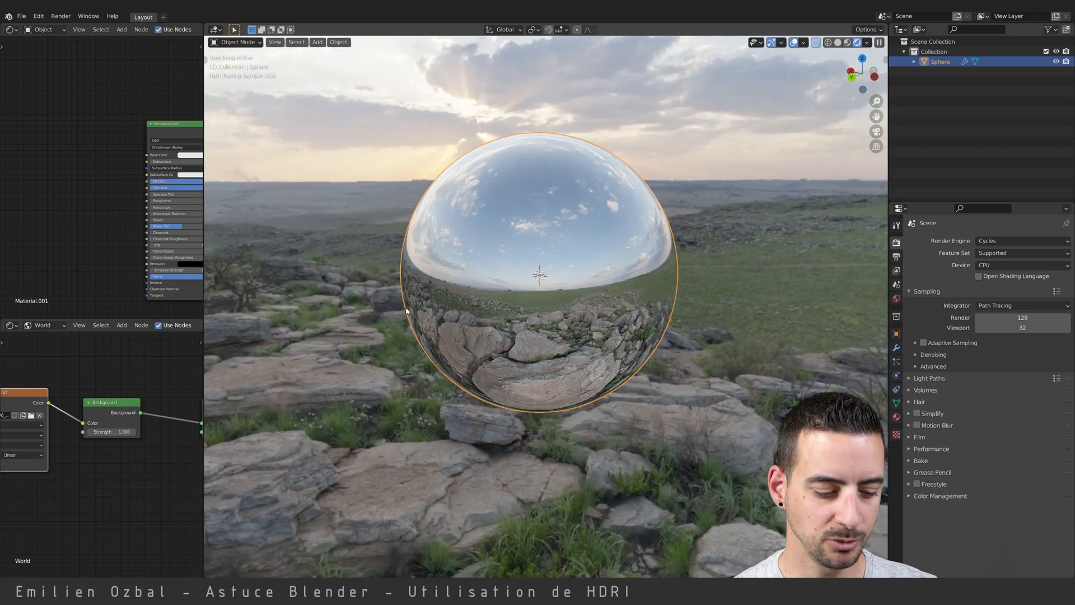
# Add a camera to the scene
pyautogui.hotkey('shift', 'a')
pyautogui.moveTo(365, 216)
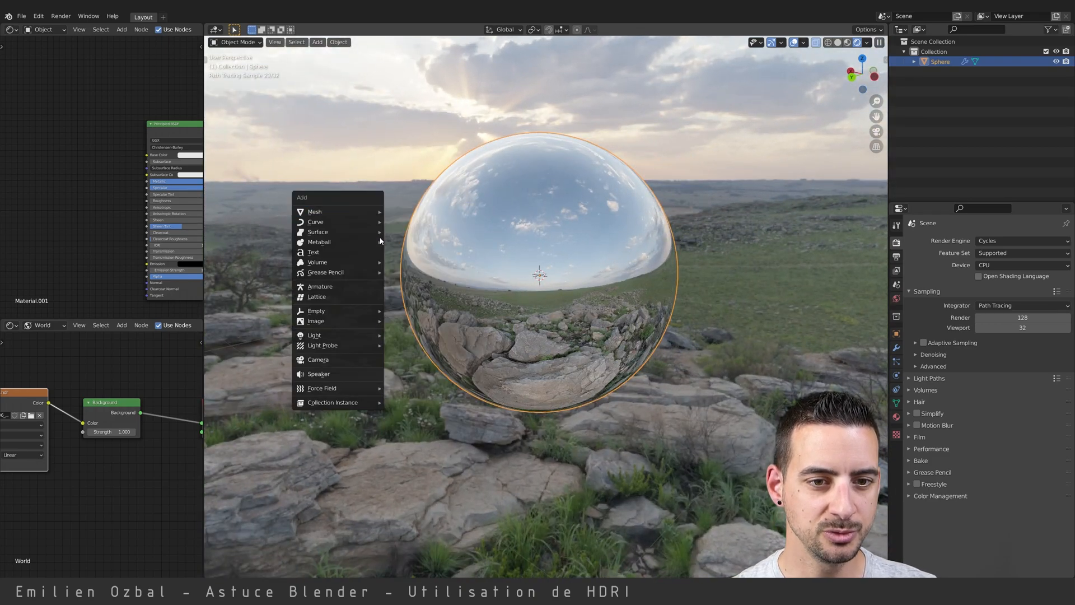
pyautogui.press('Escape')
pyautogui.hotkey('shift', 'a')
pyautogui.moveTo(322, 220)
pyautogui.moveTo(380, 426)
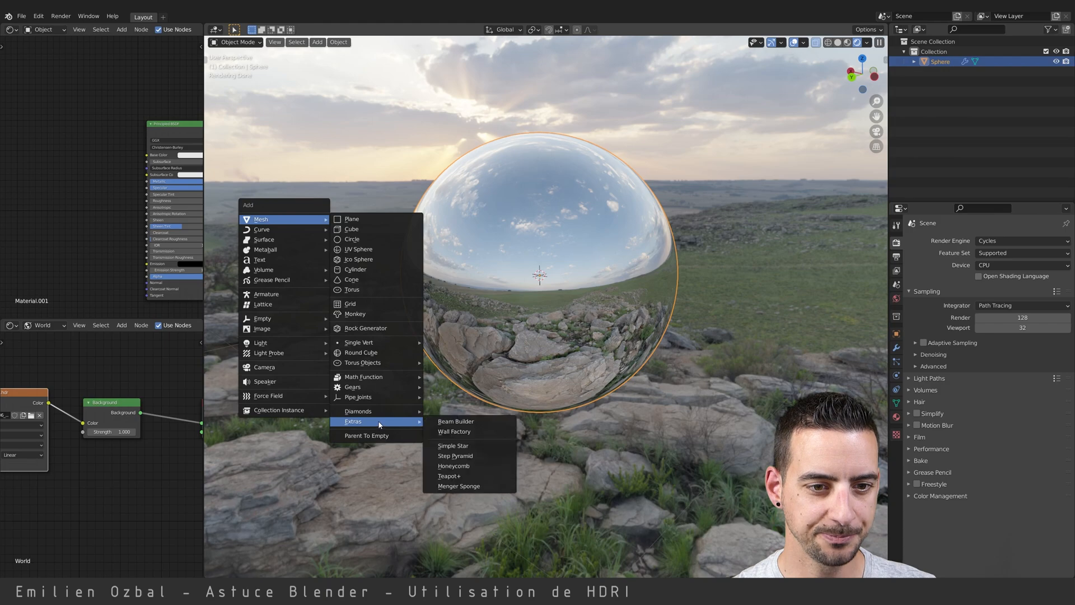
pyautogui.click(255, 368)
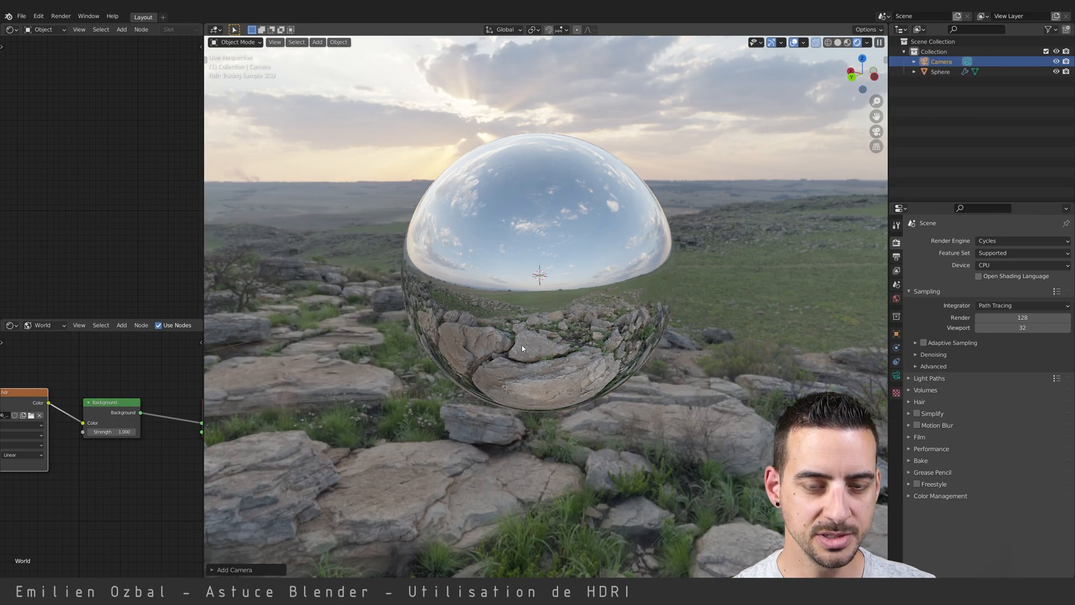
# Show the viewport in solid shading and move the camera out of the sphere into the empty space beside it
pyautogui.press('z')
pyautogui.moveTo(471, 304); pyautogui.dragTo(510, 291, button='middle')
pyautogui.scroll(2, 511, 290)
pyautogui.press('g')
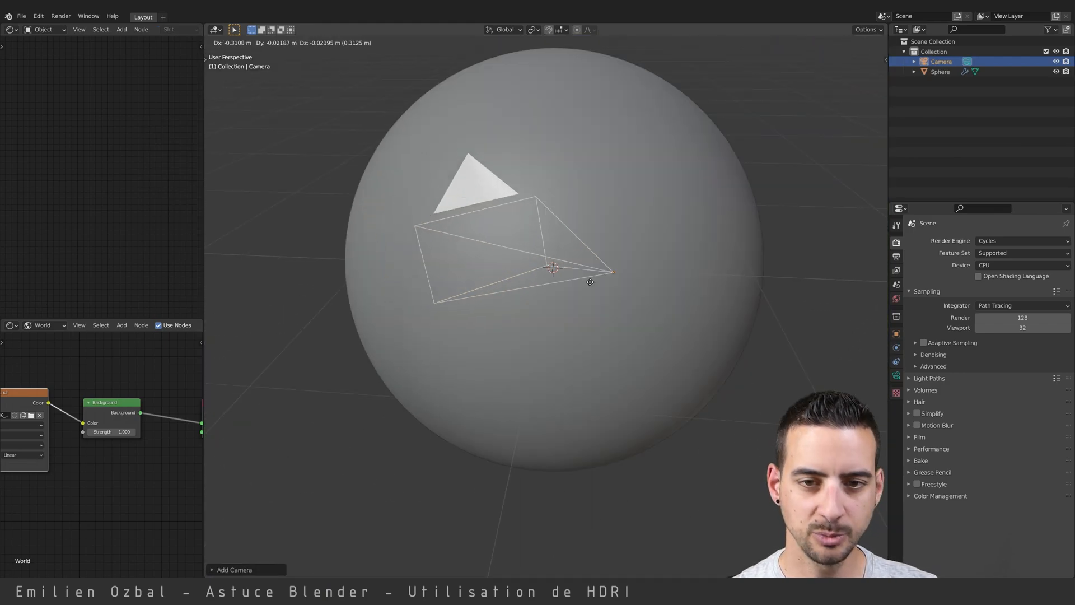
pyautogui.click(468, 365)
pyautogui.scroll(-6, 470, 362)
pyautogui.keyDown('shift'); pyautogui.moveTo(588, 301); pyautogui.dragTo(398, 304, button='middle'); pyautogui.keyUp('shift')
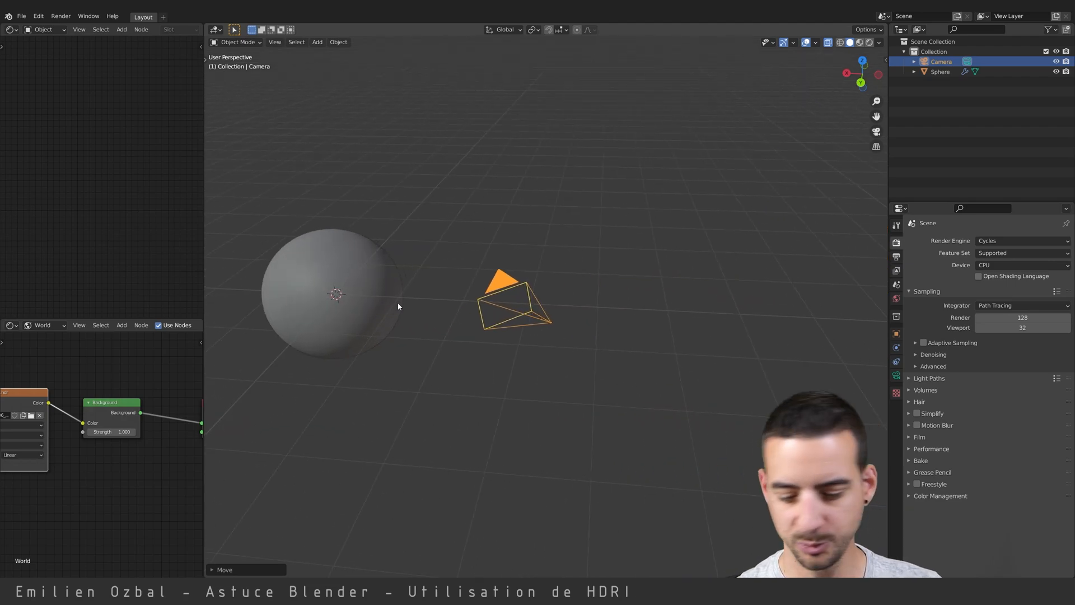
# Look through the camera and fly it back and around until the whole sphere sits inside the frame
pyautogui.press('KP_0')
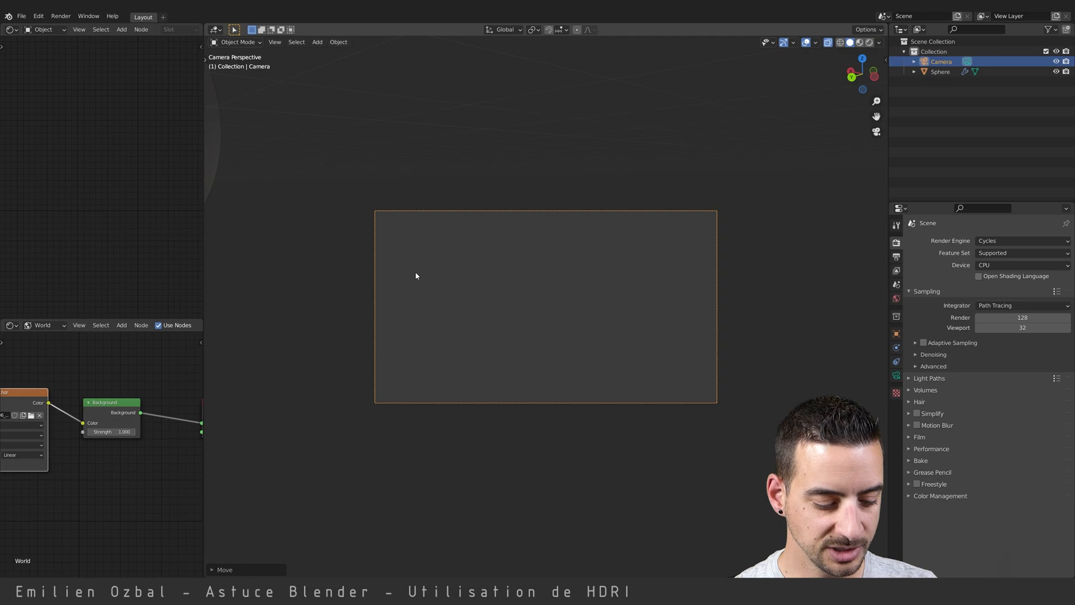
pyautogui.hotkey('shift', '`')
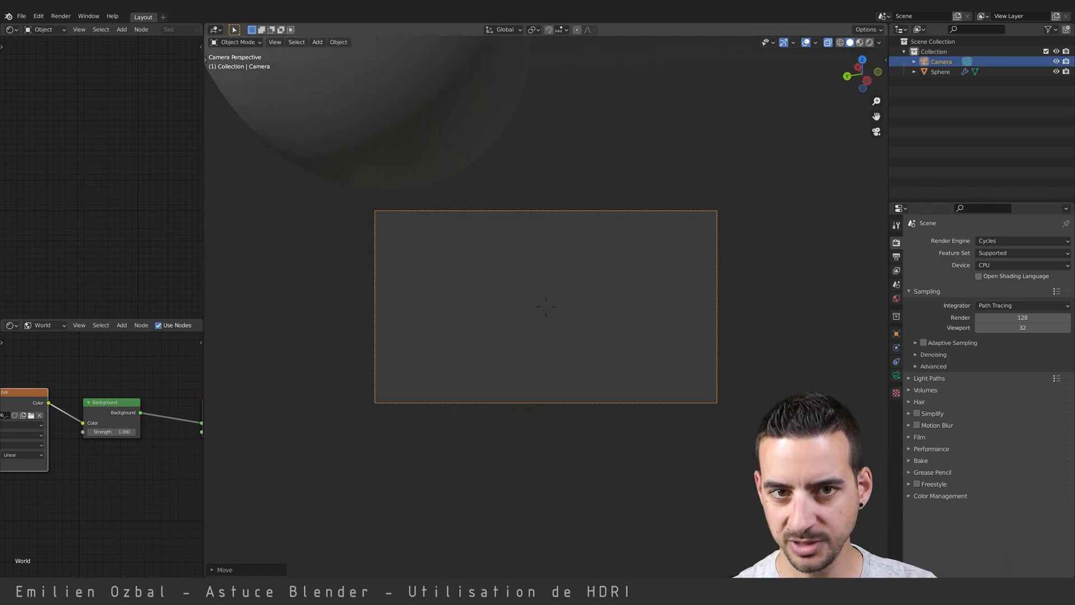
pyautogui.press('s')
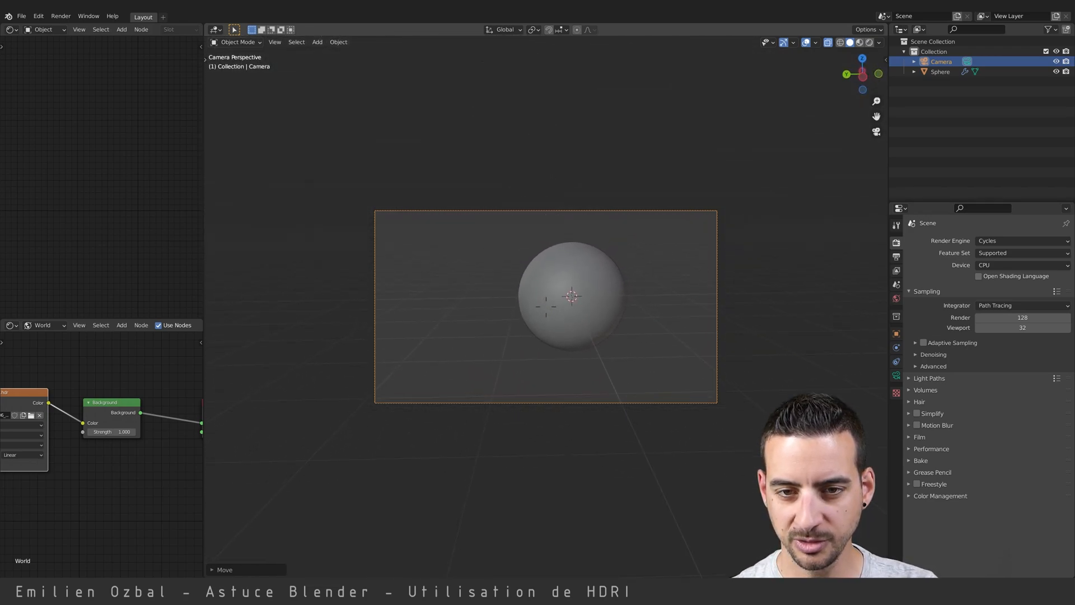
pyautogui.press('w')
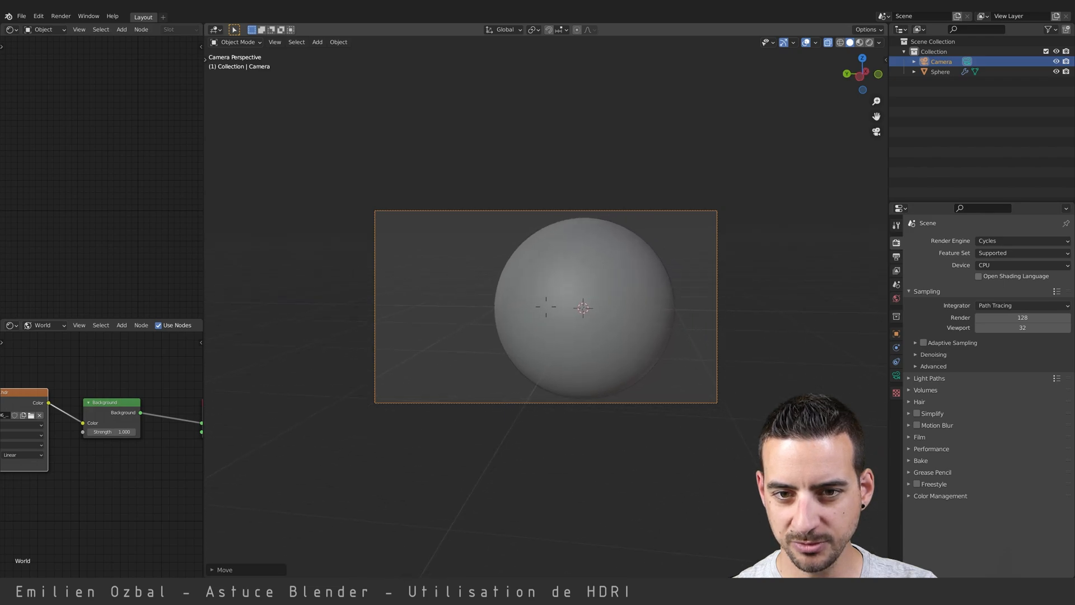
pyautogui.press('s')
pyautogui.press('w')
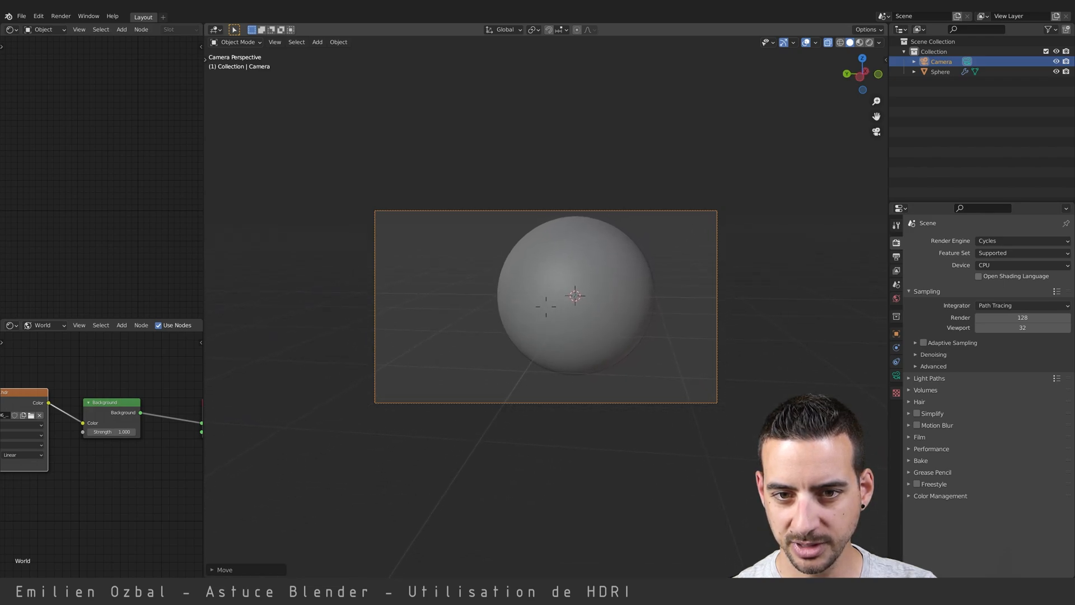
pyautogui.press('w')
pyautogui.press('s')
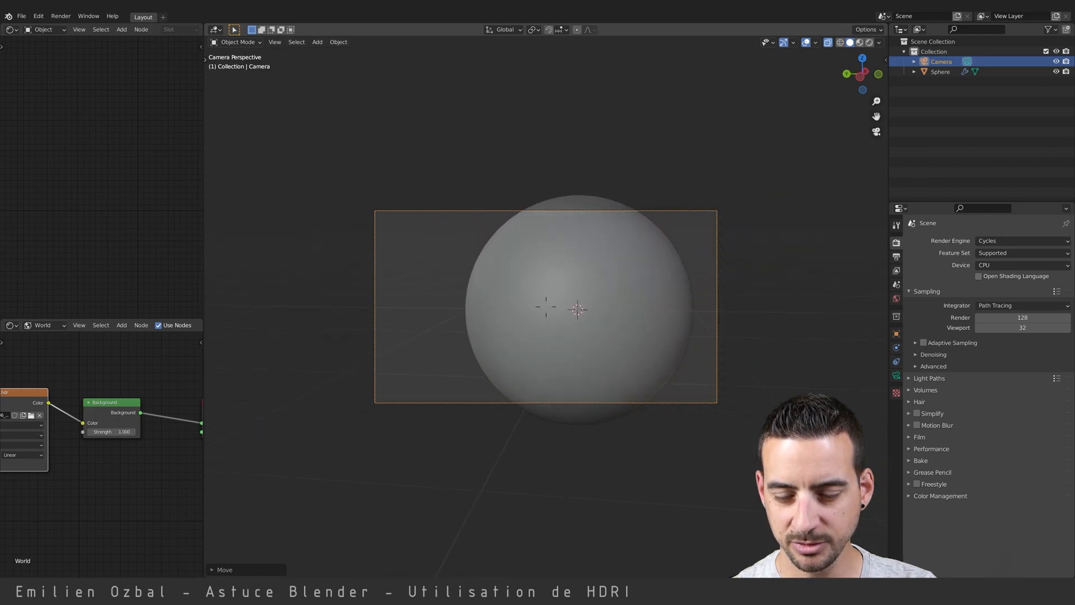
pyautogui.press('w')
pyautogui.press('s')
pyautogui.click(566, 292)
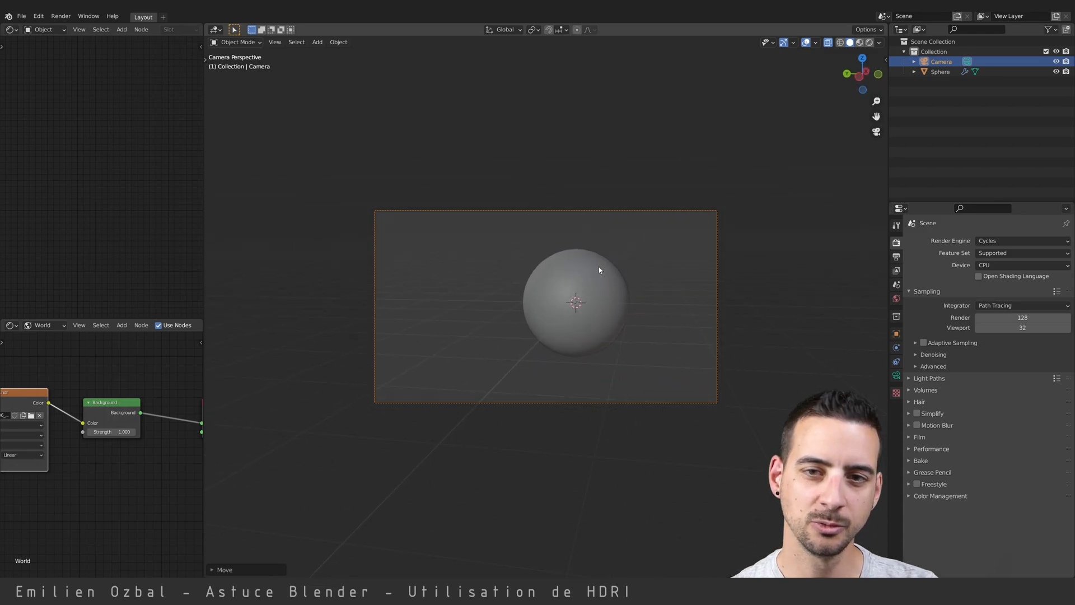
# Show the camera view in rendered shading and fly the camera to reframe the sphere slightly off-centre against the HDRI landscape
pyautogui.click(869, 43)
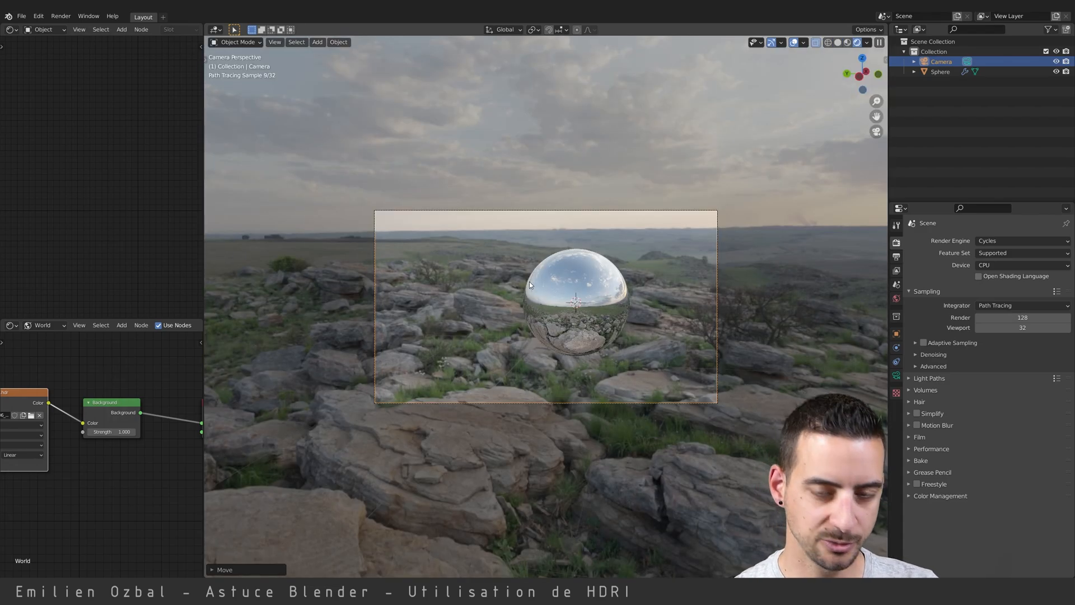
pyautogui.press('a')
pyautogui.press('w')
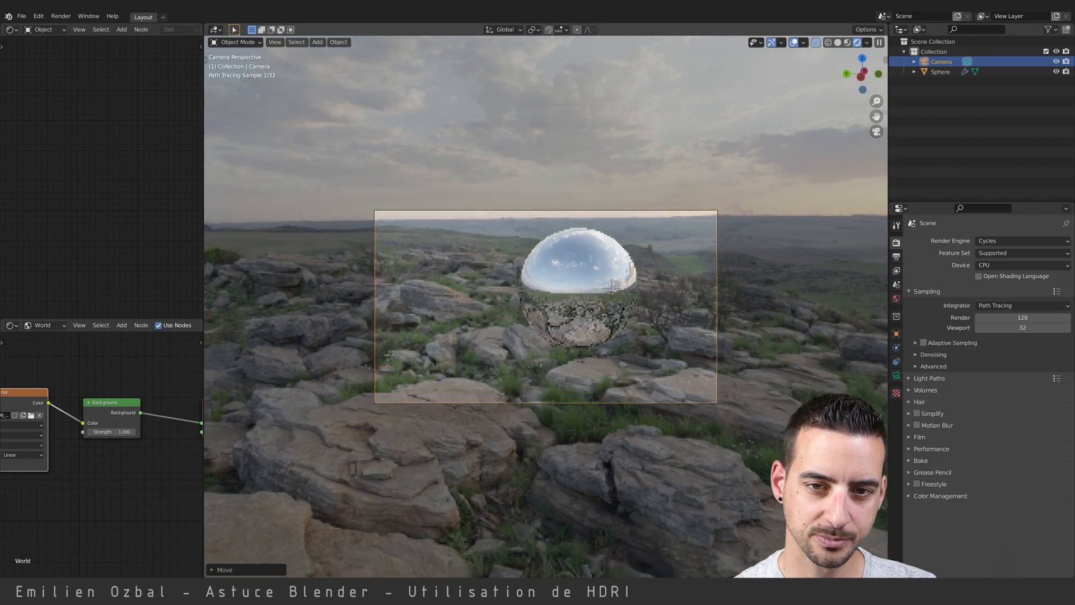
pyautogui.press('s')
pyautogui.press('w')
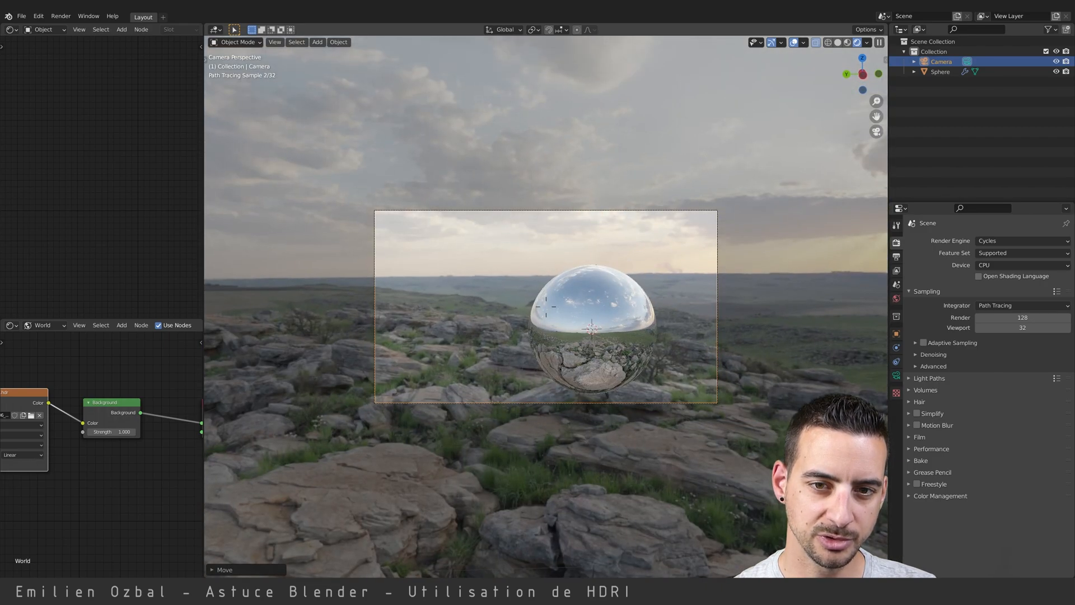
pyautogui.press('s')
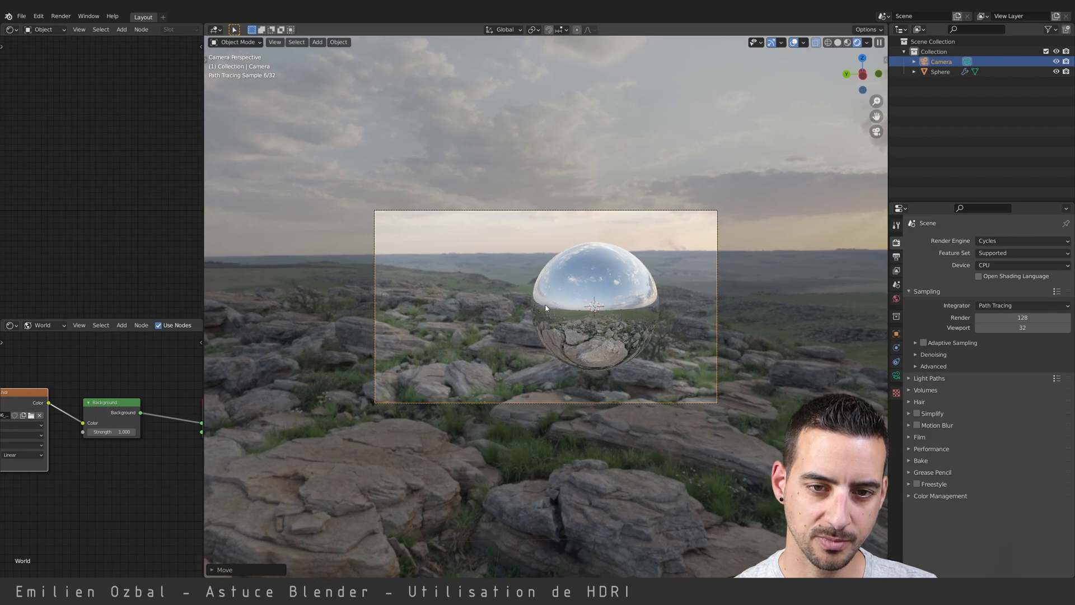
# Render the camera view with the HDRI background and enlarge the resulting image for inspection
pyautogui.press('F12')
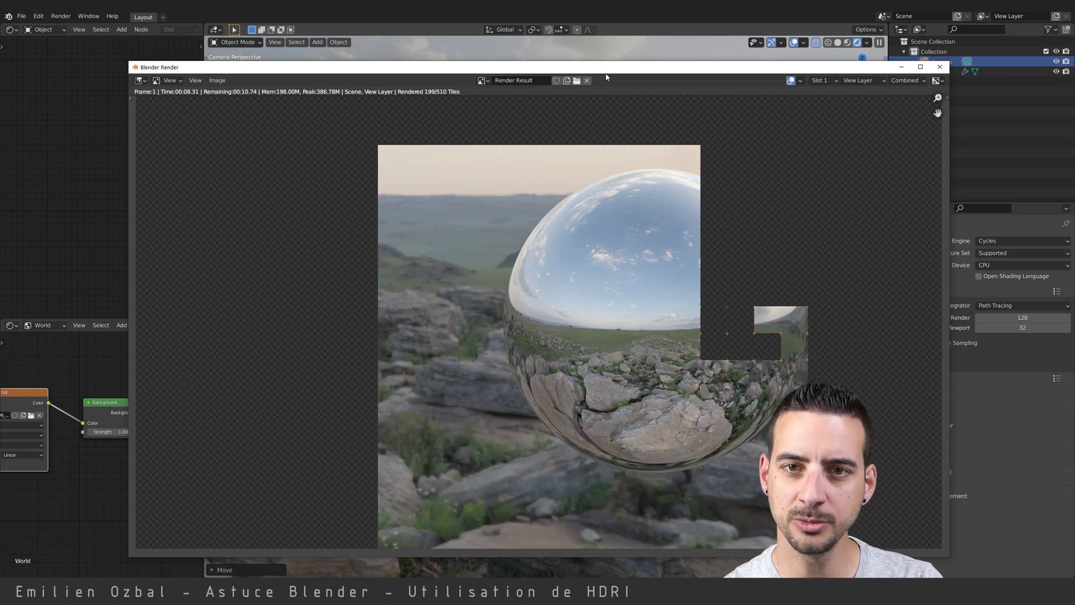
pyautogui.moveTo(612, 71); pyautogui.dragTo(538, 63)
pyautogui.scroll(2, 523, 158)
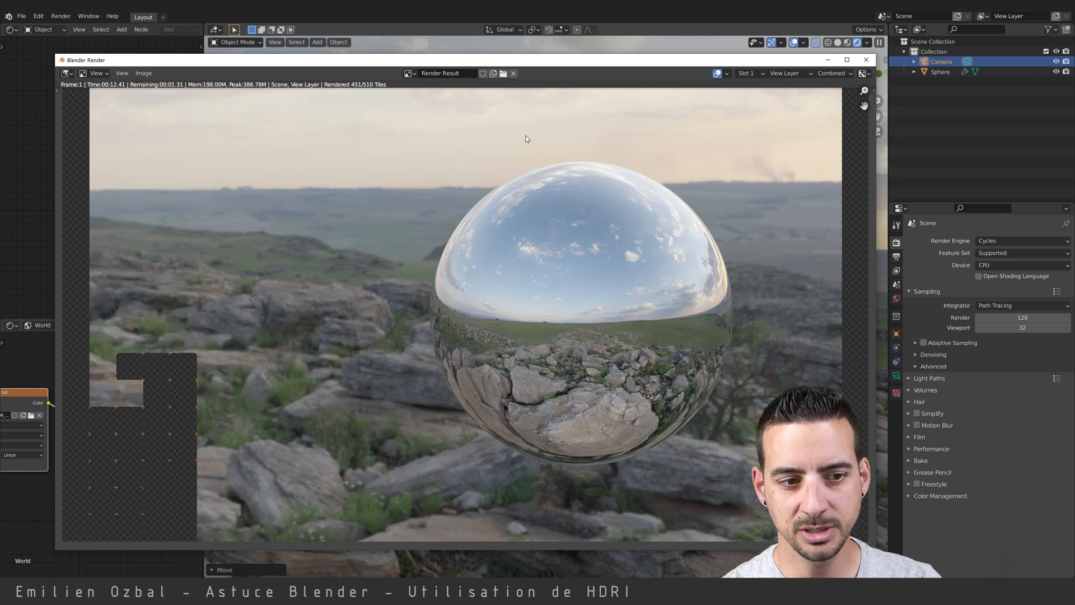
pyautogui.moveTo(497, 59); pyautogui.dragTo(486, 52)
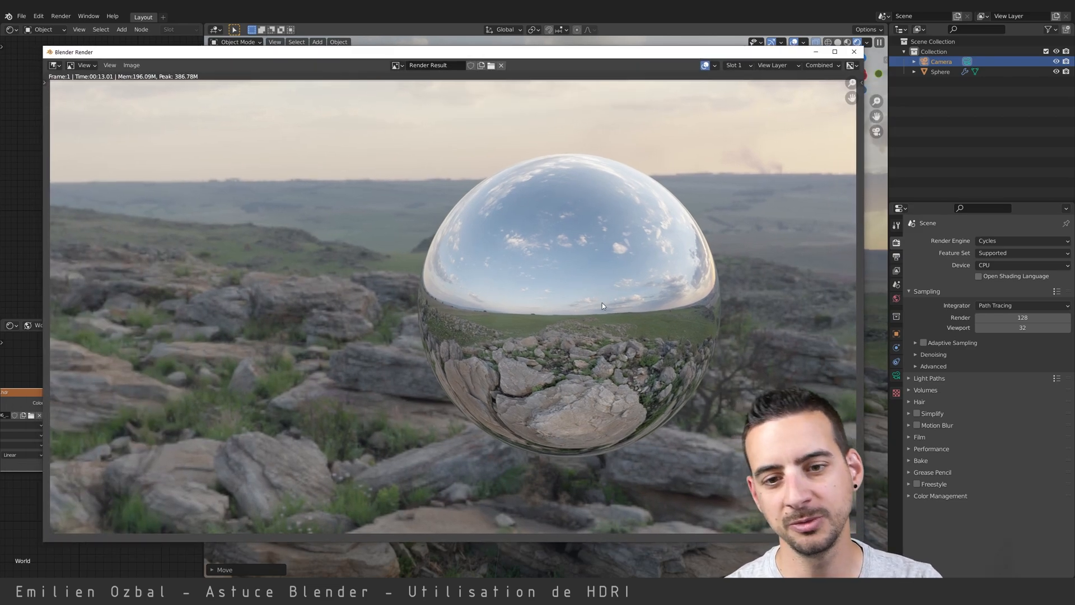
# Enable the Transparent film option in the render settings and close the render window
pyautogui.click(896, 257)
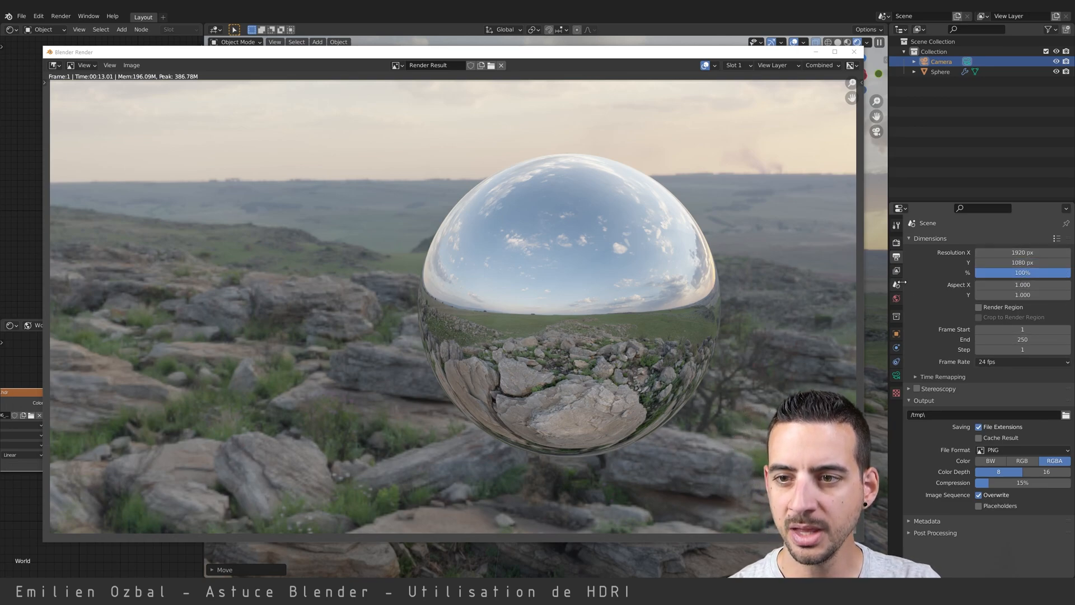
pyautogui.click(896, 243)
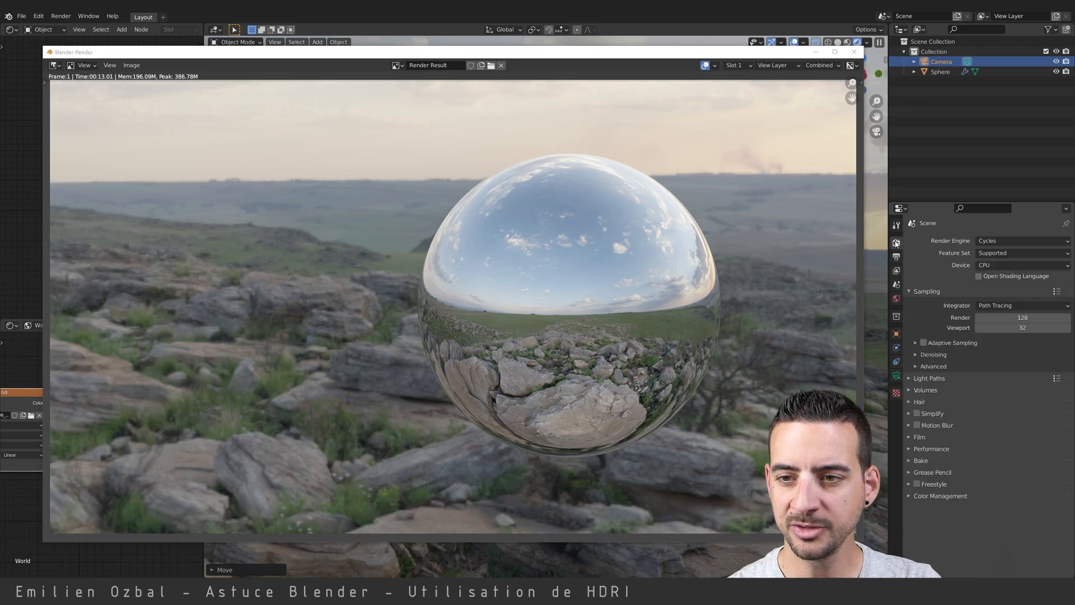
pyautogui.click(909, 438)
pyautogui.click(924, 506)
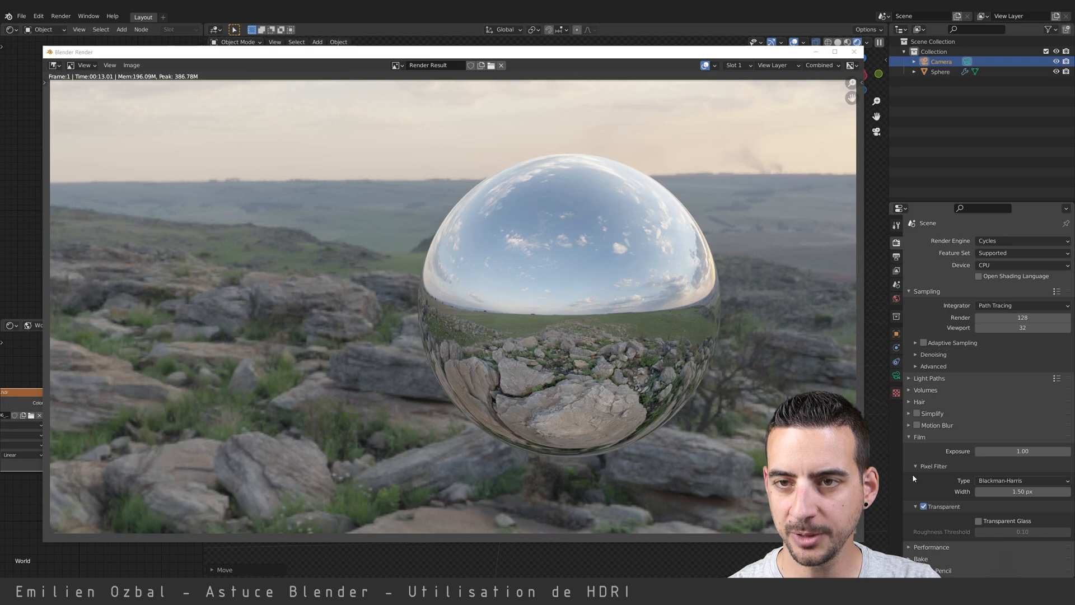
pyautogui.click(854, 51)
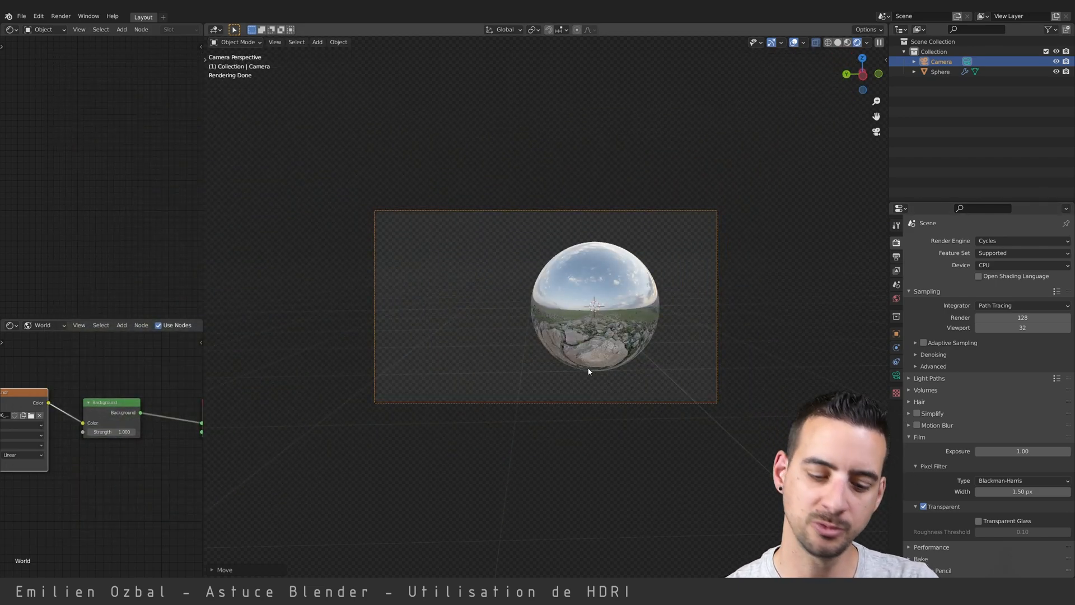
# Render the sphere with a transparent background, inspect the image and close the render window
pyautogui.press('F12')
pyautogui.moveTo(742, 95); pyautogui.dragTo(688, 76)
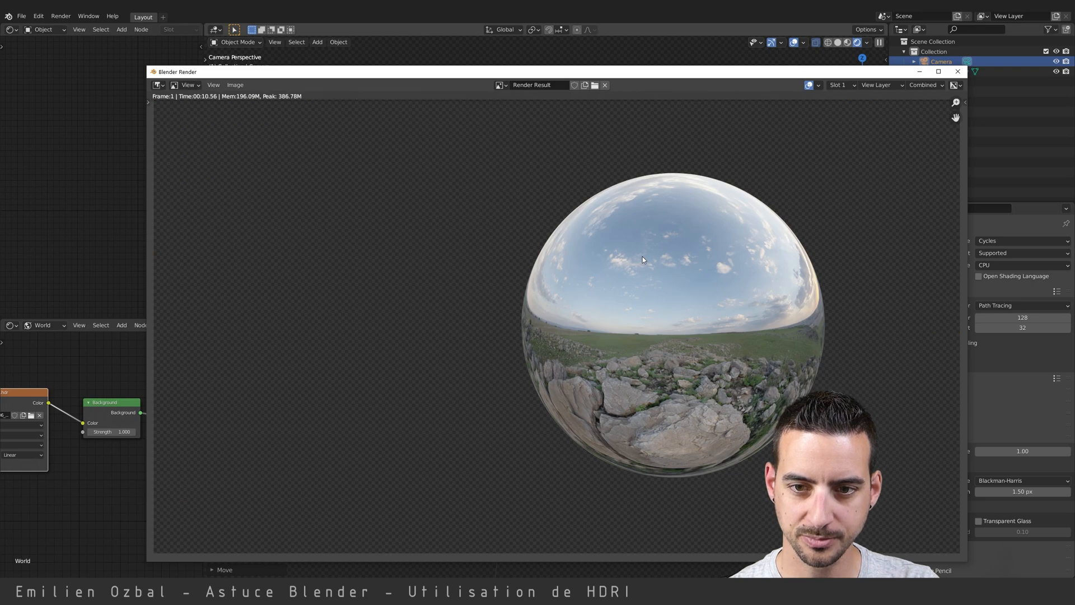
pyautogui.click(957, 71)
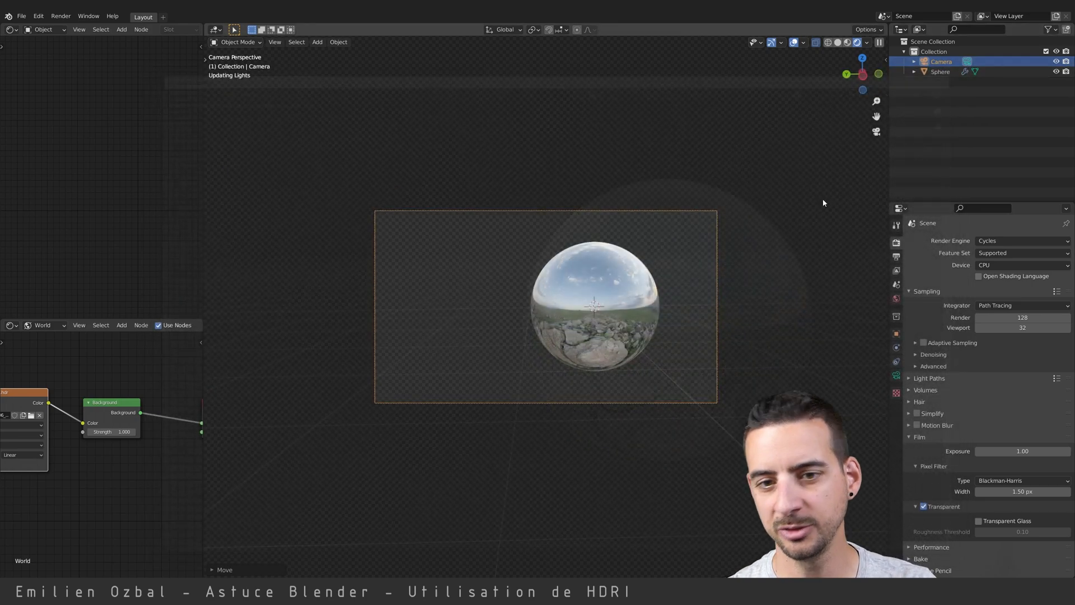
# Leave the camera view, clear the selection and add a mesh plane
pyautogui.moveTo(526, 276); pyautogui.dragTo(527, 283, button='middle')
pyautogui.click(527, 283)
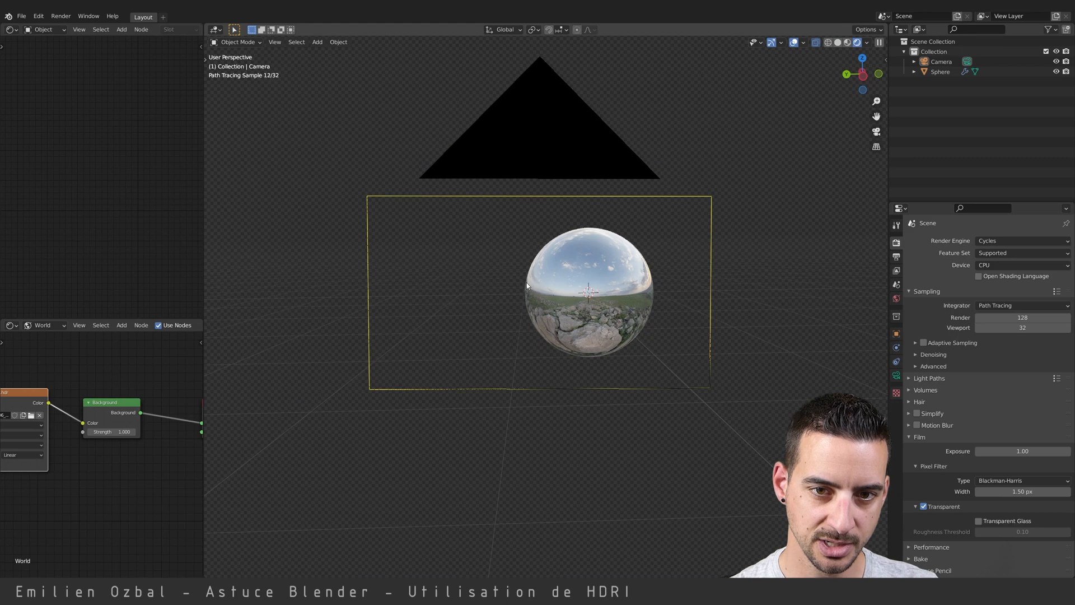
pyautogui.hotkey('shift', 'a')
pyautogui.moveTo(485, 133)
pyautogui.click(566, 138)
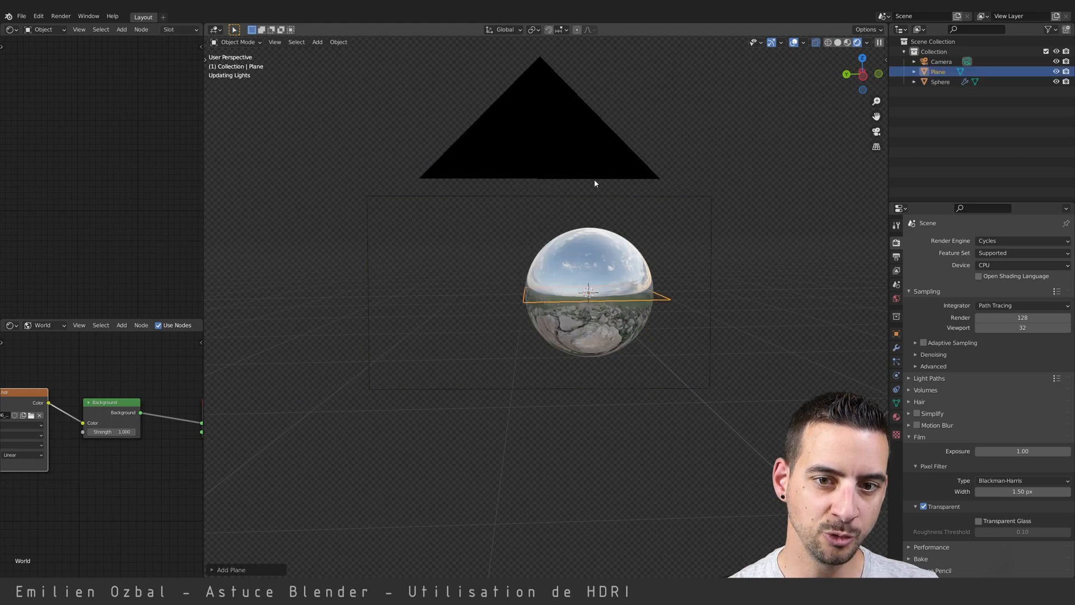
# Move the plane just beneath the sphere, to about -1.08 m in Z, and scale it up to about 9.35
pyautogui.press('g')
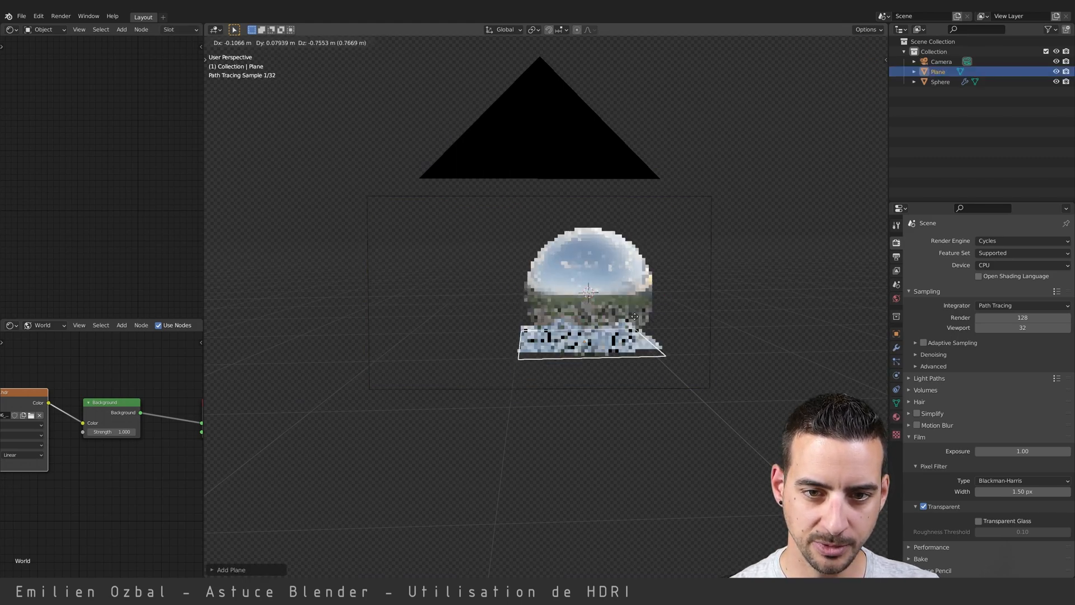
pyautogui.click(635, 336)
pyautogui.press('s')
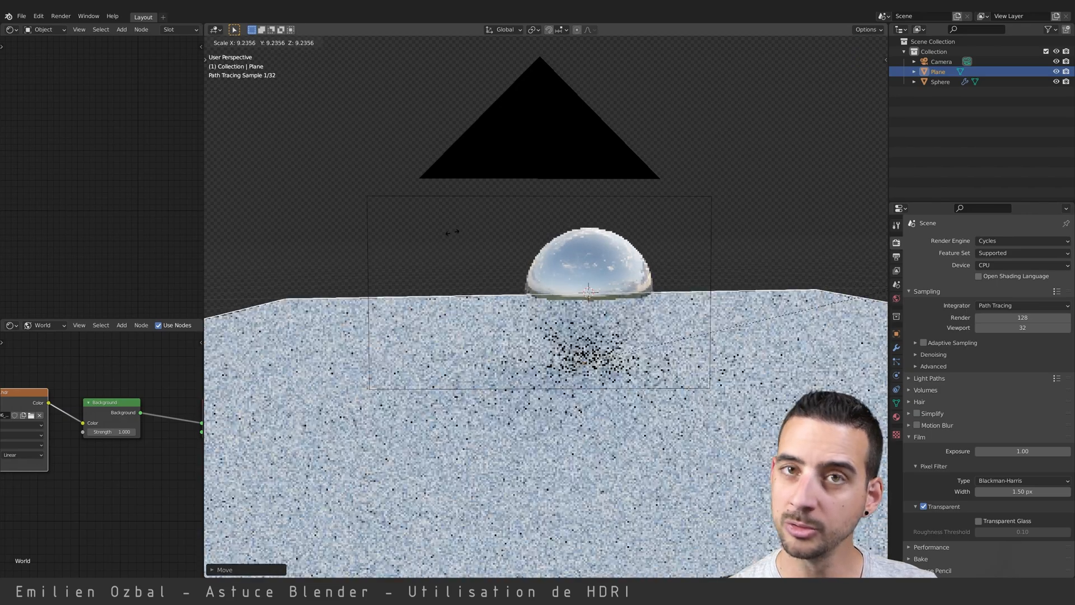
pyautogui.click(451, 232)
# Turn the plane into a shadow catcher in its object visibility settings
pyautogui.click(896, 334)
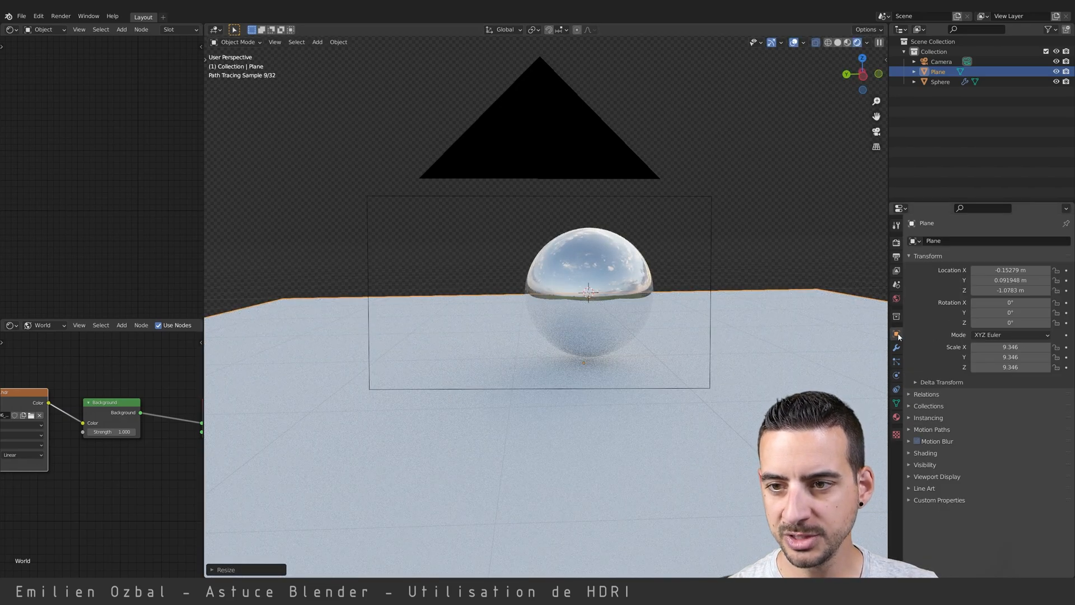
pyautogui.click(910, 465)
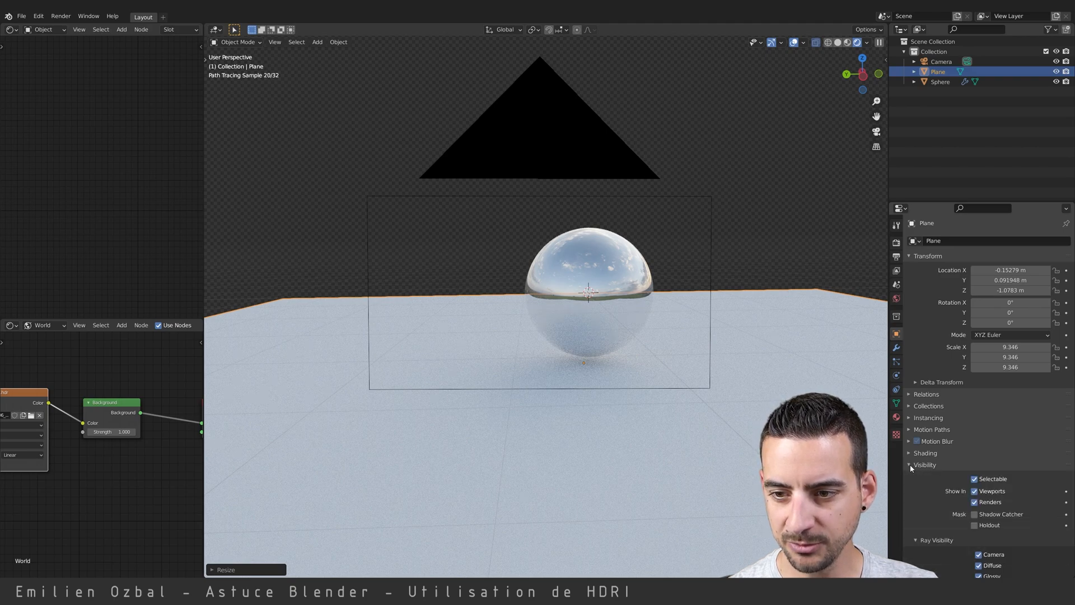
pyautogui.scroll(-3, 952, 465)
pyautogui.click(975, 447)
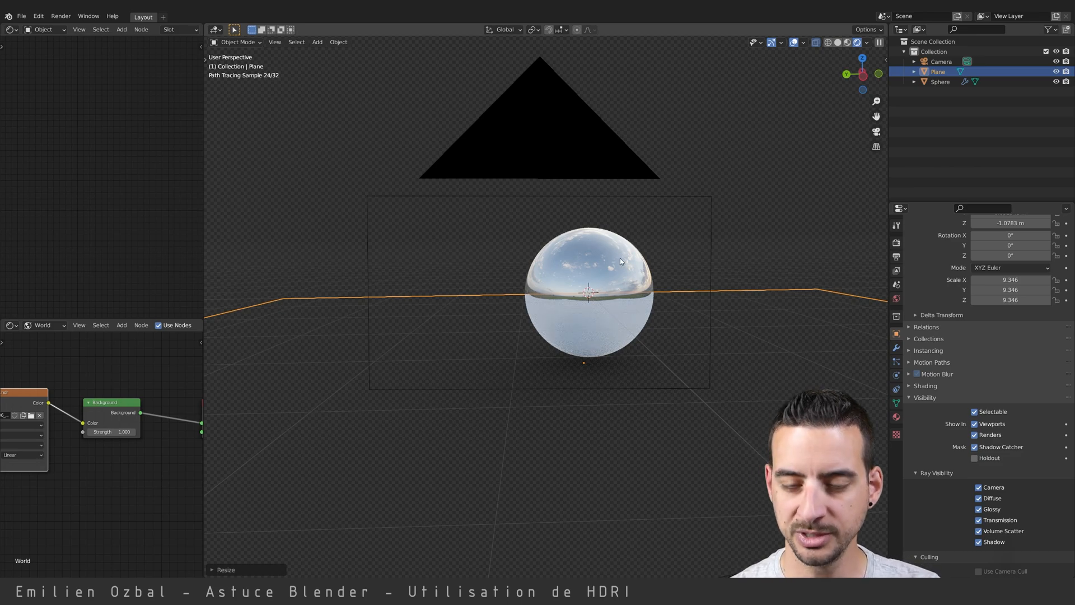
# Return to the camera view and render the sphere with the shadow catcher plane, restarting the render once
pyautogui.press('KP_0')
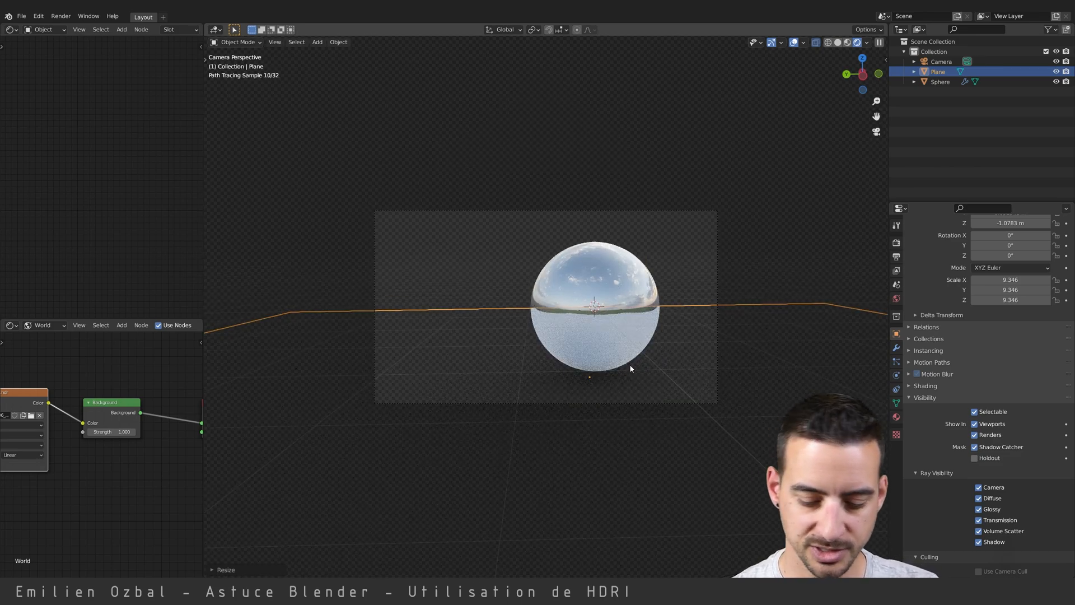
pyautogui.press('F12')
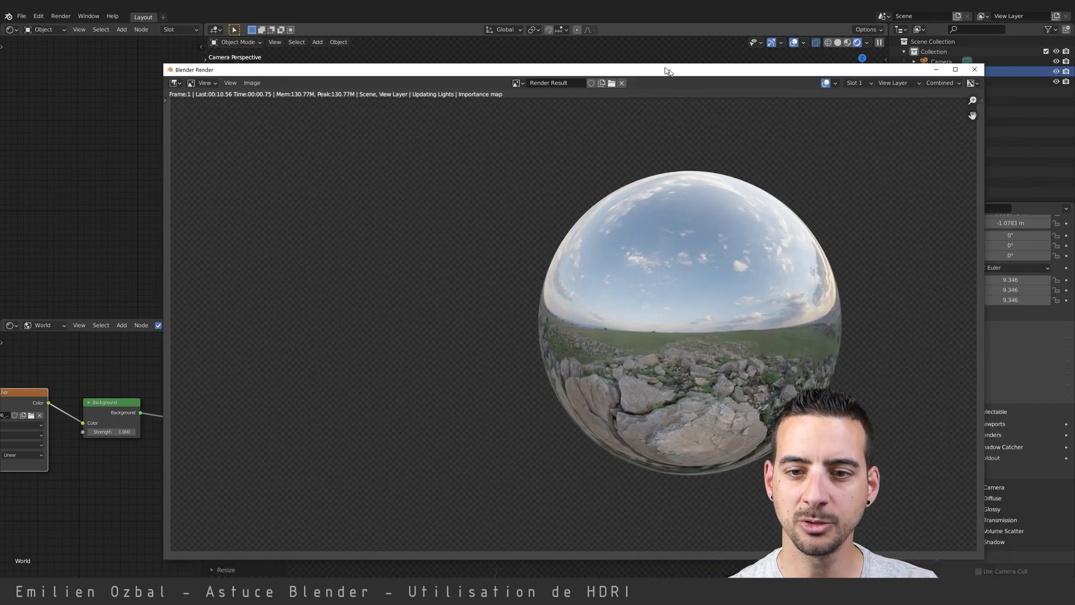
pyautogui.press('Escape')
pyautogui.press('F12')
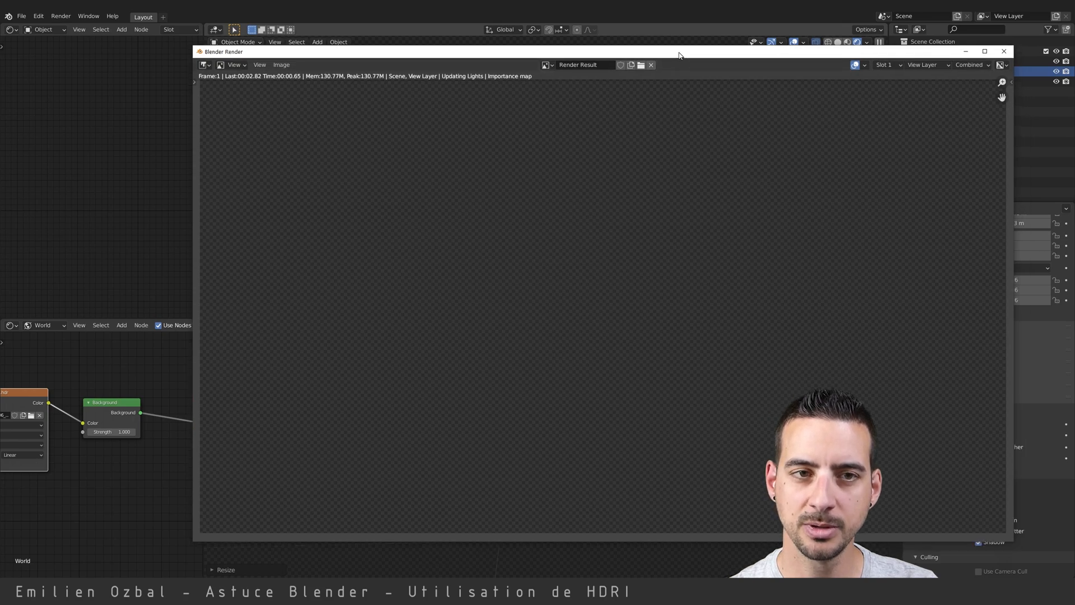
# Stop the render and return to the scene, then turn the widened upper node editor into a Compositor with nodes enabled
pyautogui.moveTo(680, 54); pyautogui.dragTo(644, 47)
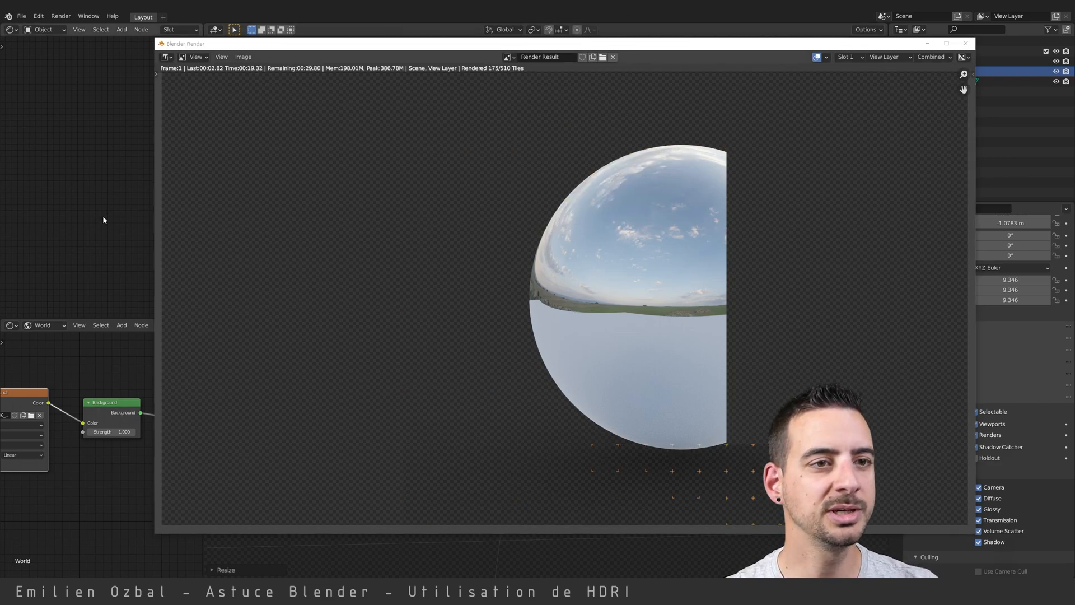
pyautogui.press('Escape')
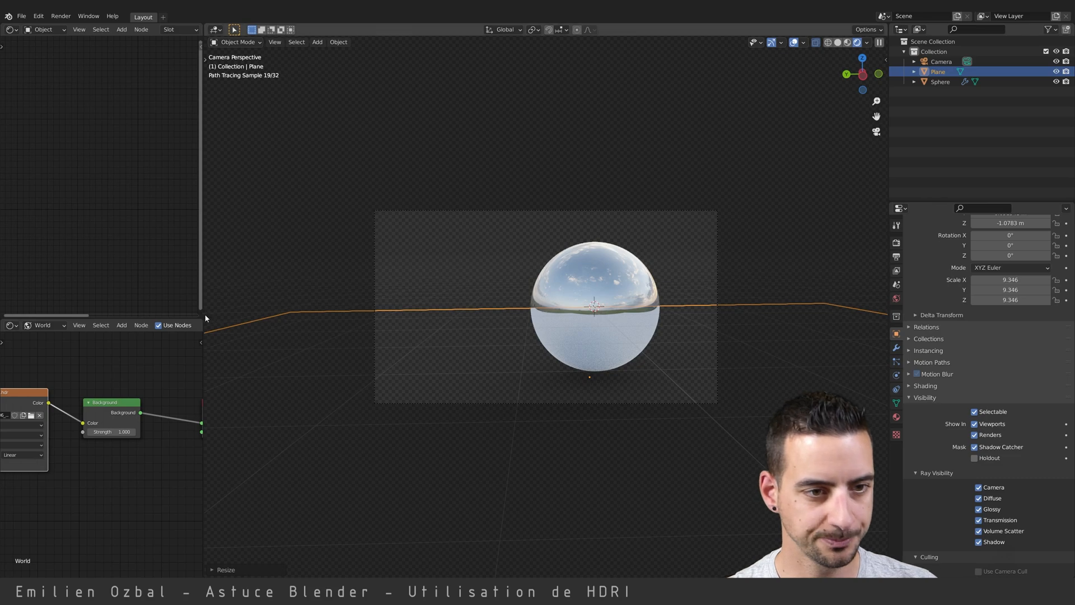
pyautogui.moveTo(204, 316); pyautogui.dragTo(336, 317)
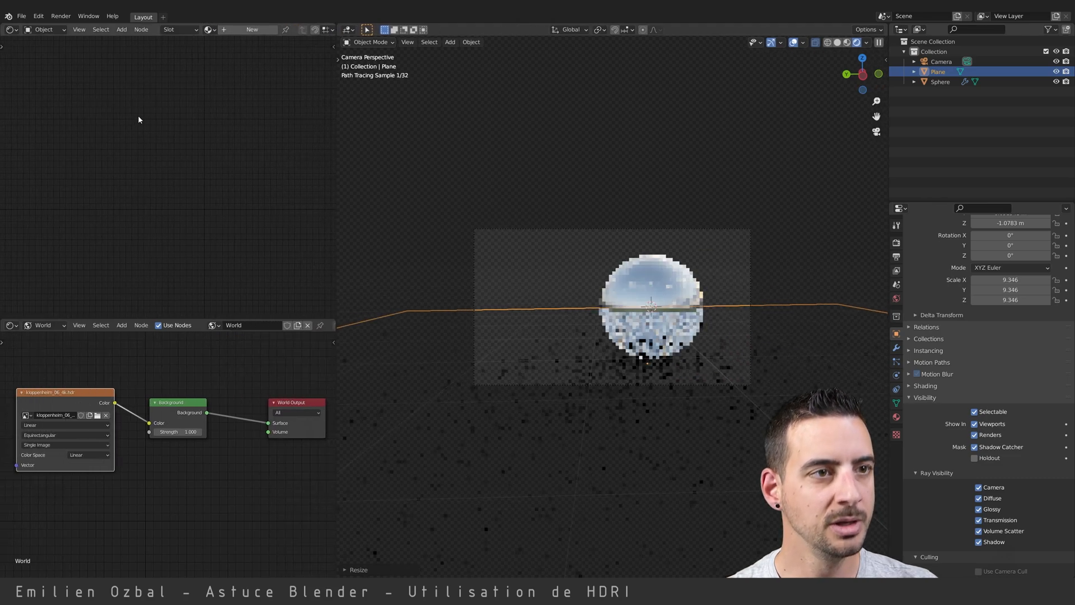
pyautogui.click(11, 29)
pyautogui.click(26, 90)
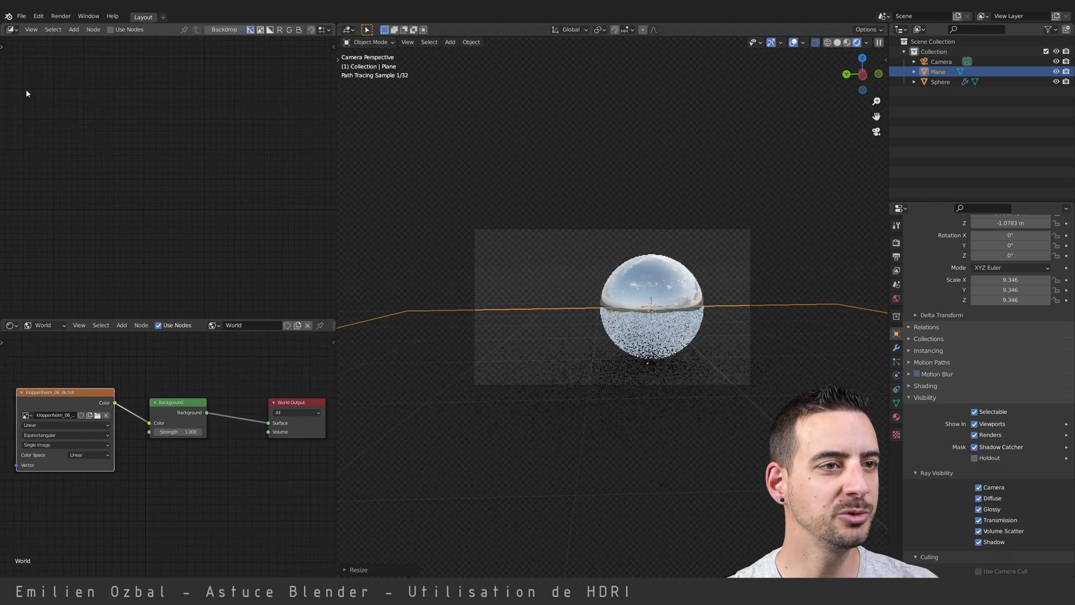
pyautogui.click(110, 30)
pyautogui.press('Home')
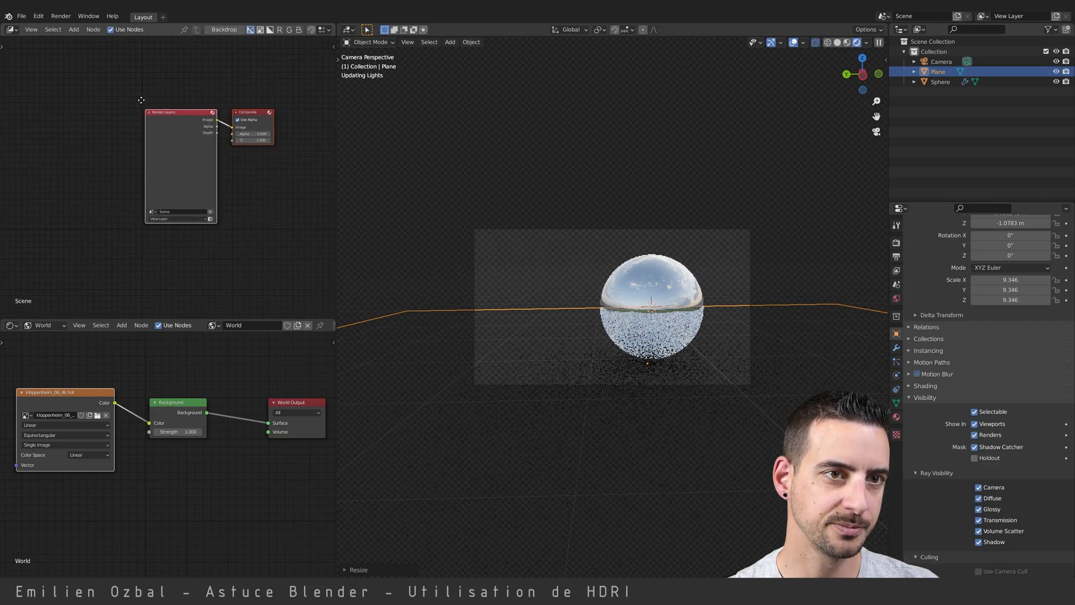
# Move the Composite node away from Render Layers and add a Viewer node below it, fed by the Render Layers image output
pyautogui.moveTo(300, 239); pyautogui.dragTo(251, 208, button='middle')
pyautogui.moveTo(228, 100); pyautogui.dragTo(247, 82)
pyautogui.click(172, 100)
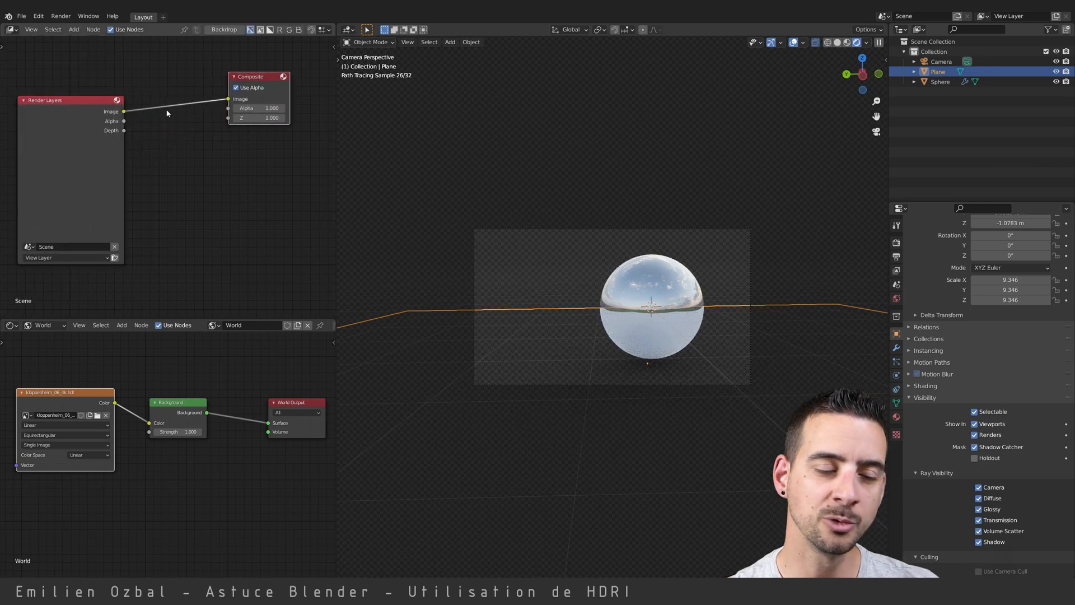
pyautogui.click(182, 180)
pyautogui.hotkey('shift', 'a')
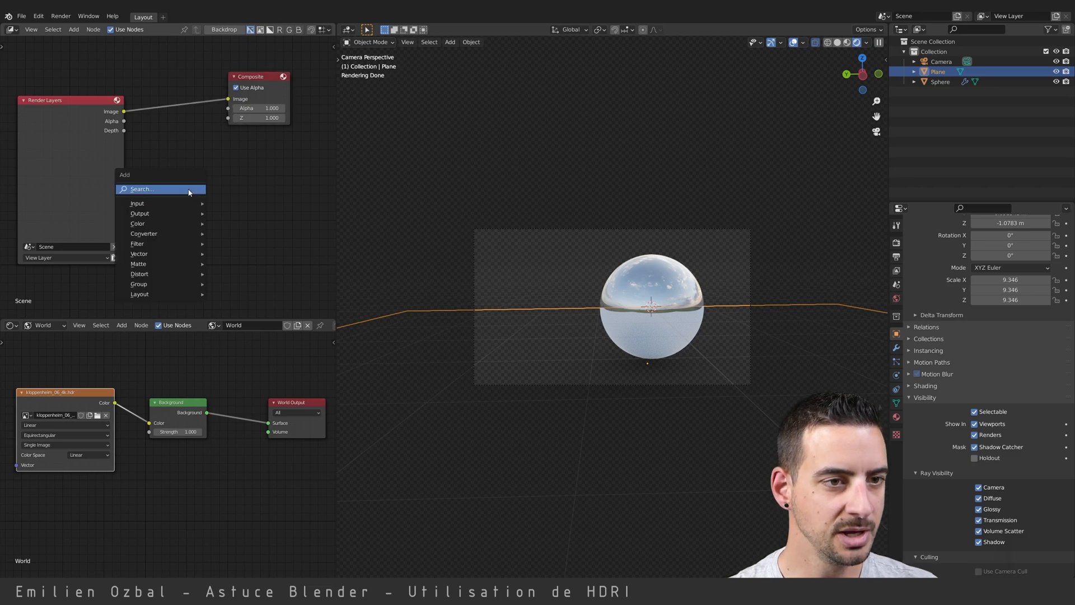
pyautogui.moveTo(196, 213)
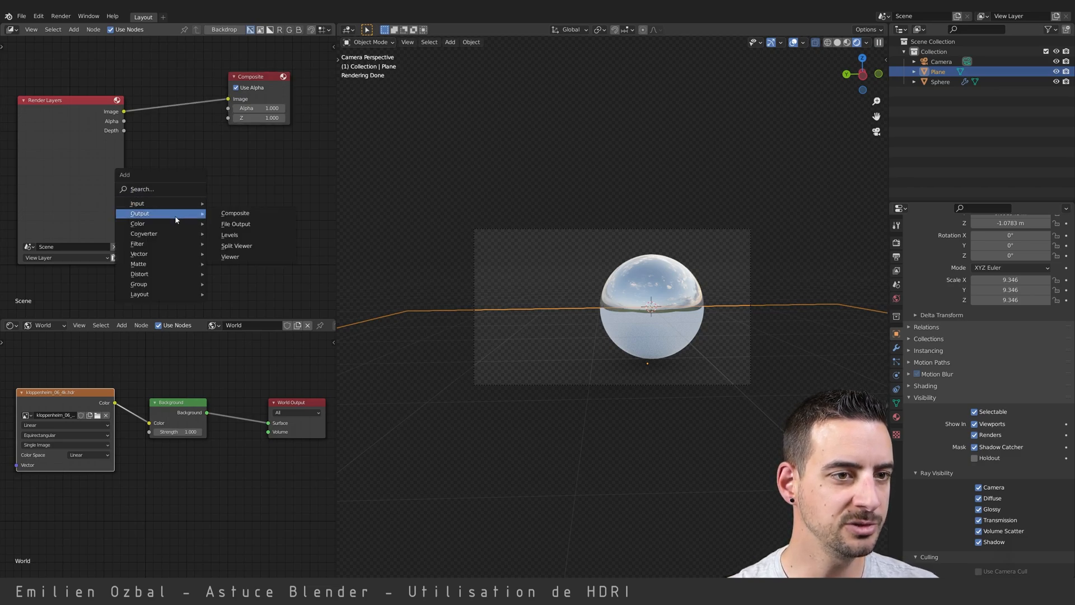
pyautogui.click(235, 255)
pyautogui.click(223, 171)
pyautogui.moveTo(124, 113); pyautogui.dragTo(222, 194)
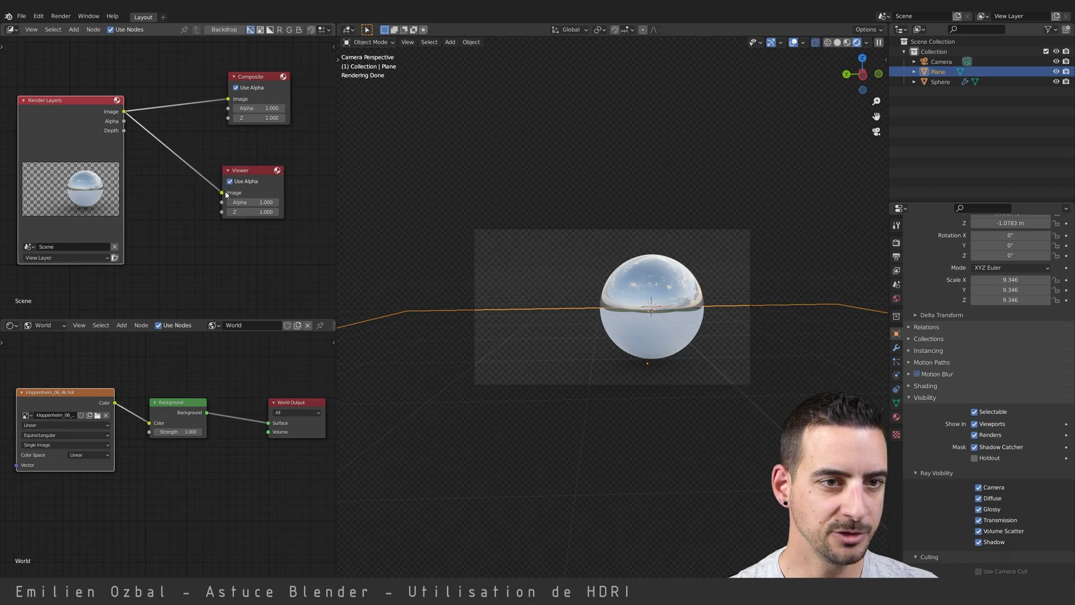
# Enable the compositor backdrop, enlarge the compositor area and shrink the backdrop image so the sphere fits
pyautogui.click(221, 30)
pyautogui.scroll(-2, 221, 198)
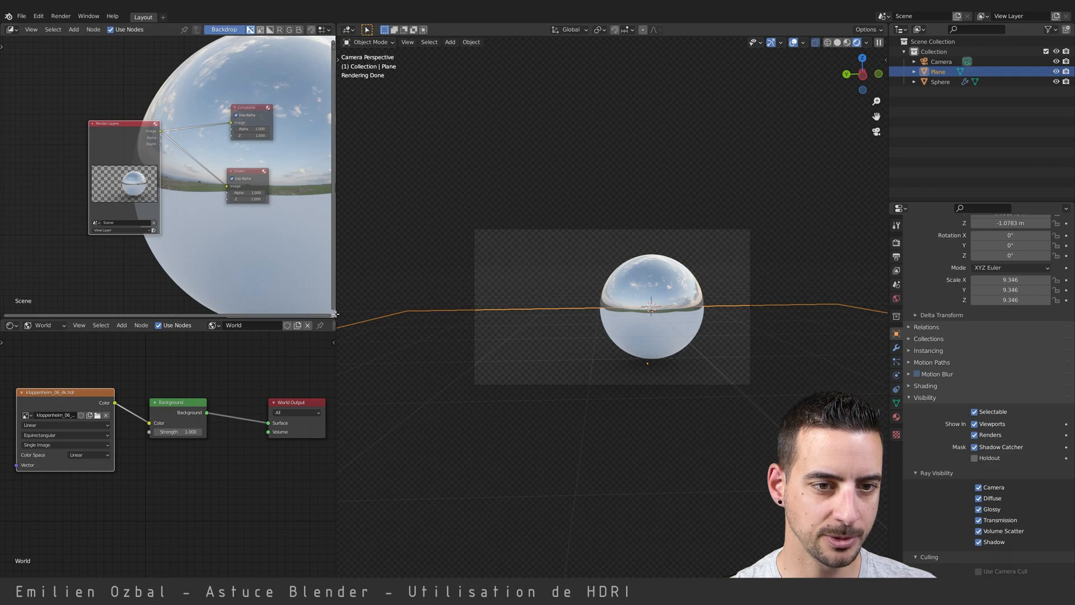
pyautogui.moveTo(334, 314); pyautogui.dragTo(583, 322)
pyautogui.moveTo(467, 320); pyautogui.dragTo(466, 456)
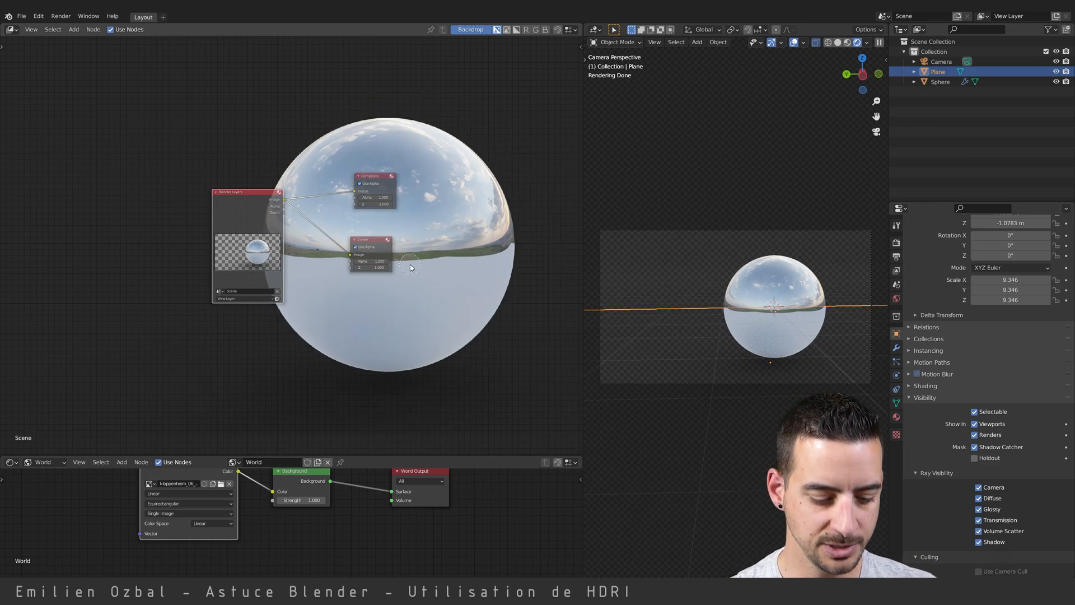
pyautogui.scroll(3, 330, 288)
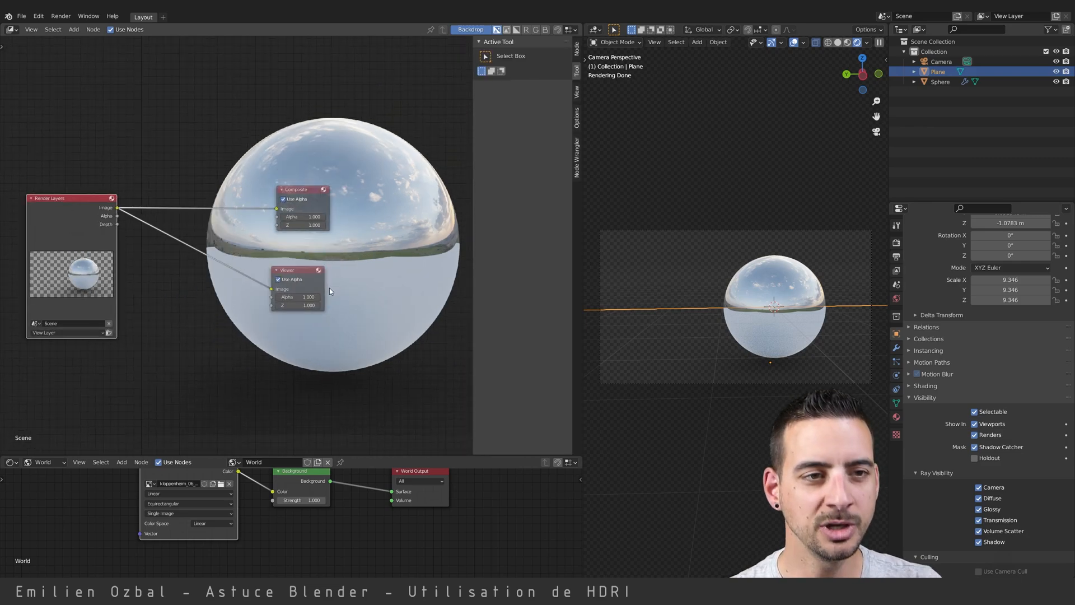
pyautogui.moveTo(330, 288); pyautogui.dragTo(359, 203, button='middle')
pyautogui.press('v')
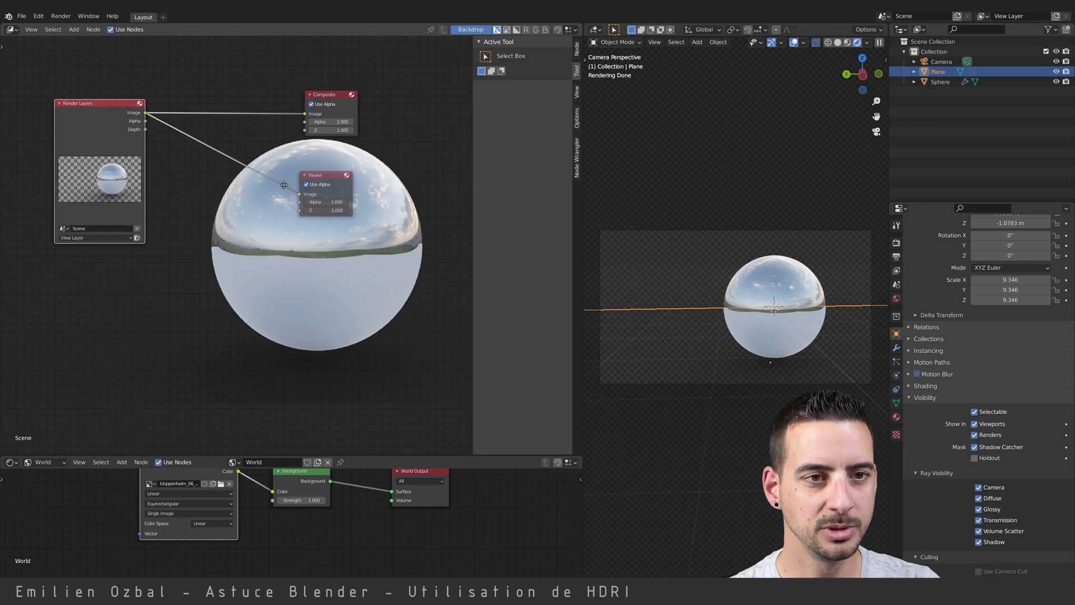
# Add an Alpha Over node between Render Layers and Viewer, and feed the Render Layers image into its second image input
pyautogui.moveTo(145, 124); pyautogui.dragTo(133, 124)
pyautogui.hotkey('shift', 'a')
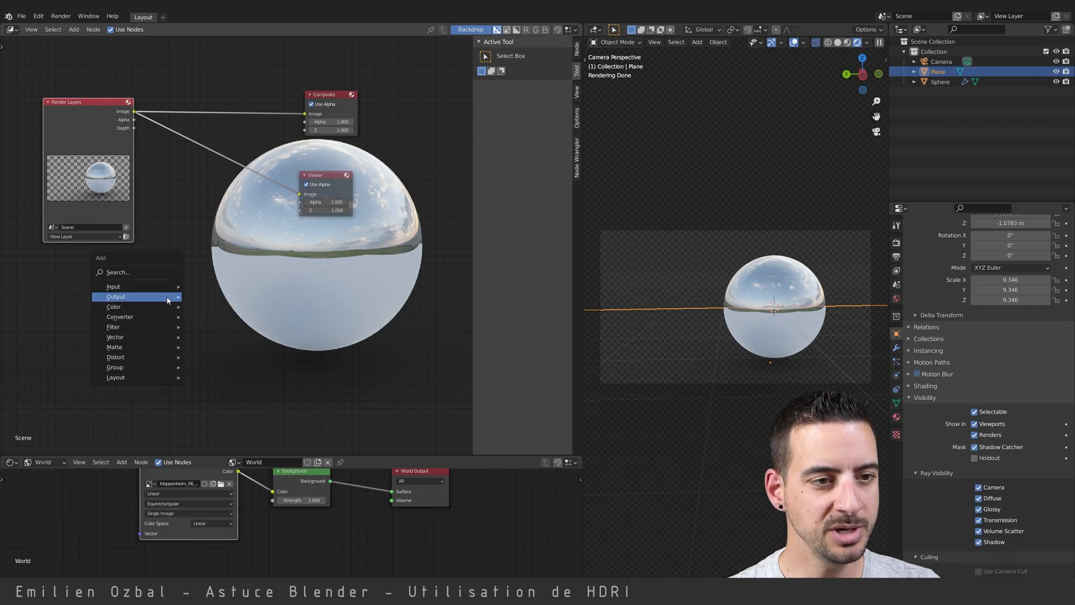
pyautogui.moveTo(169, 301)
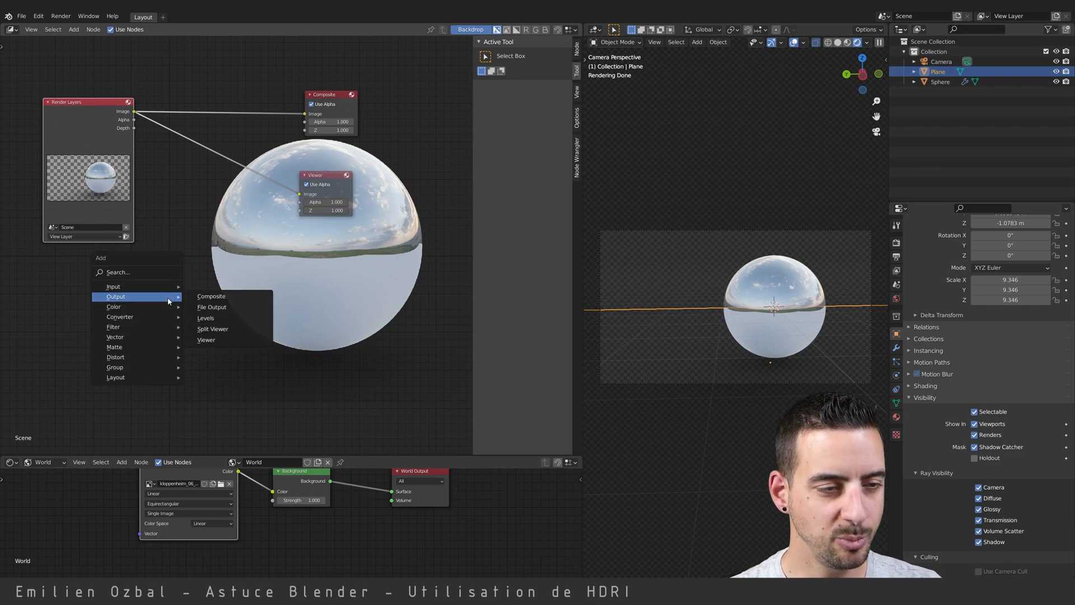
pyautogui.click(119, 272)
pyautogui.write('ALPHA')
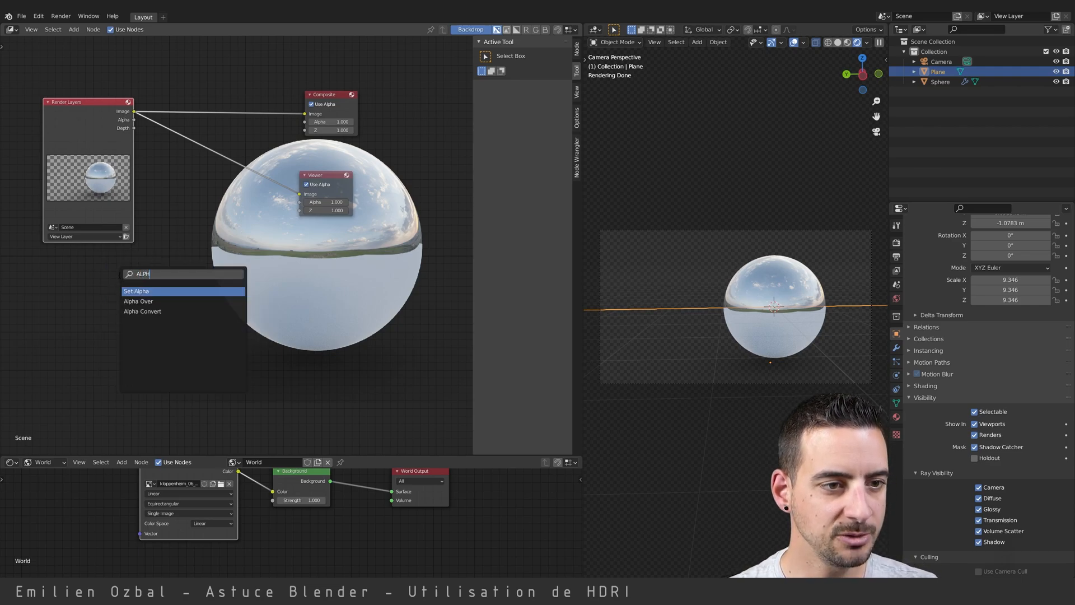
pyautogui.click(156, 300)
pyautogui.click(197, 192)
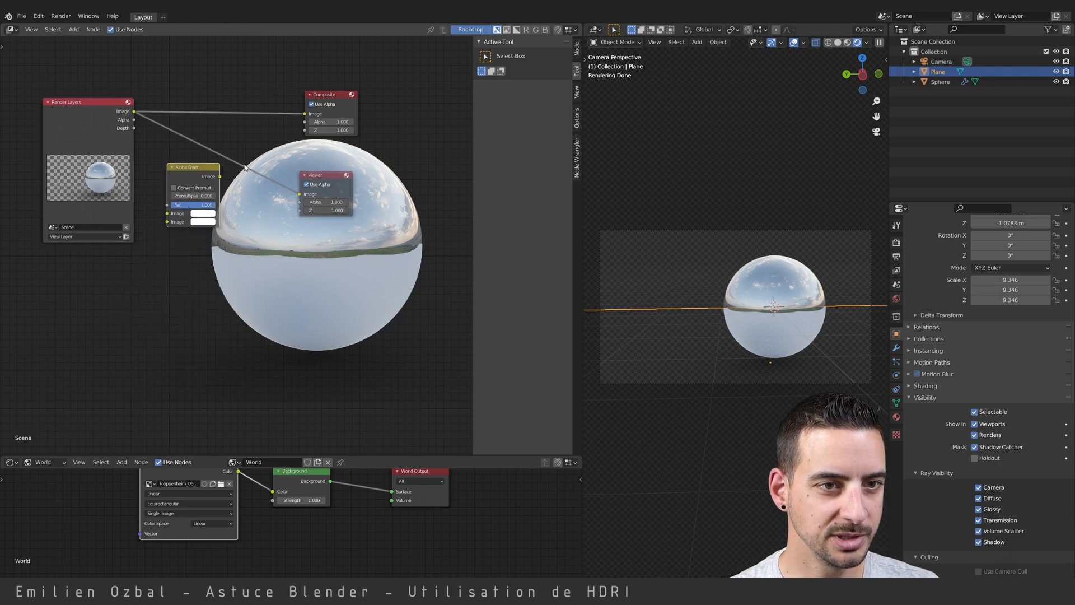
pyautogui.moveTo(135, 112); pyautogui.dragTo(167, 221)
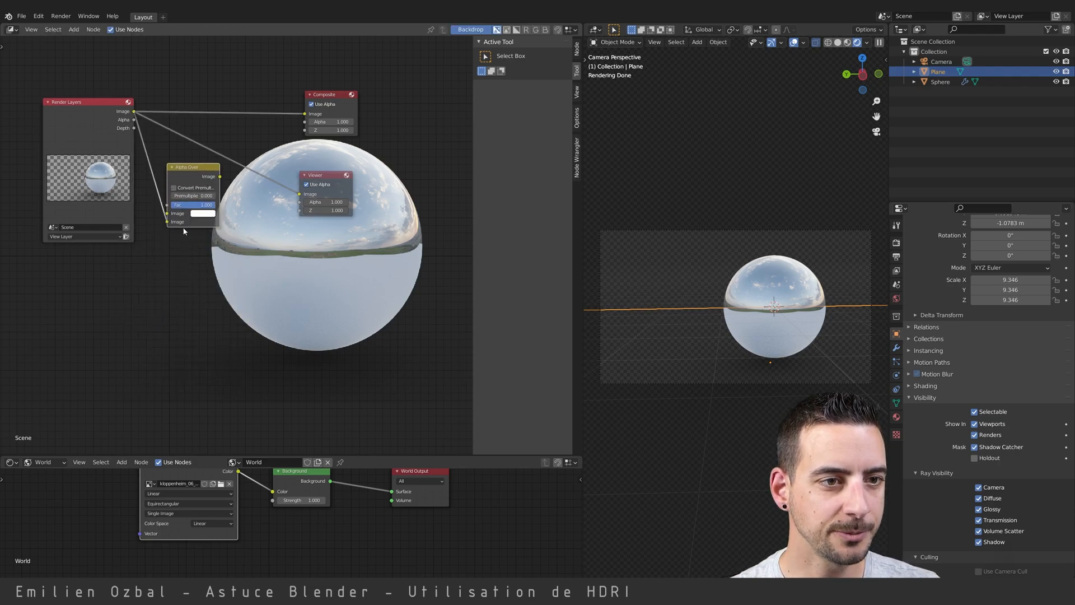
pyautogui.moveTo(185, 172); pyautogui.dragTo(247, 166)
# Add an Image node with the background picture 2252.jpg and link it to the first image input of Alpha Over
pyautogui.hotkey('shift', 'a')
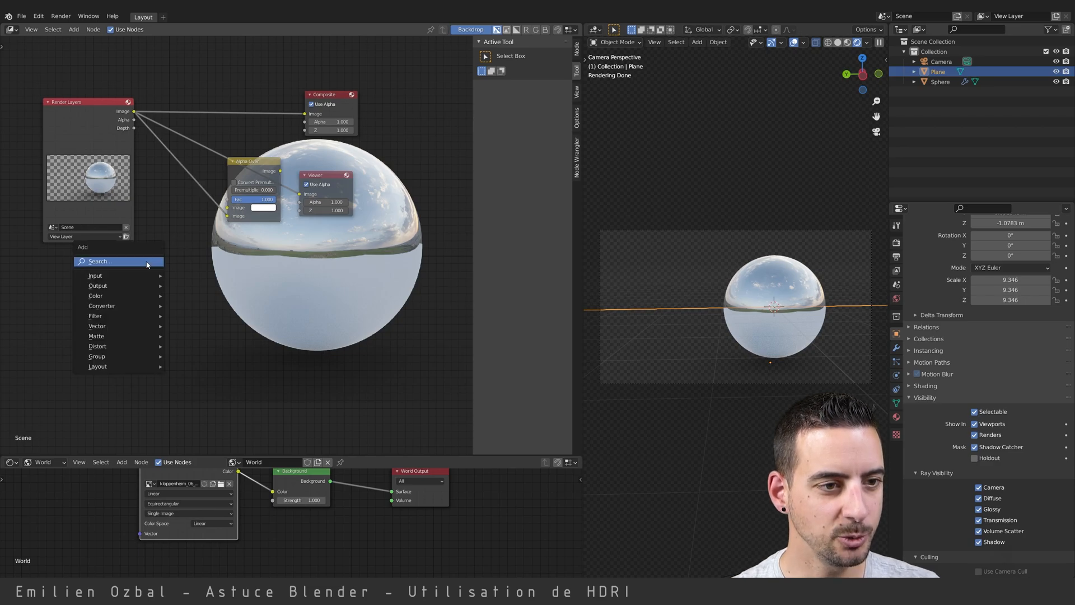
pyautogui.moveTo(127, 279)
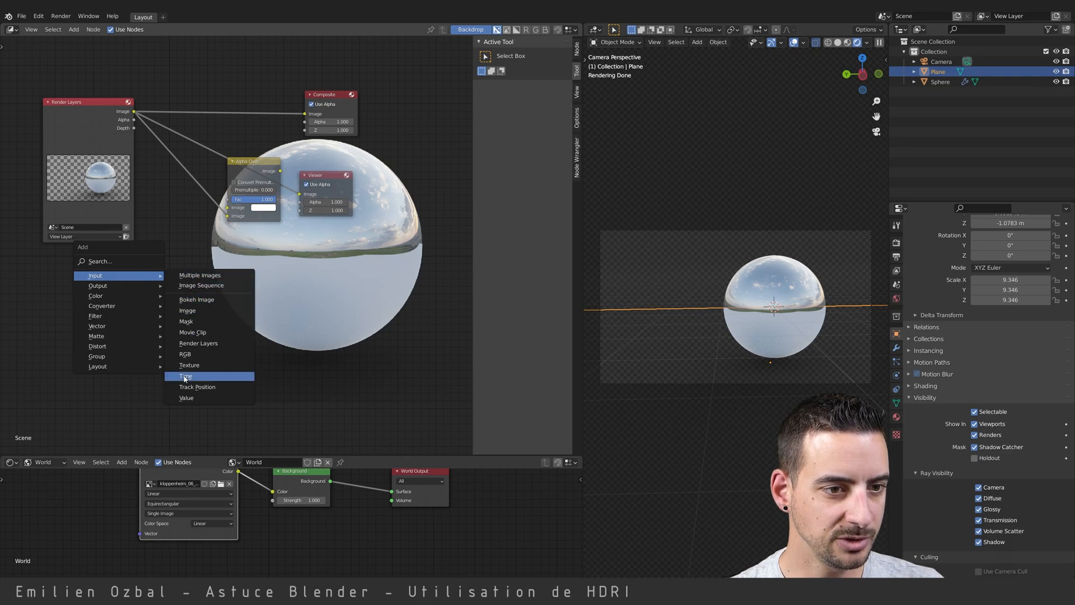
pyautogui.click(190, 310)
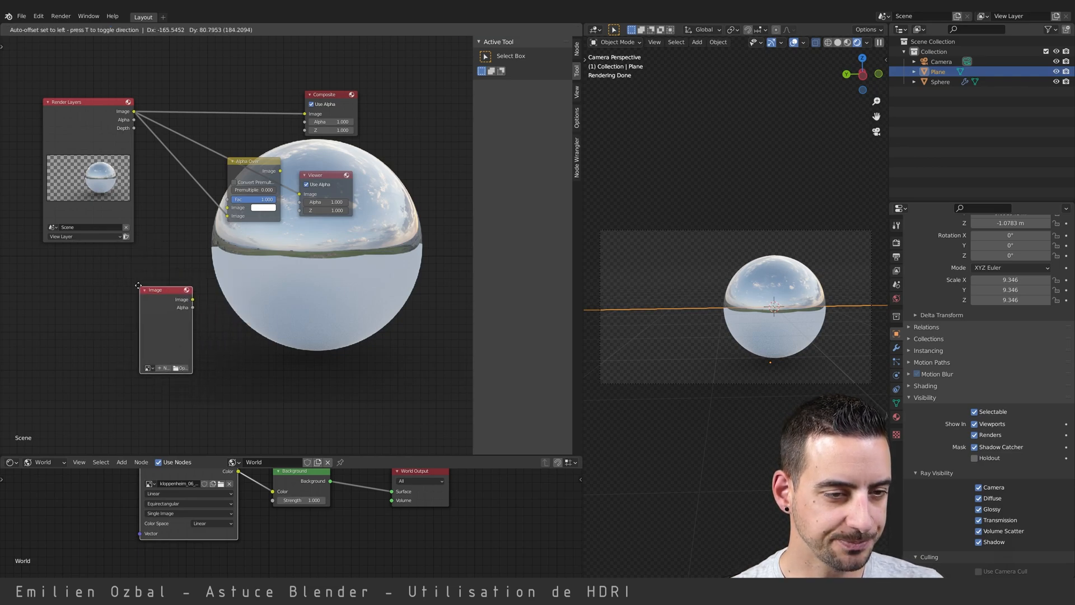
pyautogui.click(126, 283)
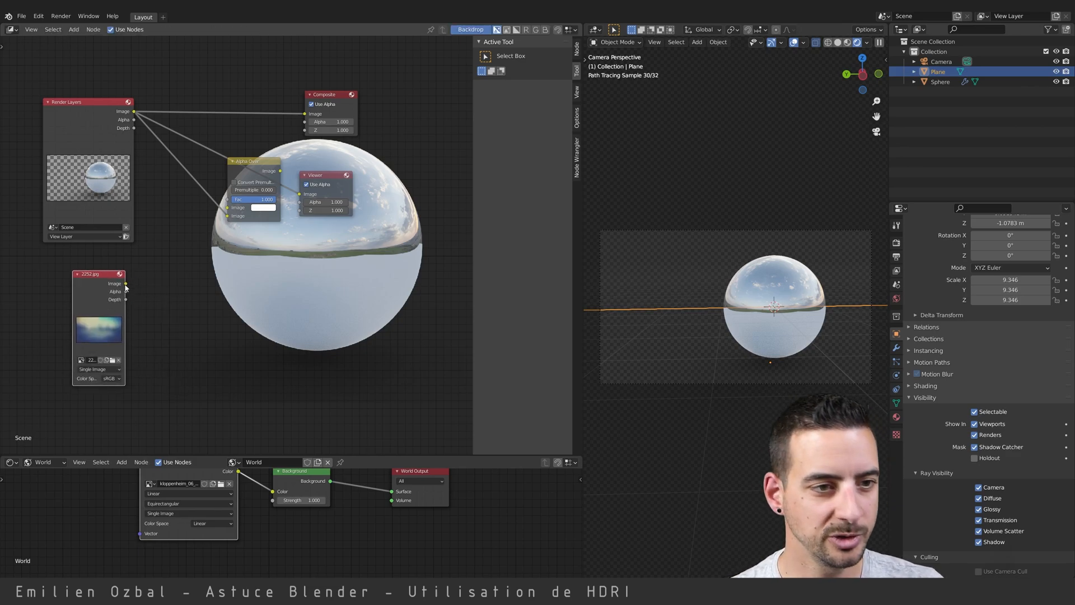
pyautogui.moveTo(126, 284); pyautogui.dragTo(227, 212)
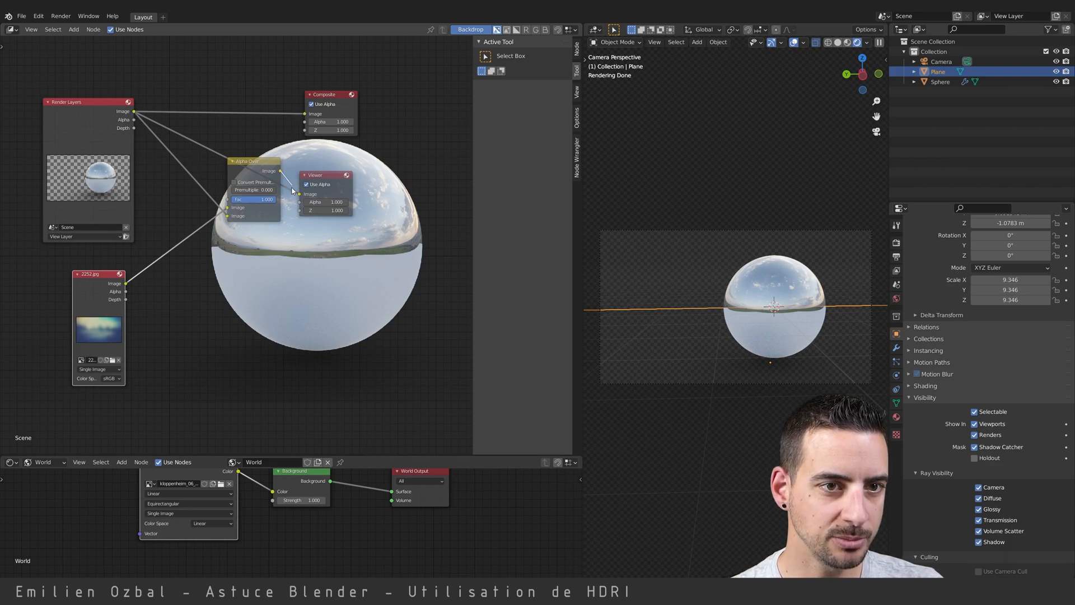
# Link the Alpha Over output to both the Viewer and the Composite nodes
pyautogui.moveTo(292, 188); pyautogui.dragTo(299, 194)
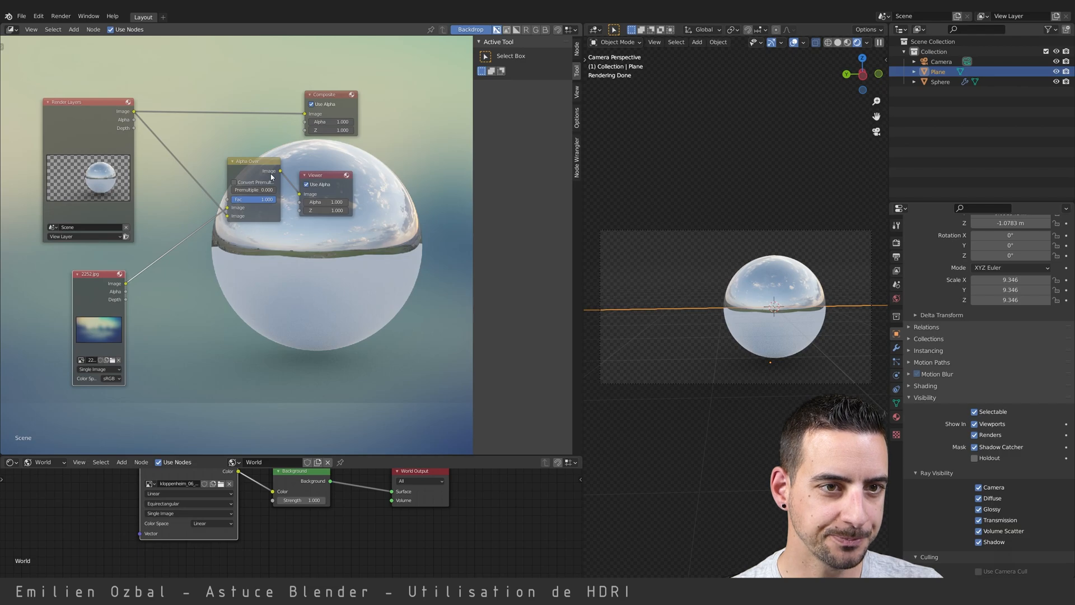
pyautogui.scroll(-2, 340, 364)
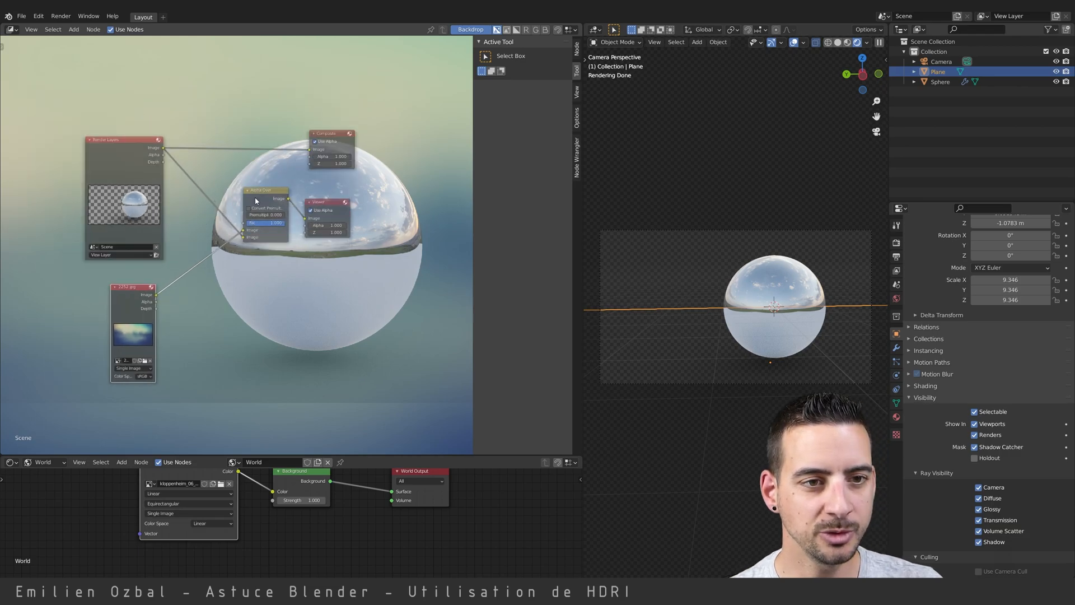
pyautogui.moveTo(288, 199); pyautogui.dragTo(383, 103)
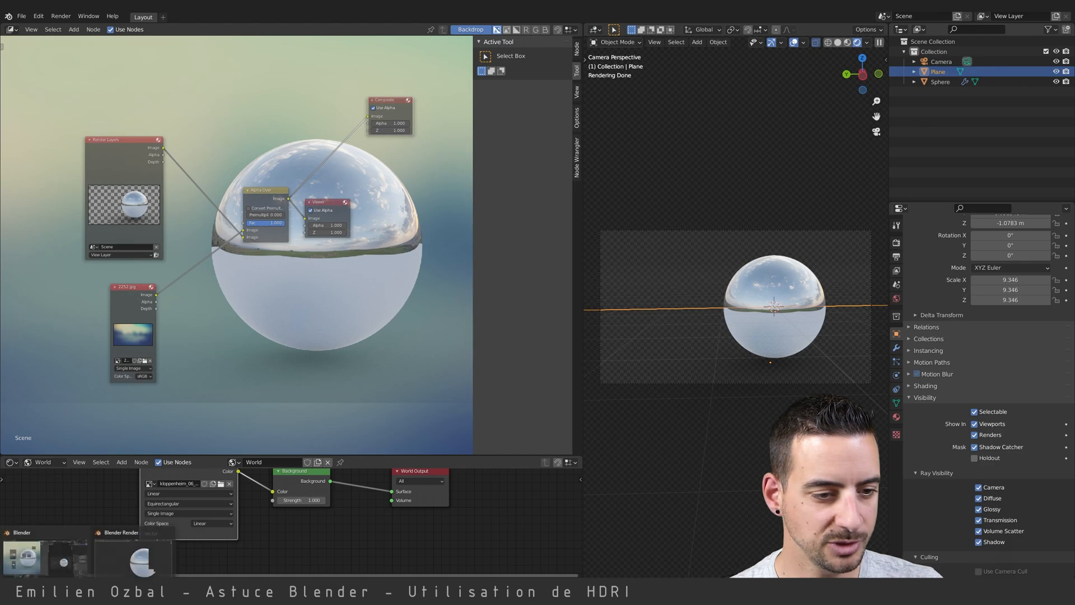
# Open the render result and examine the sphere and its shadow composited over the background image
pyautogui.press('F11')
pyautogui.scroll(-4, 725, 284)
pyautogui.scroll(1, 725, 284)
pyautogui.scroll(1, 725, 282)
pyautogui.scroll(-1, 725, 277)
pyautogui.scroll(1, 724, 277)
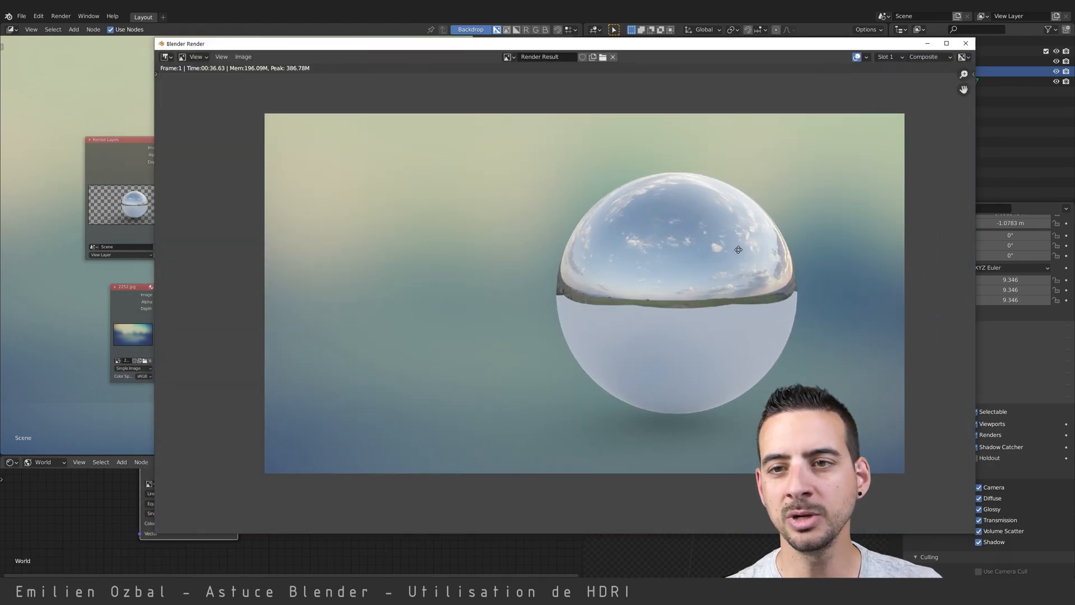
pyautogui.scroll(-1, 678, 196)
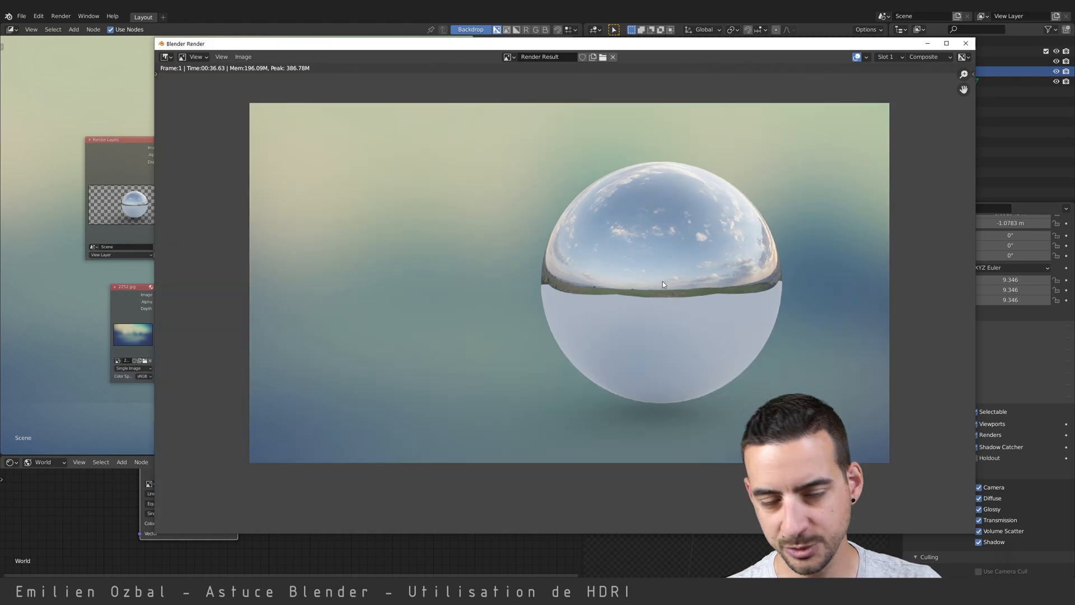
pyautogui.moveTo(281, 43)
pyautogui.mouseDown()
pyautogui.moveTo(562, 106)
pyautogui.moveTo(265, 54)
pyautogui.mouseUp()
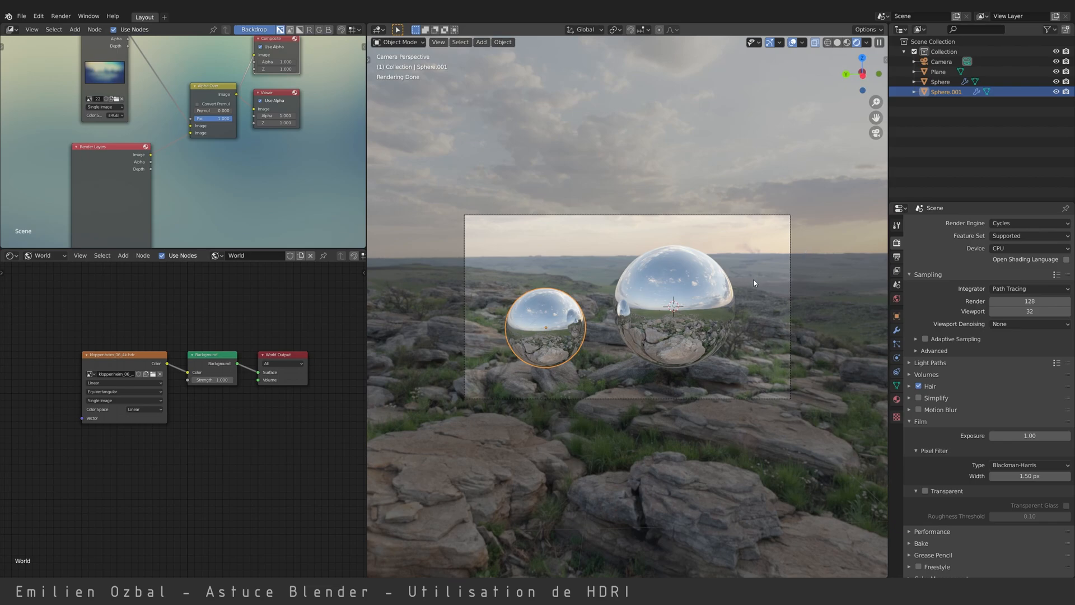
# Add a Mapping node beside the Kloppenheim 06 environment texture in the world node tree
pyautogui.moveTo(44, 387); pyautogui.dragTo(101, 369, button='middle')
pyautogui.hotkey('shift', 'a')
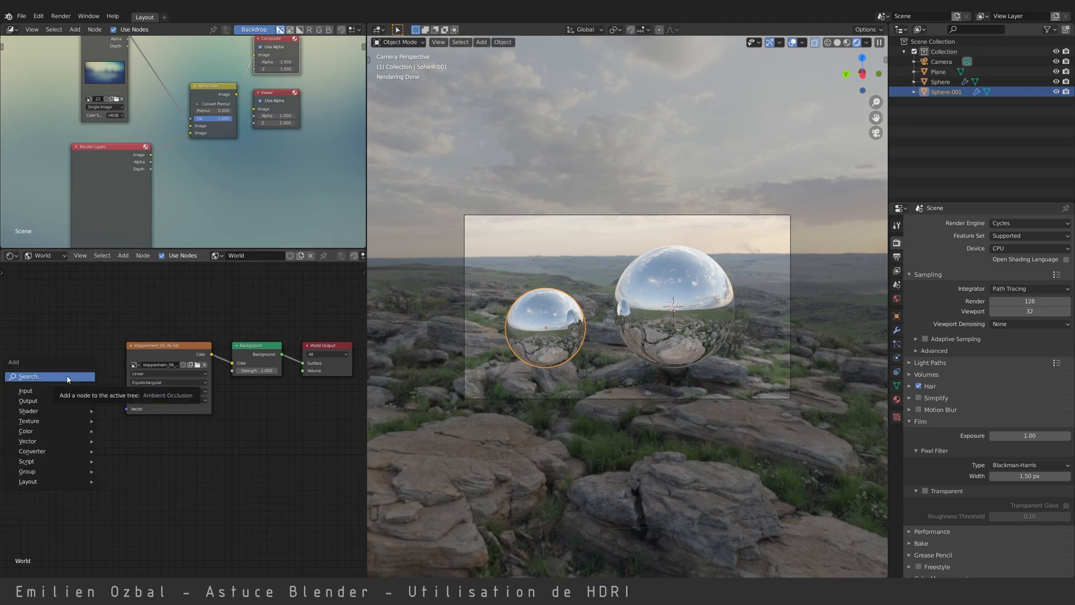
pyautogui.click(69, 377)
pyautogui.write('mapp')
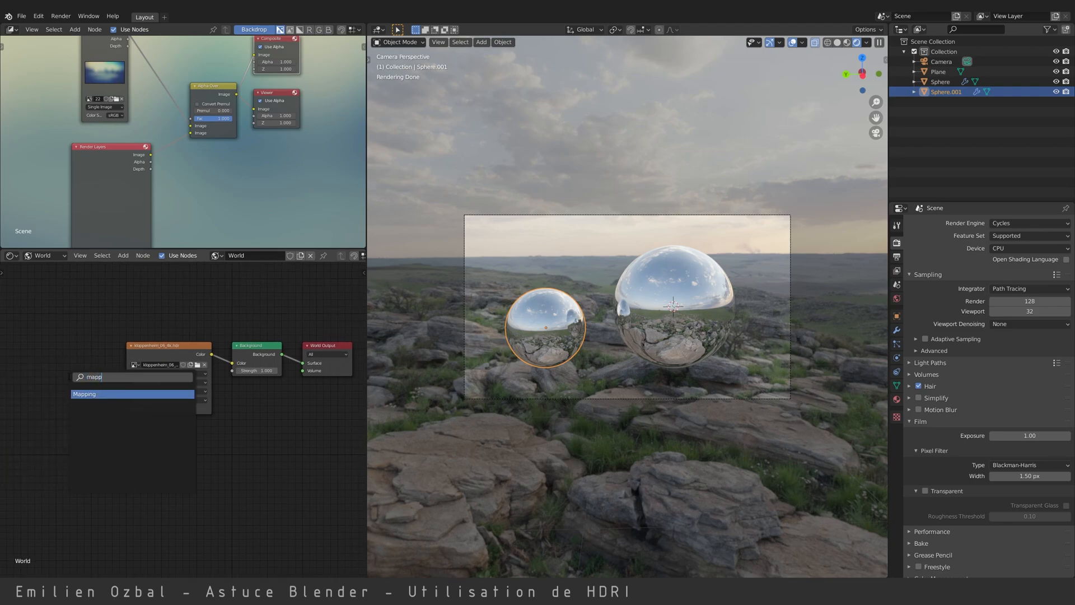
pyautogui.press('Return')
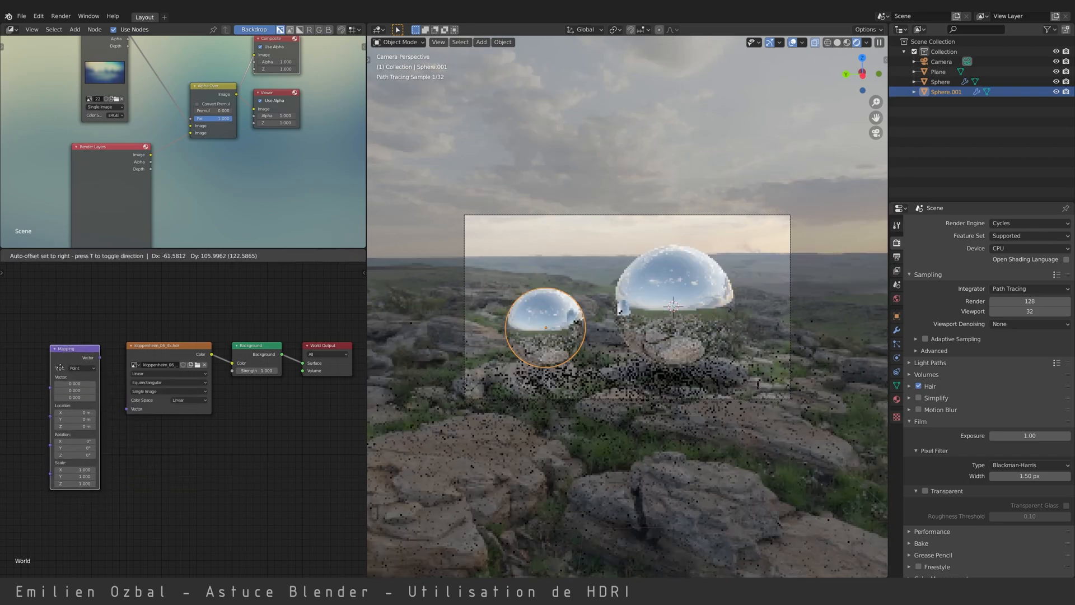
pyautogui.click(77, 344)
# Add a Texture Coordinate node, link its Generated output to the Mapping vector, and link Mapping to the environment texture's vector
pyautogui.moveTo(63, 320); pyautogui.dragTo(124, 313, button='middle')
pyautogui.hotkey('shift', 'a')
pyautogui.click(53, 367)
pyautogui.write('text')
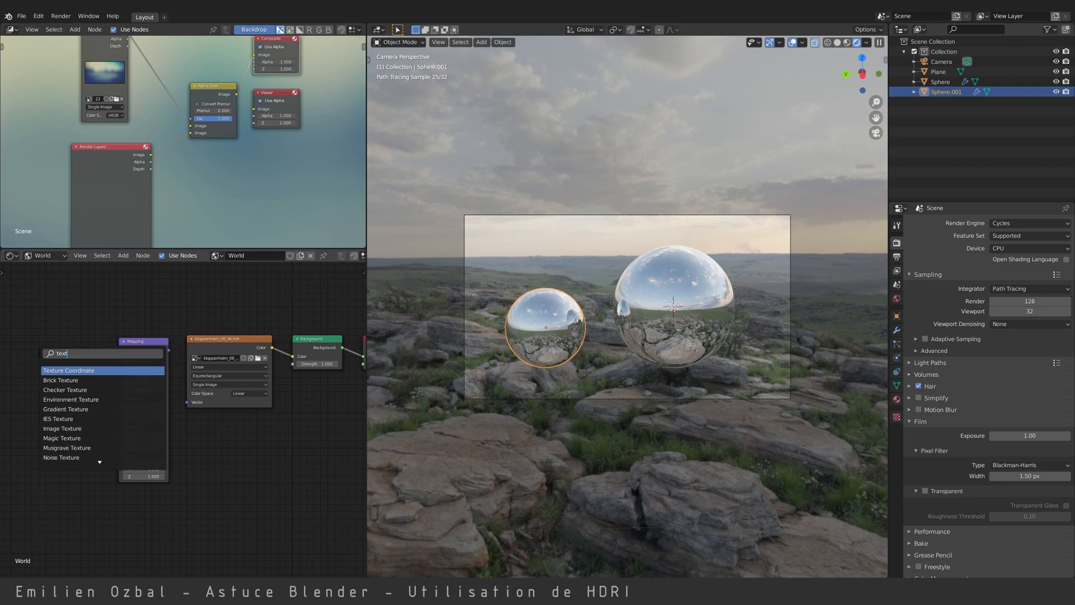
pyautogui.click(82, 371)
pyautogui.click(64, 346)
pyautogui.moveTo(82, 361); pyautogui.dragTo(120, 382)
pyautogui.moveTo(169, 351); pyautogui.dragTo(187, 403)
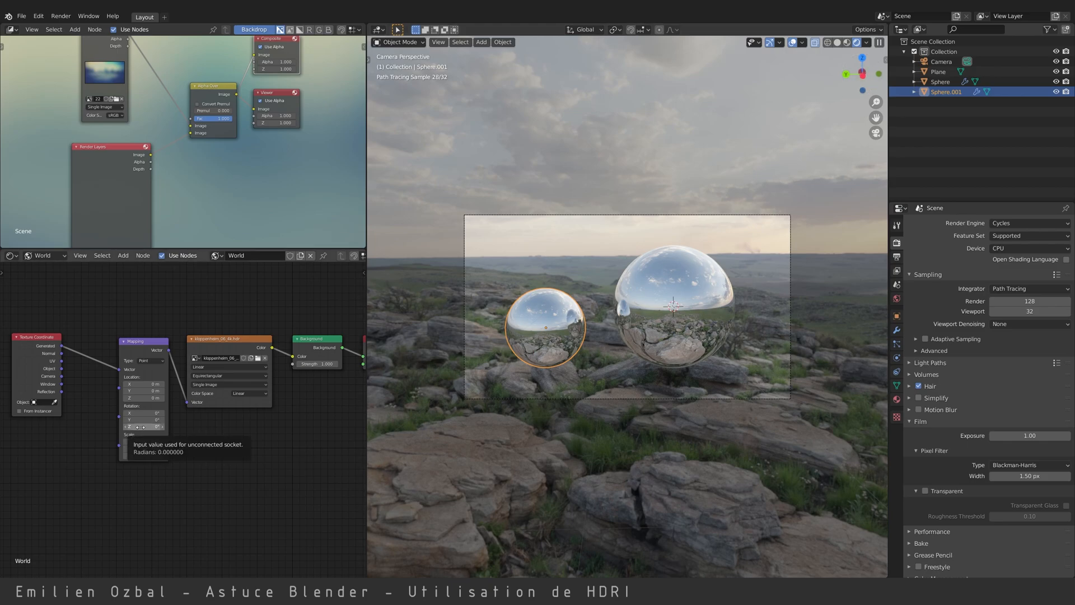
# Rotate the HDRI to about 100° on the Mapping node's Z rotation and make the film background transparent
pyautogui.moveTo(140, 426); pyautogui.dragTo(151, 426)
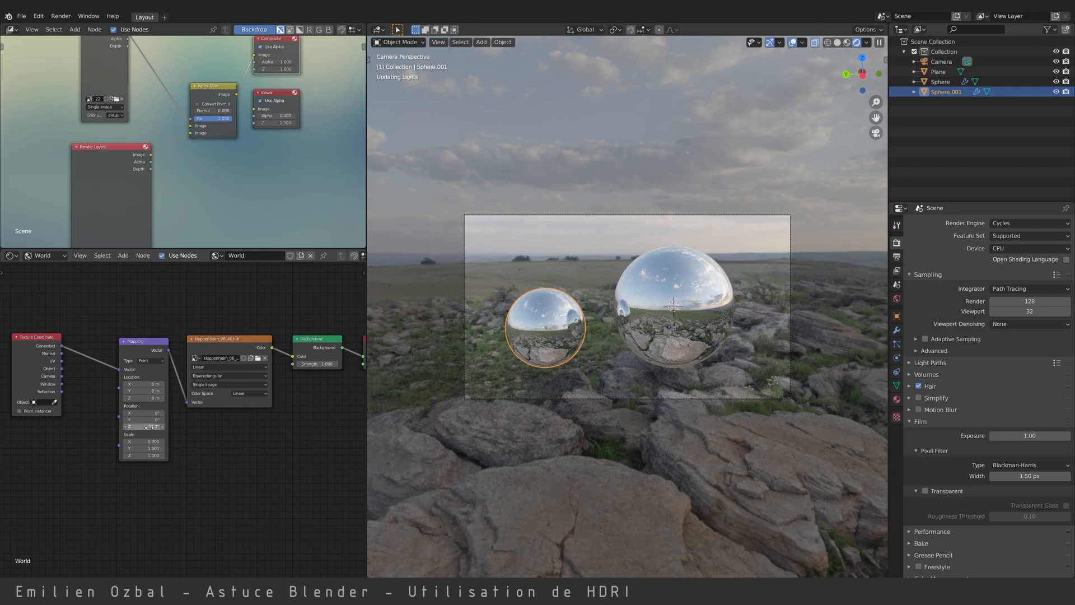
pyautogui.moveTo(147, 427); pyautogui.dragTo(152, 426)
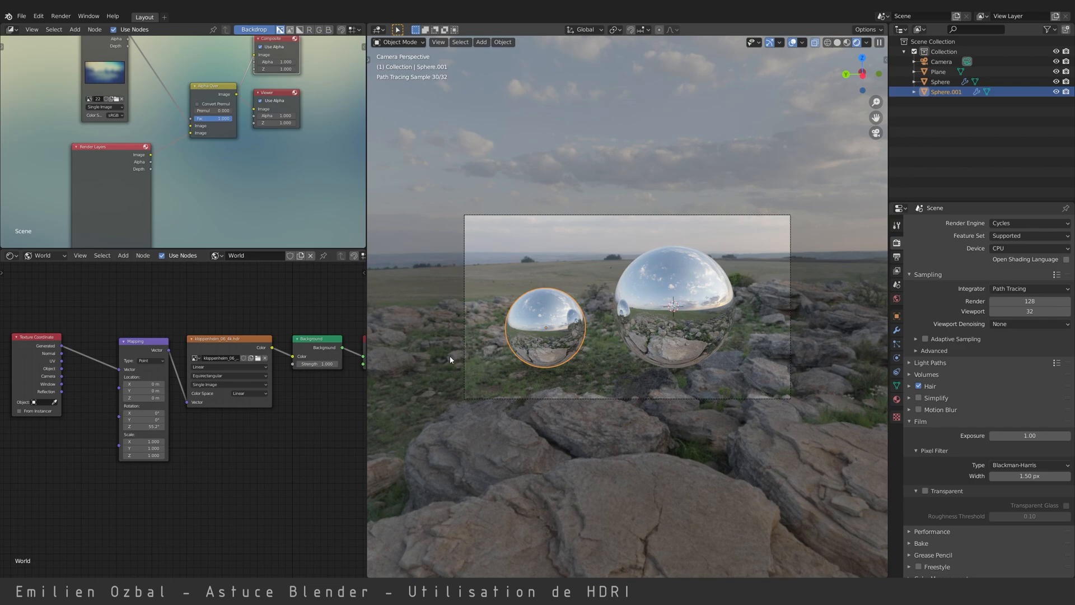
pyautogui.moveTo(147, 427); pyautogui.dragTo(168, 427)
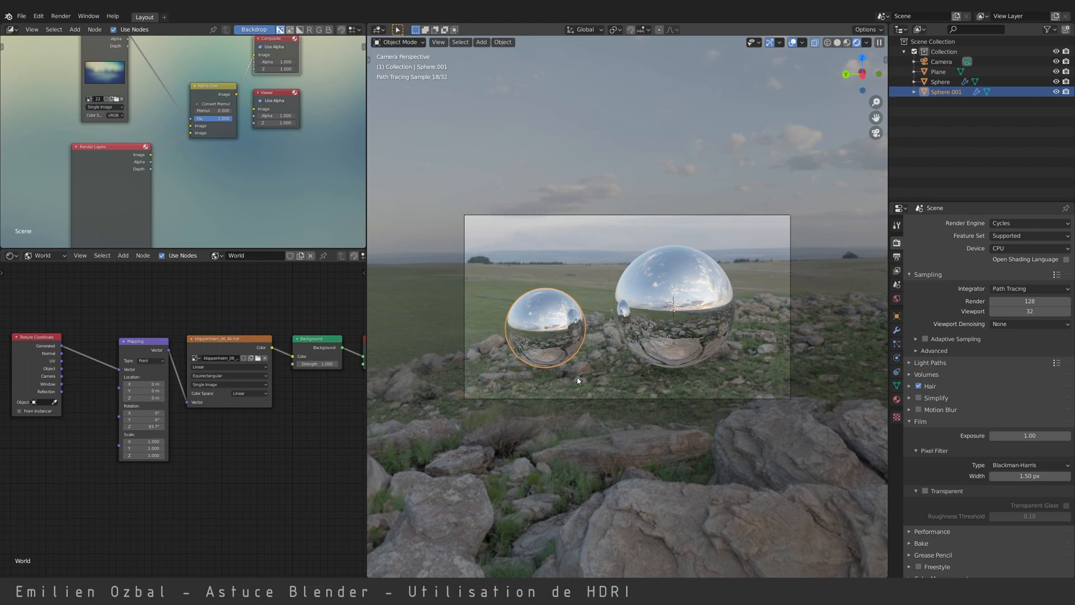
pyautogui.moveTo(143, 427); pyautogui.dragTo(145, 426)
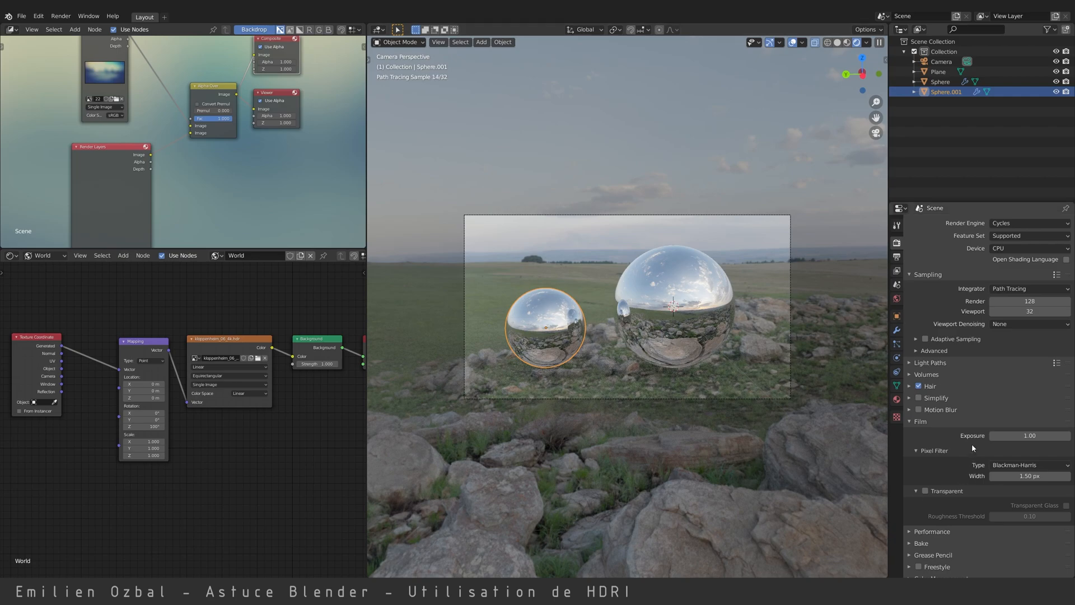
pyautogui.click(925, 491)
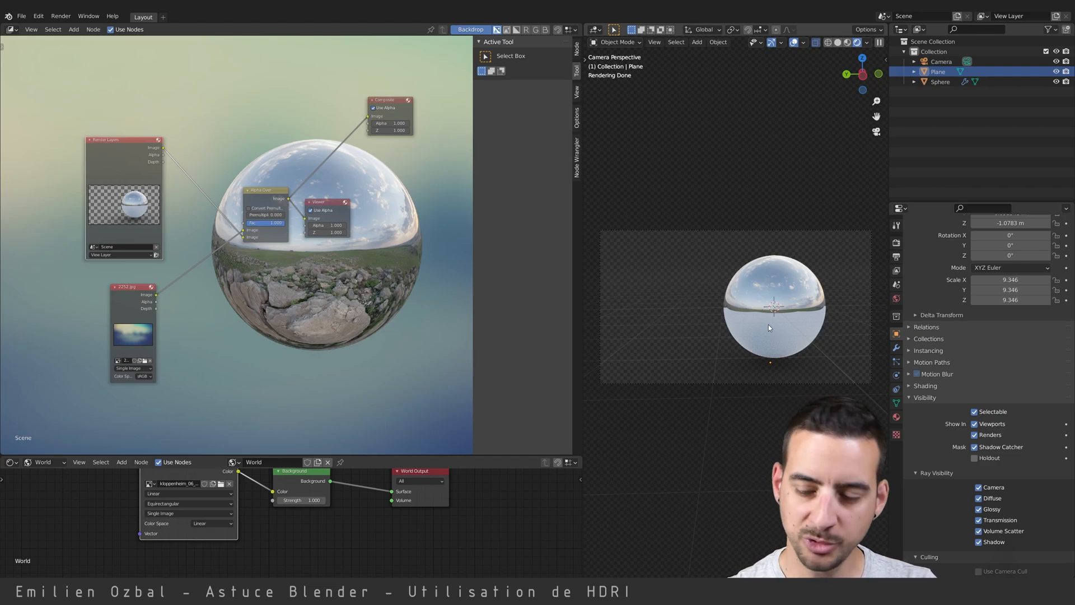
# Turn off Glossy ray visibility for the shadow-catcher plane so that it is excluded from the sphere's reflections
pyautogui.click(934, 82)
pyautogui.click(938, 71)
pyautogui.click(912, 398)
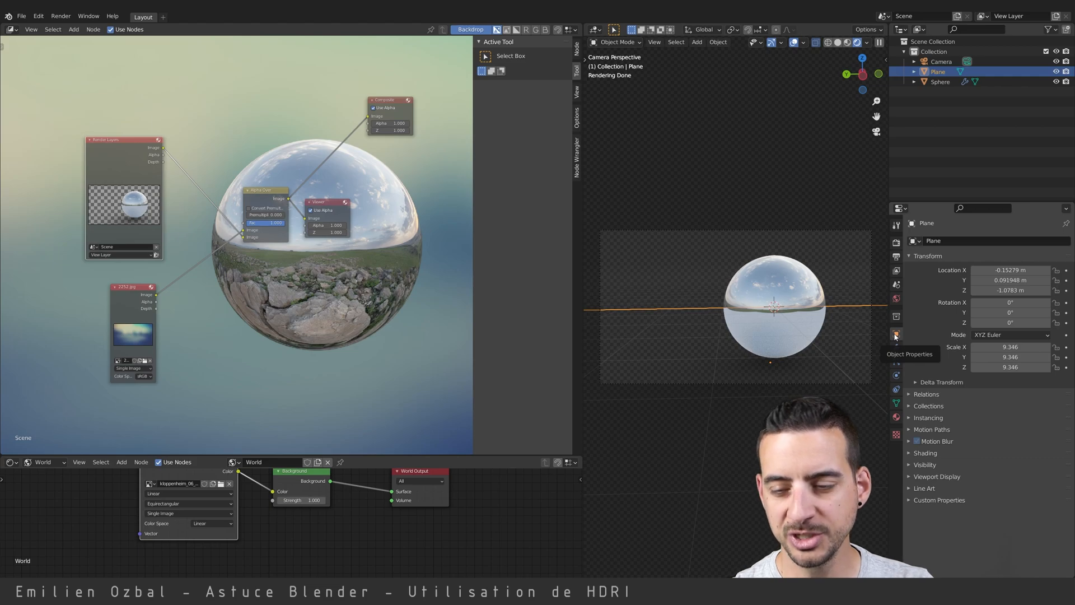
pyautogui.click(923, 464)
pyautogui.scroll(-2, 959, 456)
pyautogui.scroll(-1, 957, 451)
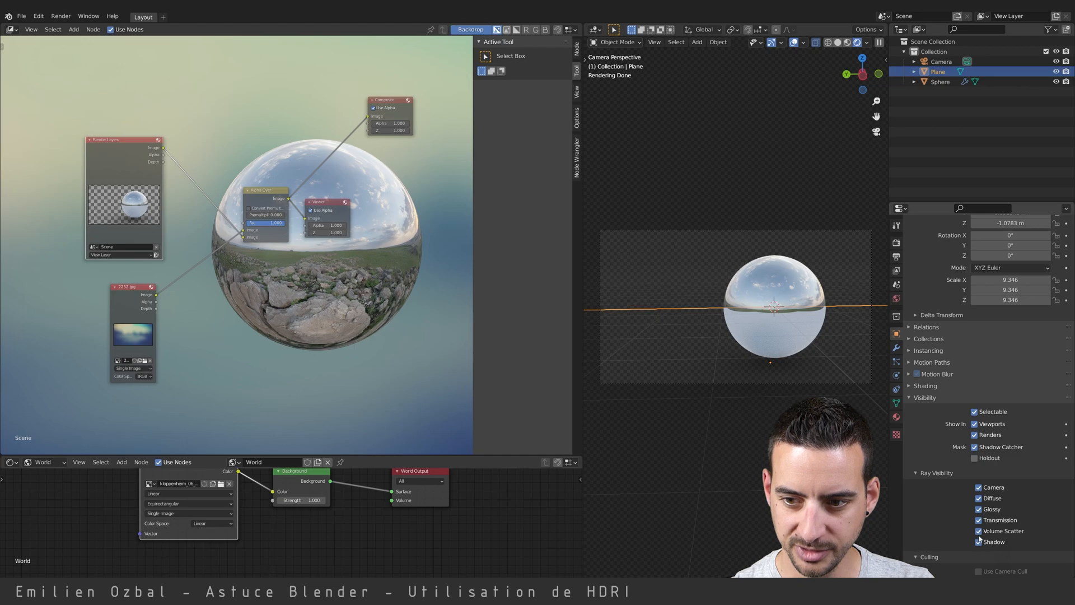
pyautogui.click(978, 510)
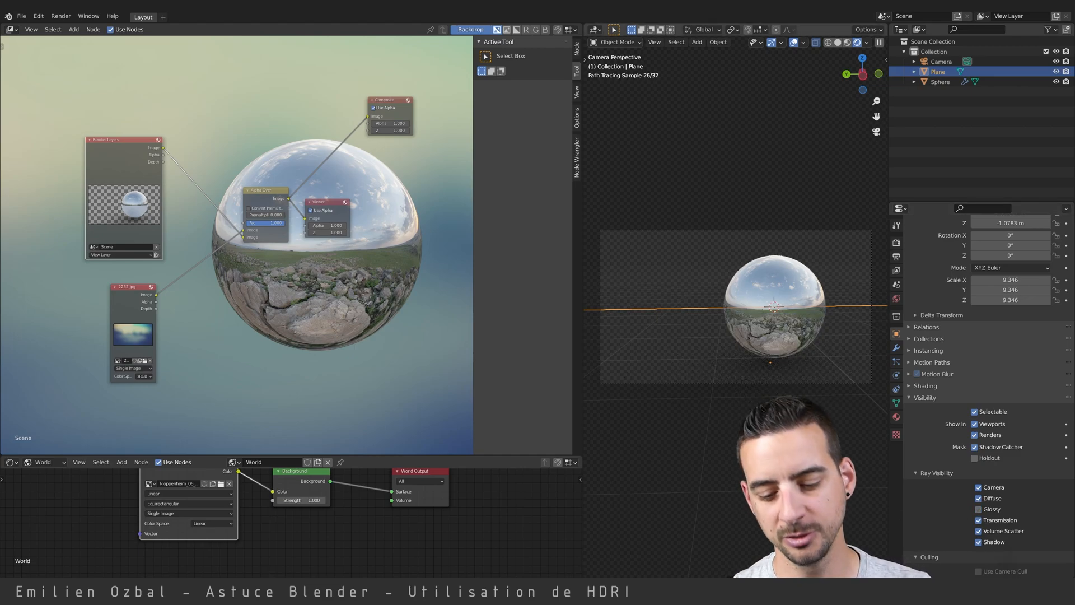
# Render the current frame and maximize the render window
pyautogui.press('F12')
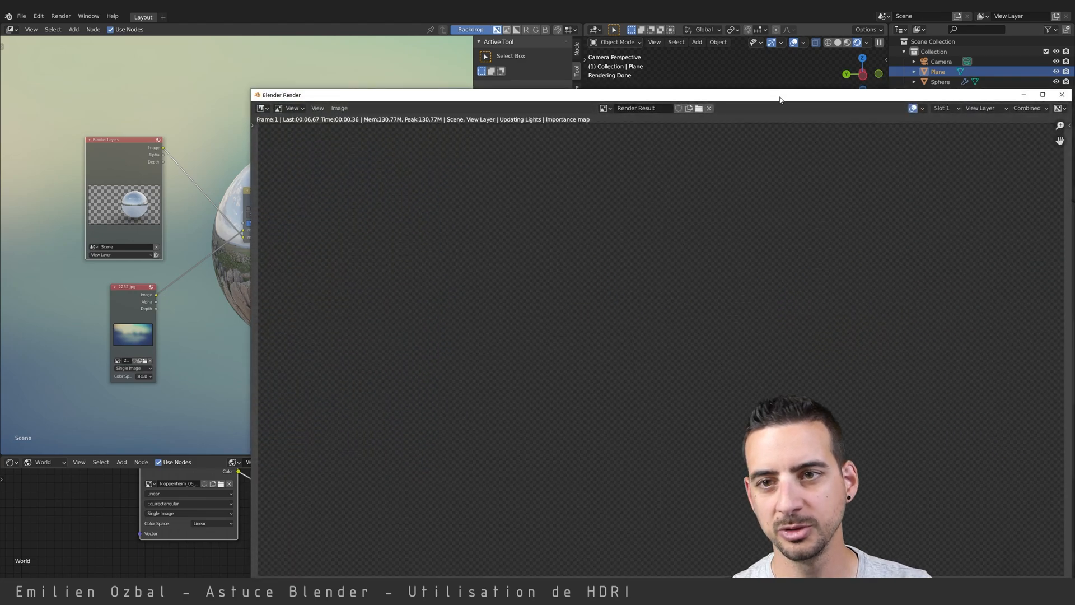
pyautogui.doubleClick(780, 96)
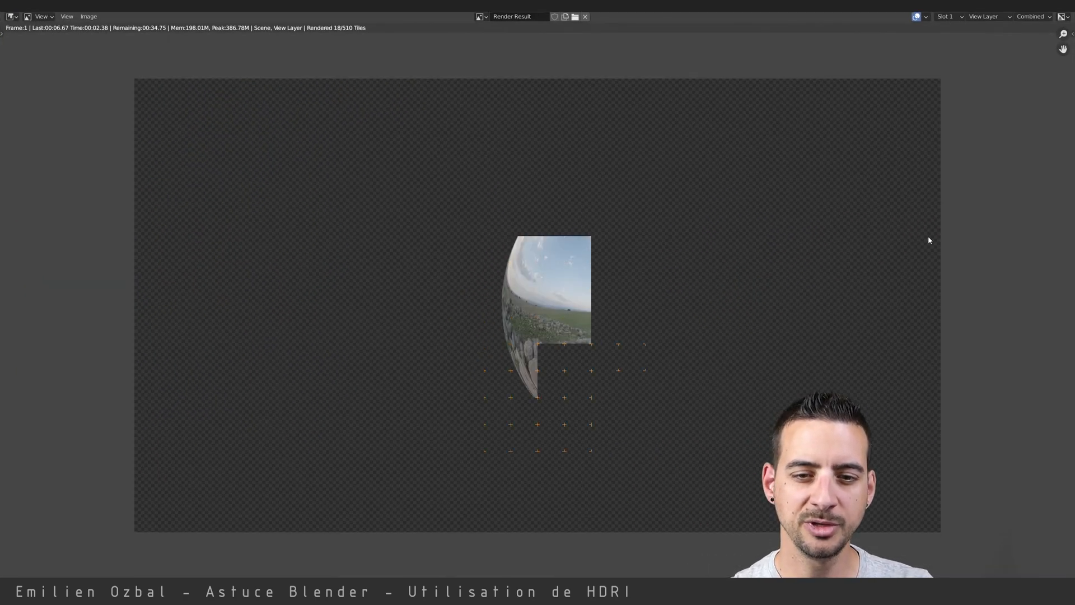